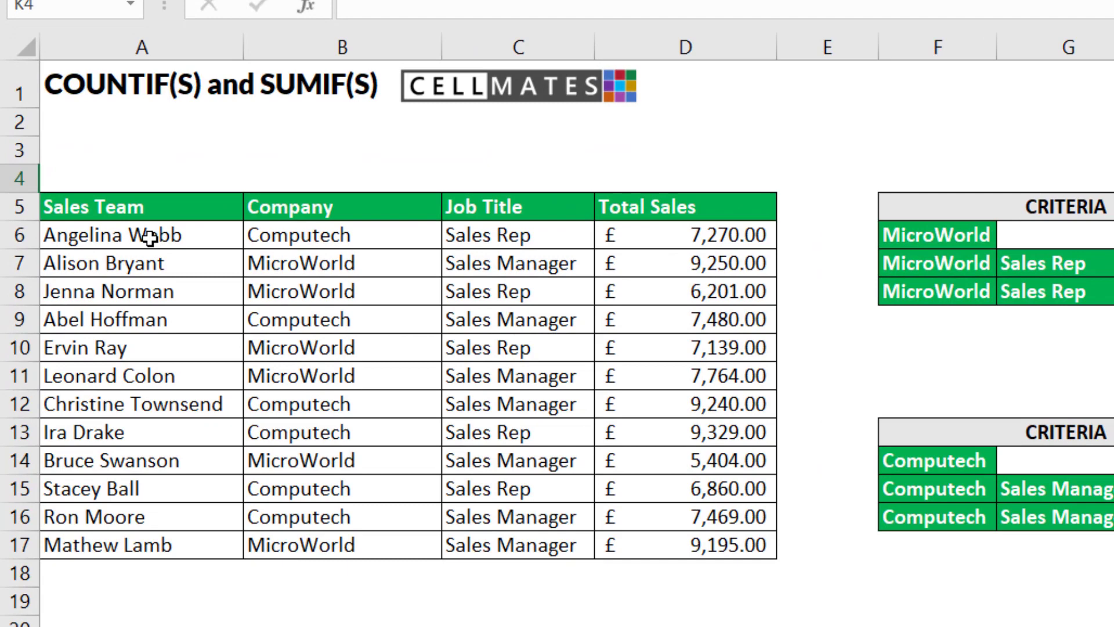
# Review the sales table's Sales Team, Company, Job Title and Total Sales columns.
pyautogui.click(101, 270)
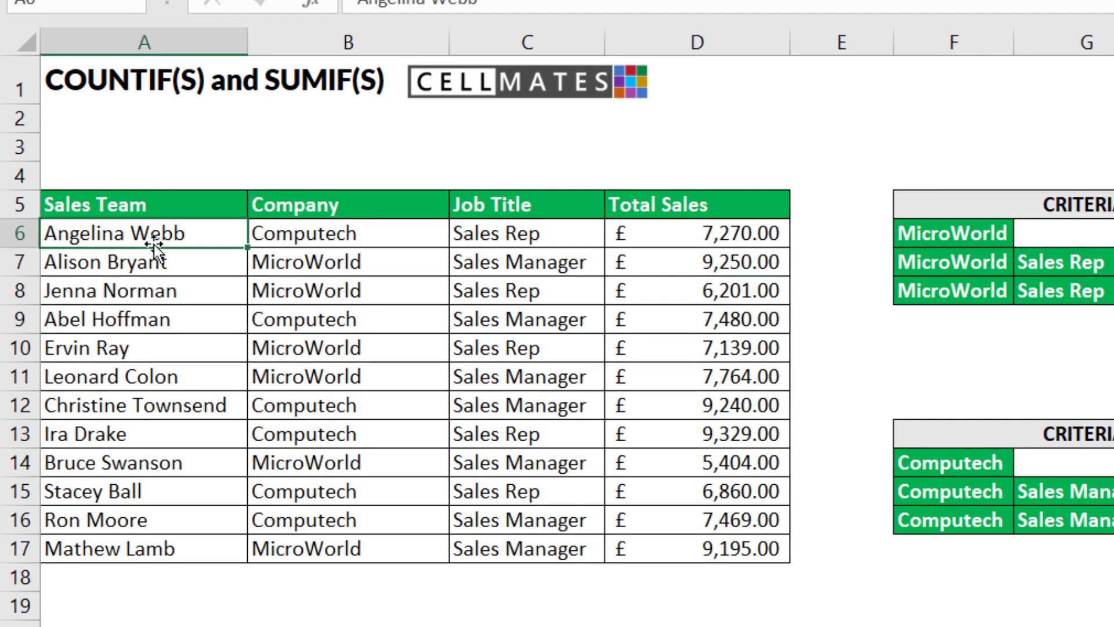
pyautogui.moveTo(152, 234); pyautogui.dragTo(115, 548)
pyautogui.click(329, 235)
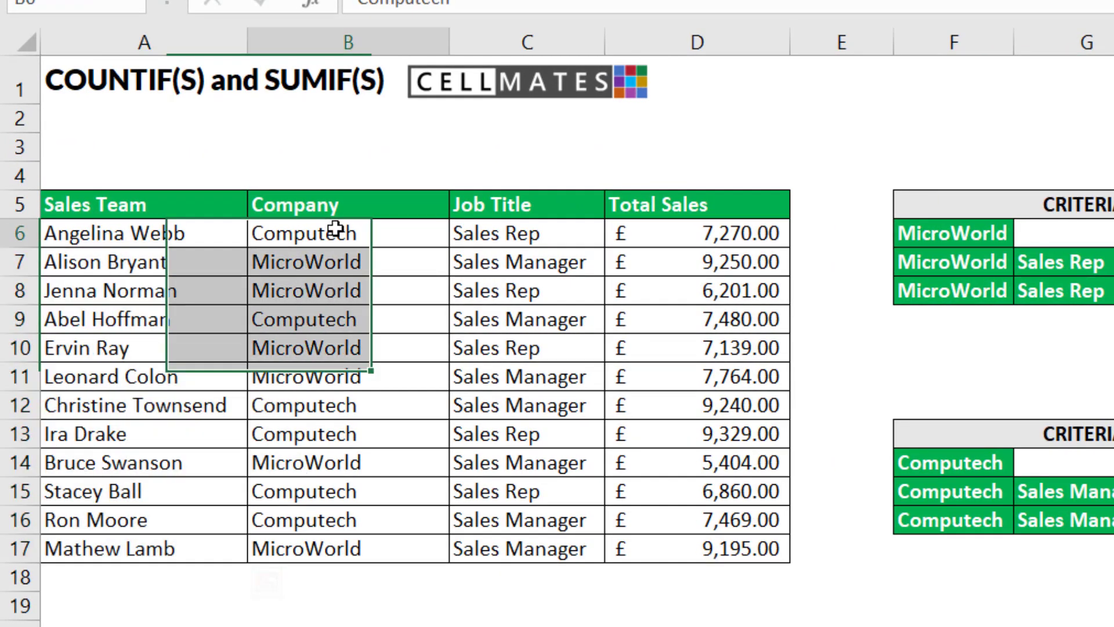
pyautogui.moveTo(328, 235); pyautogui.dragTo(331, 525)
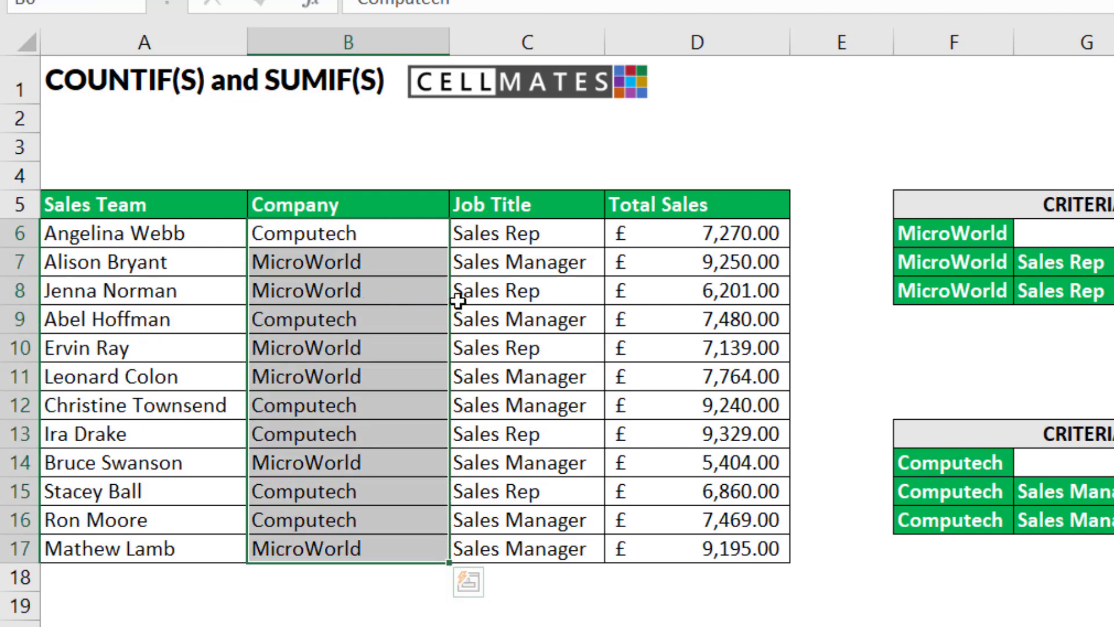
pyautogui.click(528, 237)
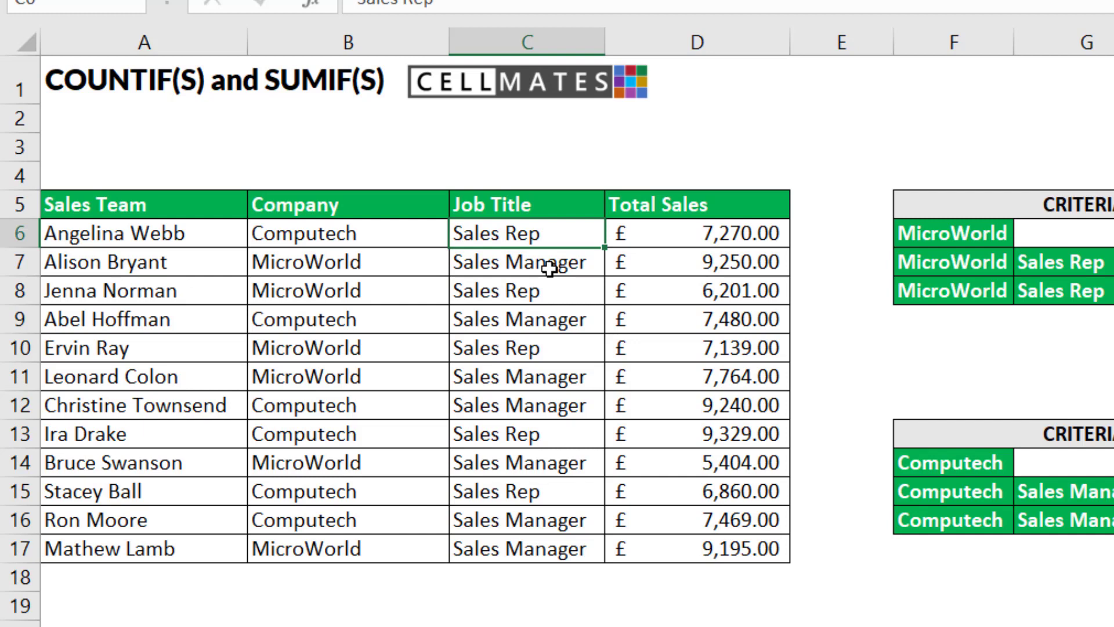
pyautogui.click(694, 237)
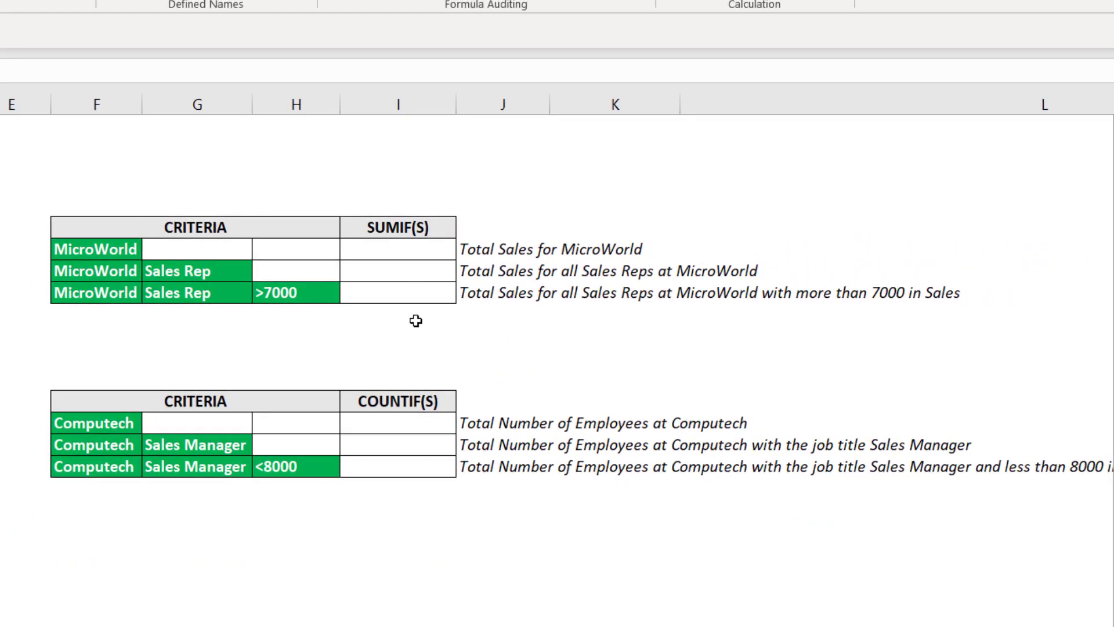
# Examine the SUMIF(S) criteria table and match its MicroWorld criterion in F6 to the Company column.
pyautogui.click(82, 224)
pyautogui.moveTo(322, 235); pyautogui.dragTo(447, 300)
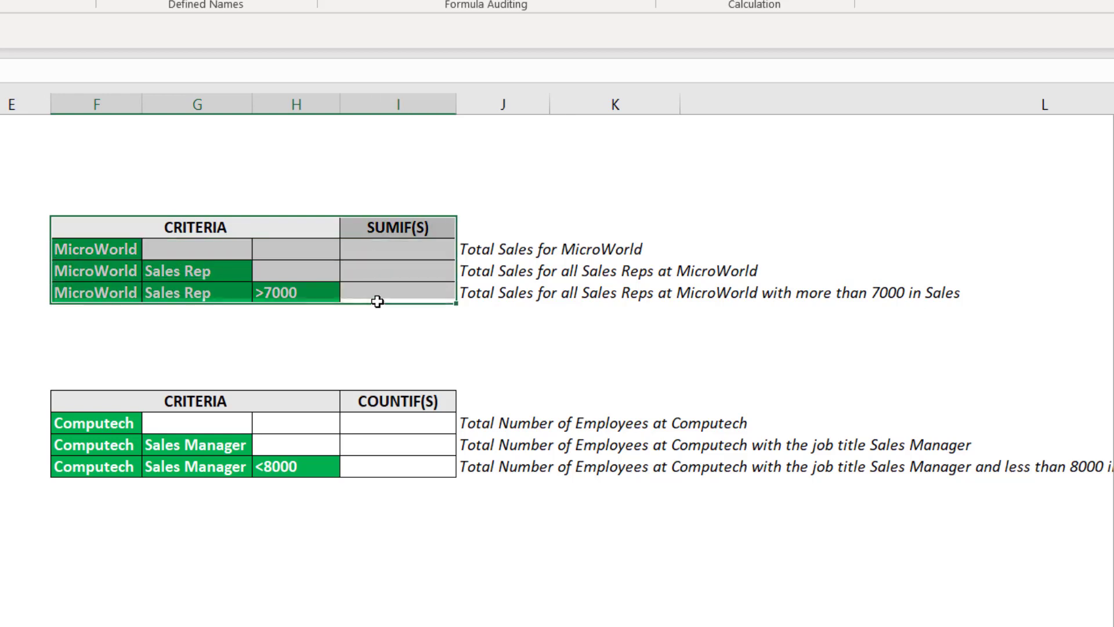
pyautogui.click(389, 252)
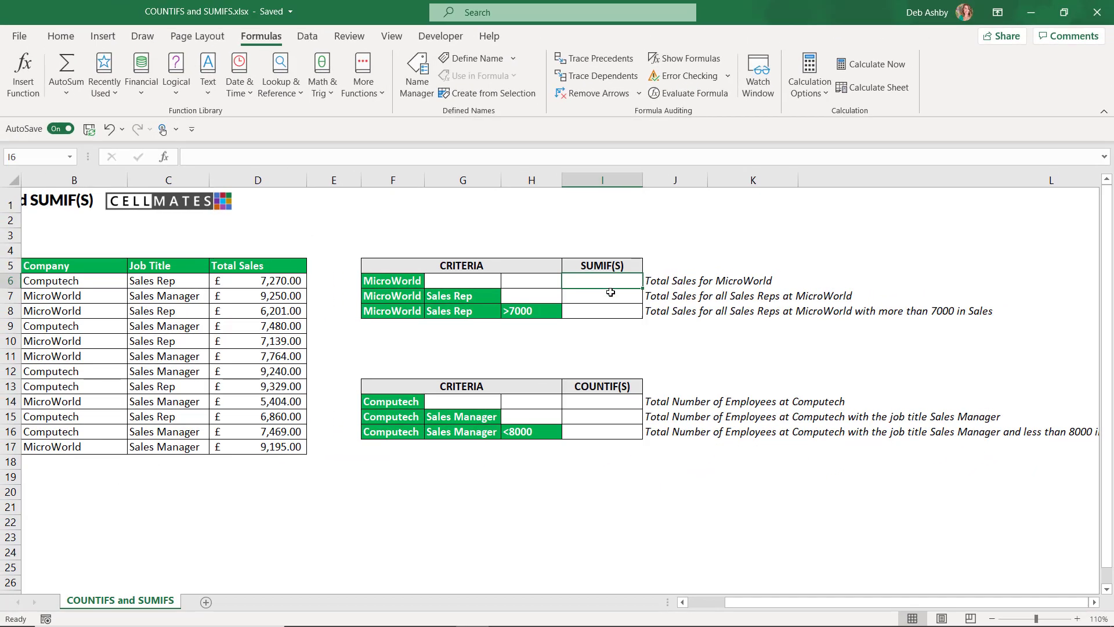
pyautogui.moveTo(777, 603); pyautogui.dragTo(748, 604)
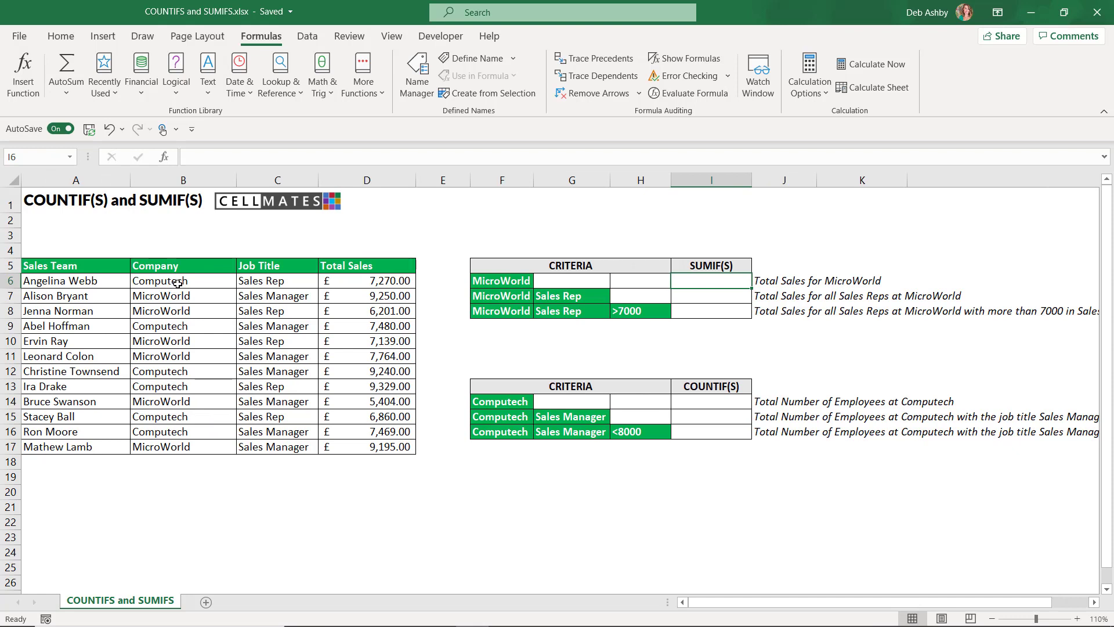
pyautogui.moveTo(173, 283); pyautogui.dragTo(179, 445)
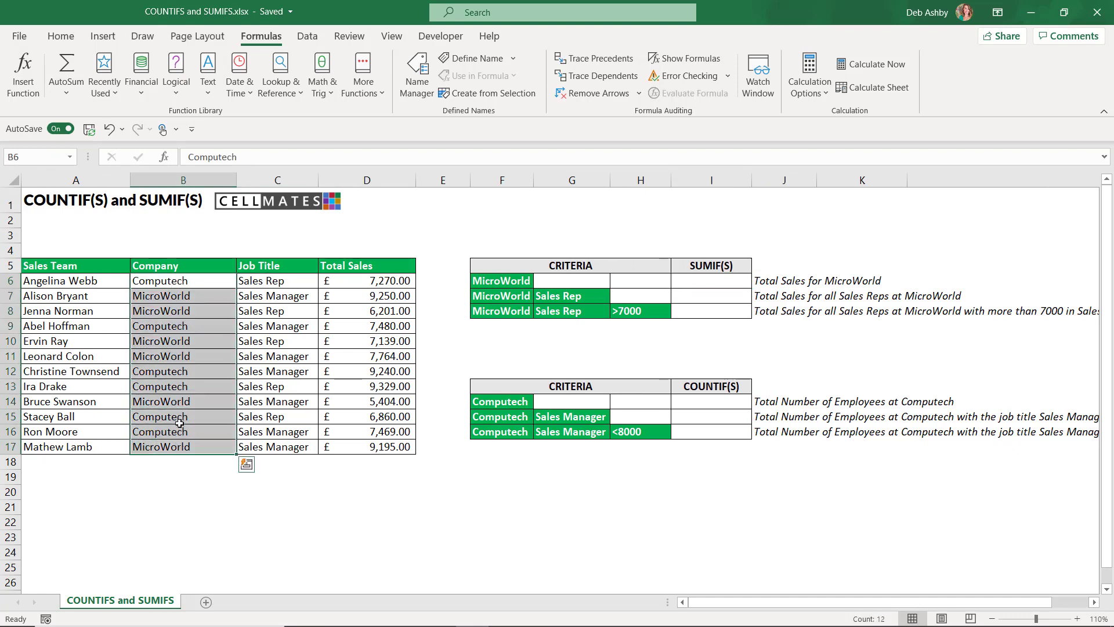
pyautogui.click(176, 310)
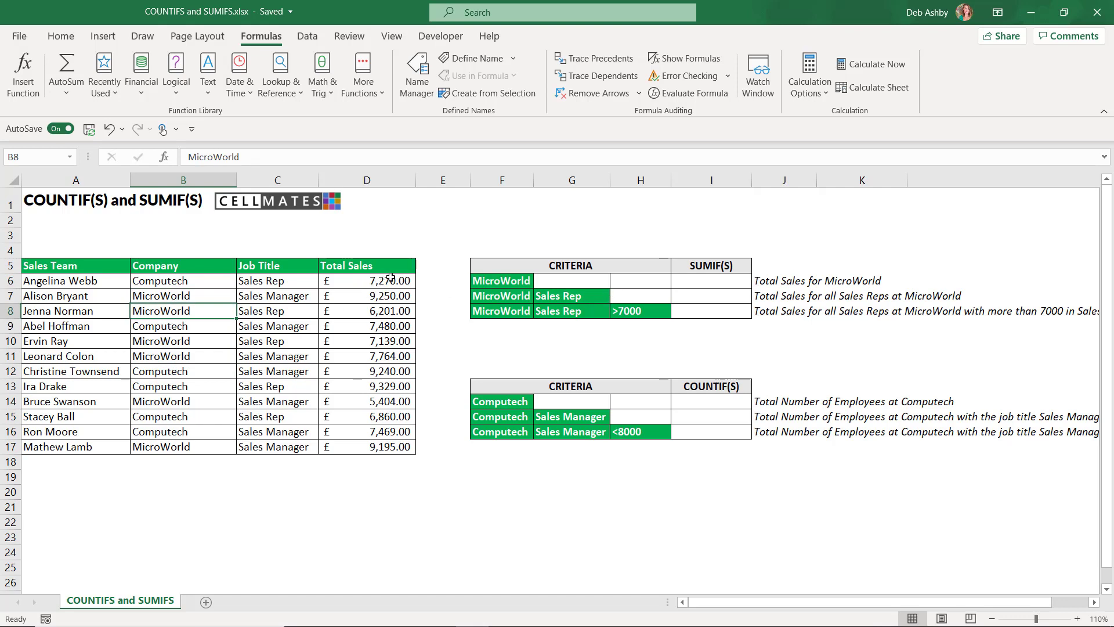
pyautogui.click(724, 301)
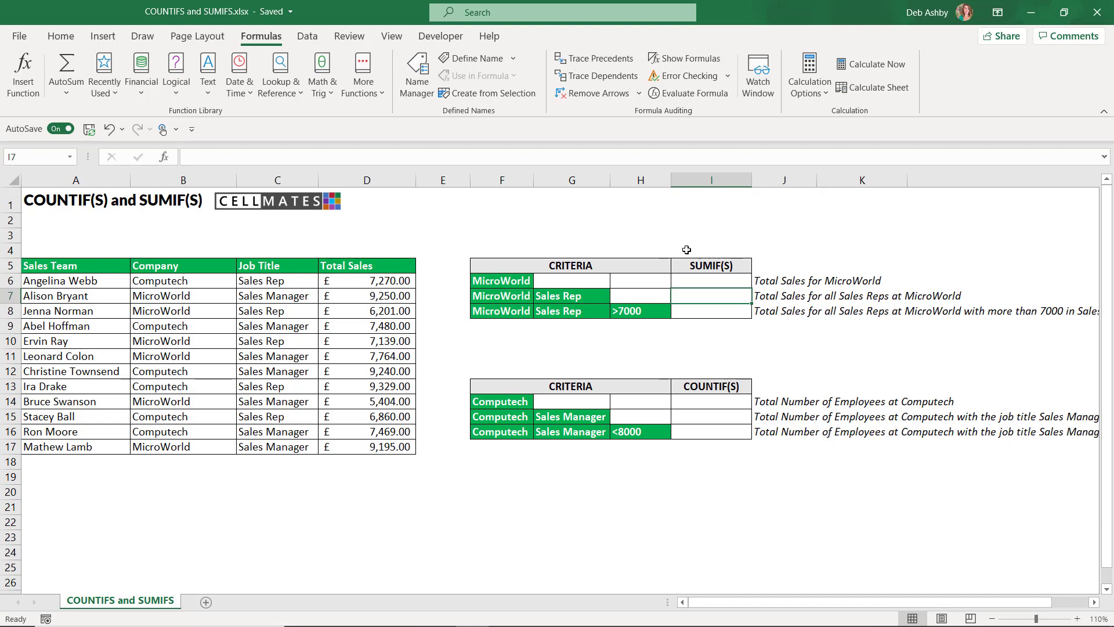
pyautogui.click(697, 283)
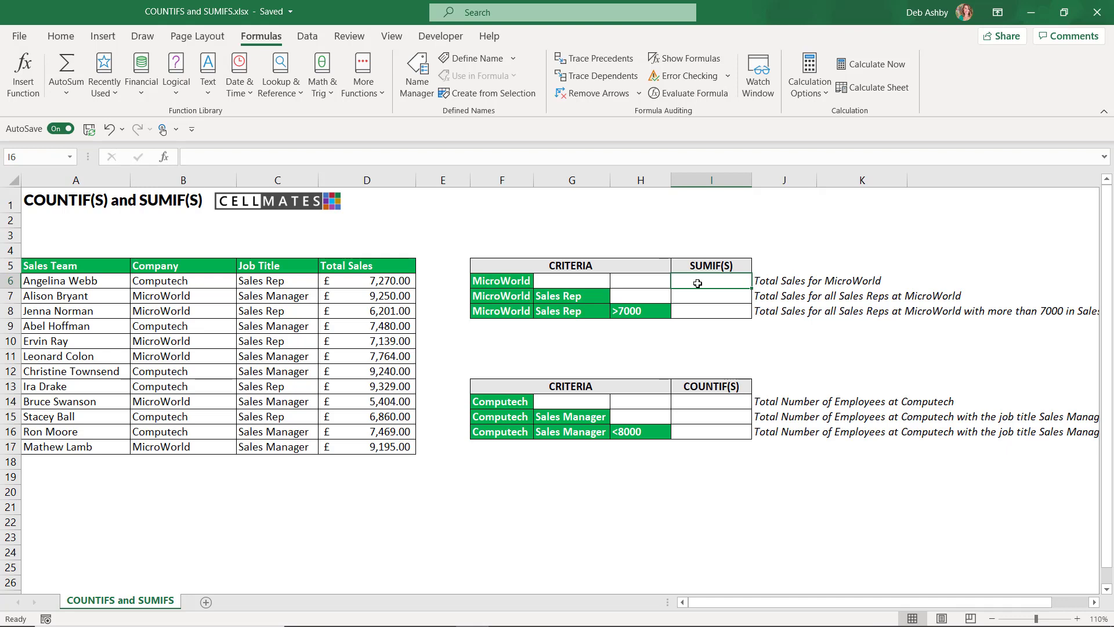
pyautogui.click(508, 282)
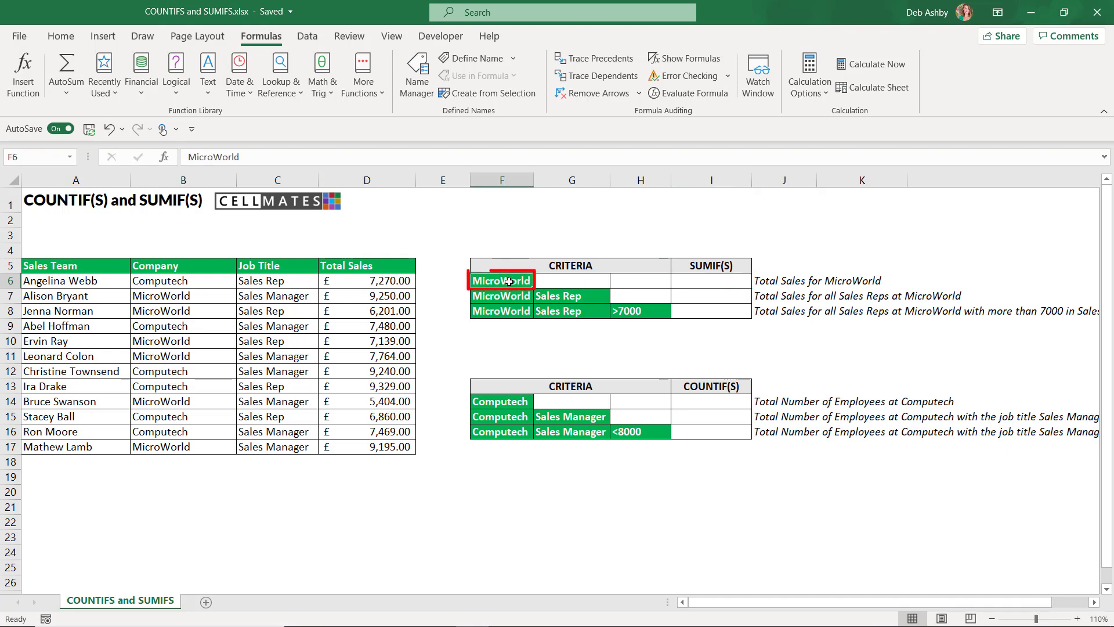
pyautogui.click(721, 280)
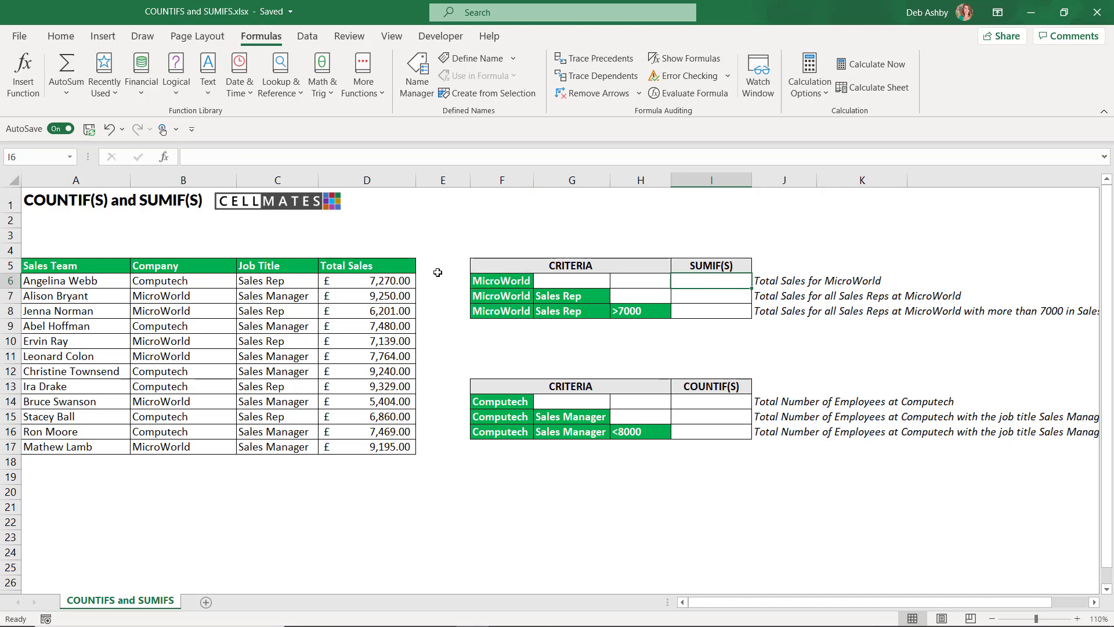
pyautogui.click(499, 281)
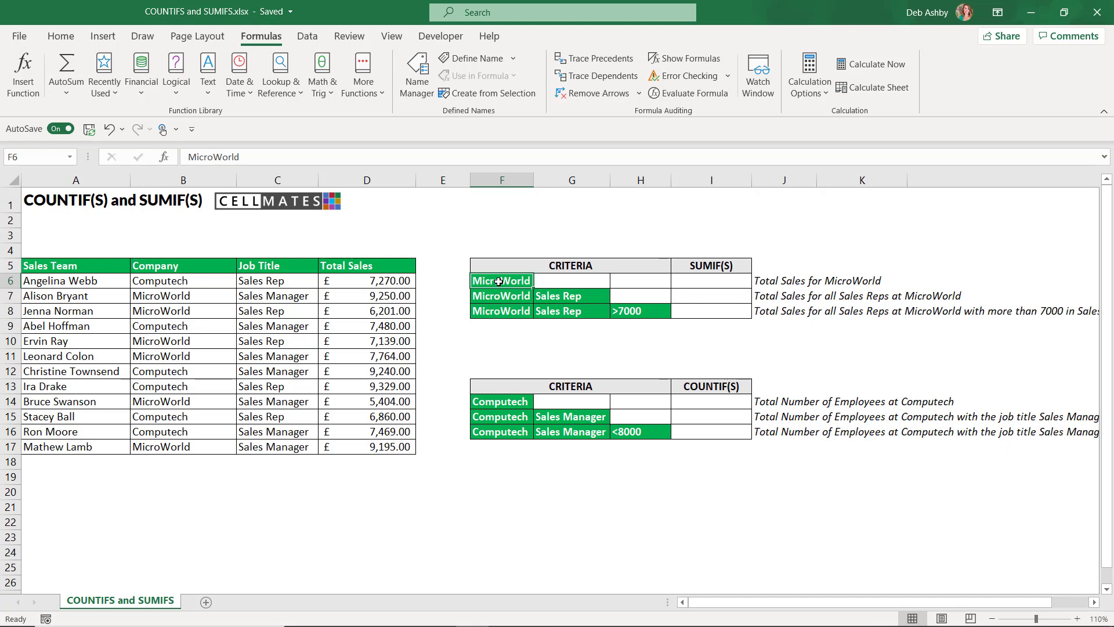
# Start a SUMIF formula in I6 with the Company cells B6:B17 as its range.
pyautogui.click(711, 285)
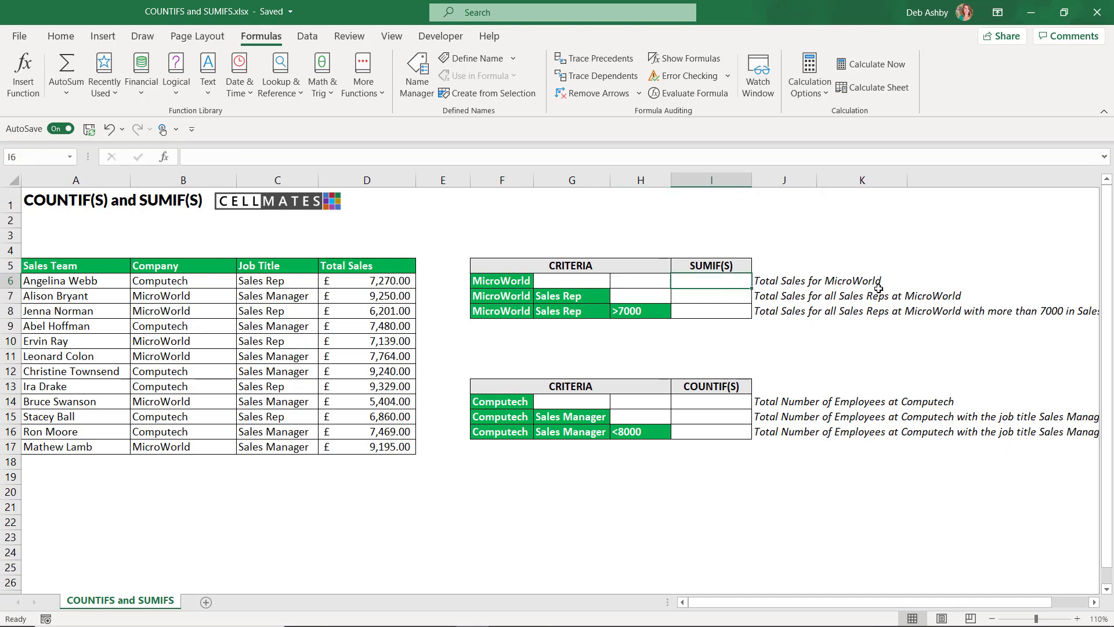
pyautogui.write('=SUMIF')
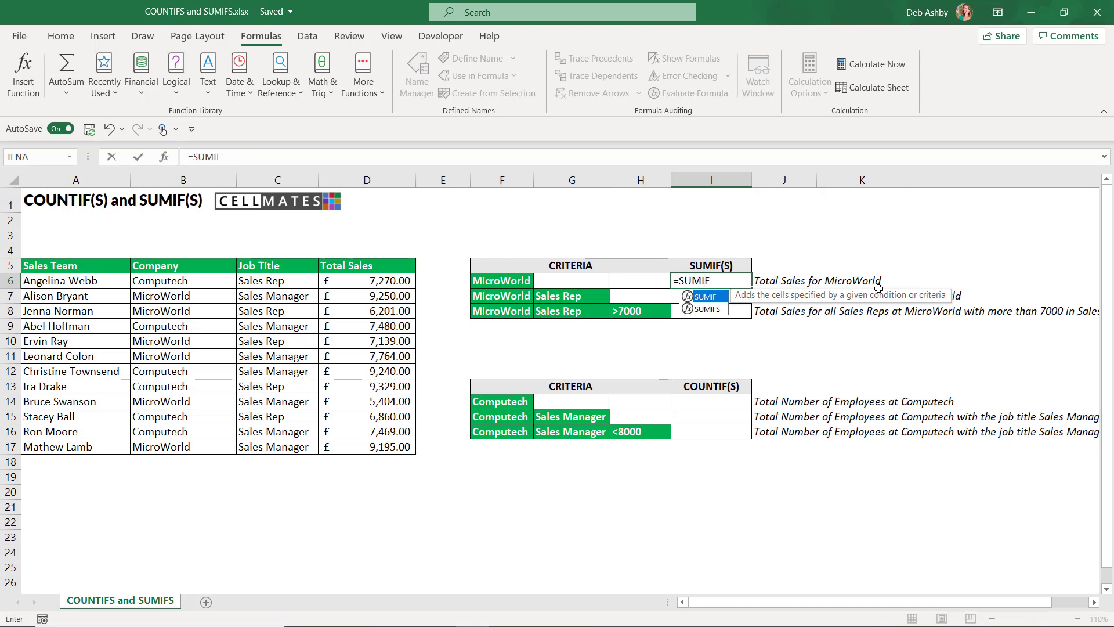
pyautogui.write('(')
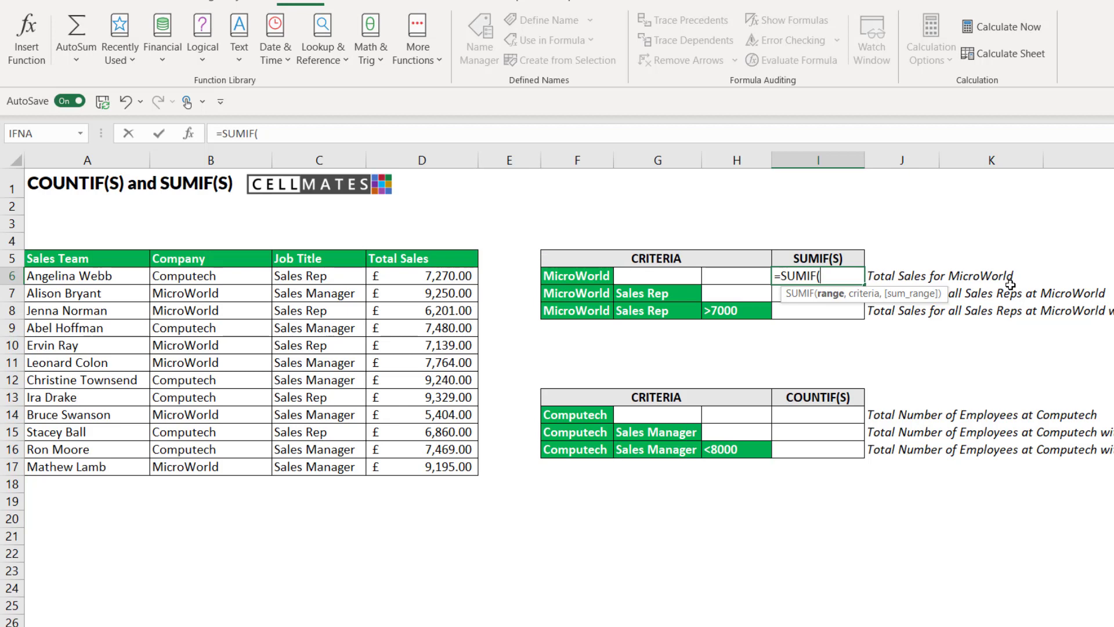
pyautogui.moveTo(197, 276); pyautogui.dragTo(194, 468)
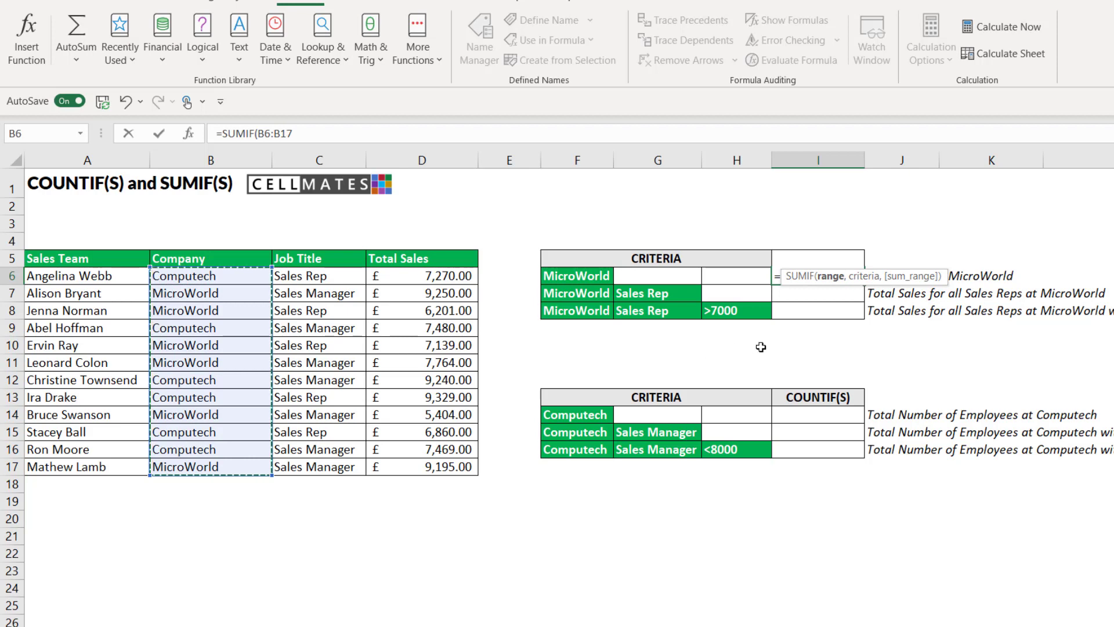
pyautogui.write(',')
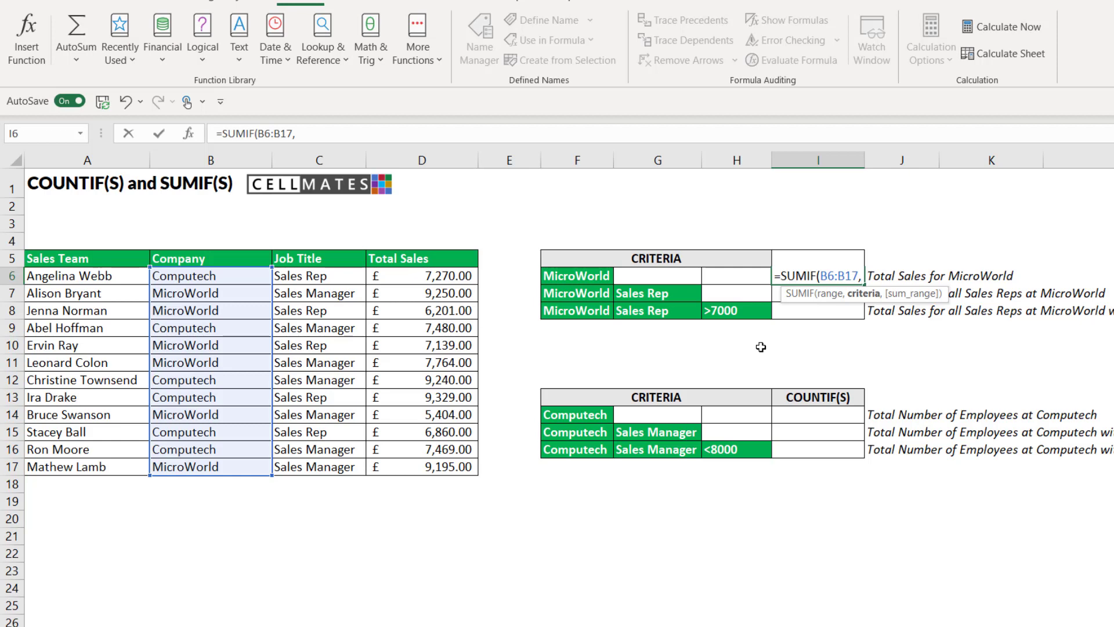
pyautogui.click(590, 279)
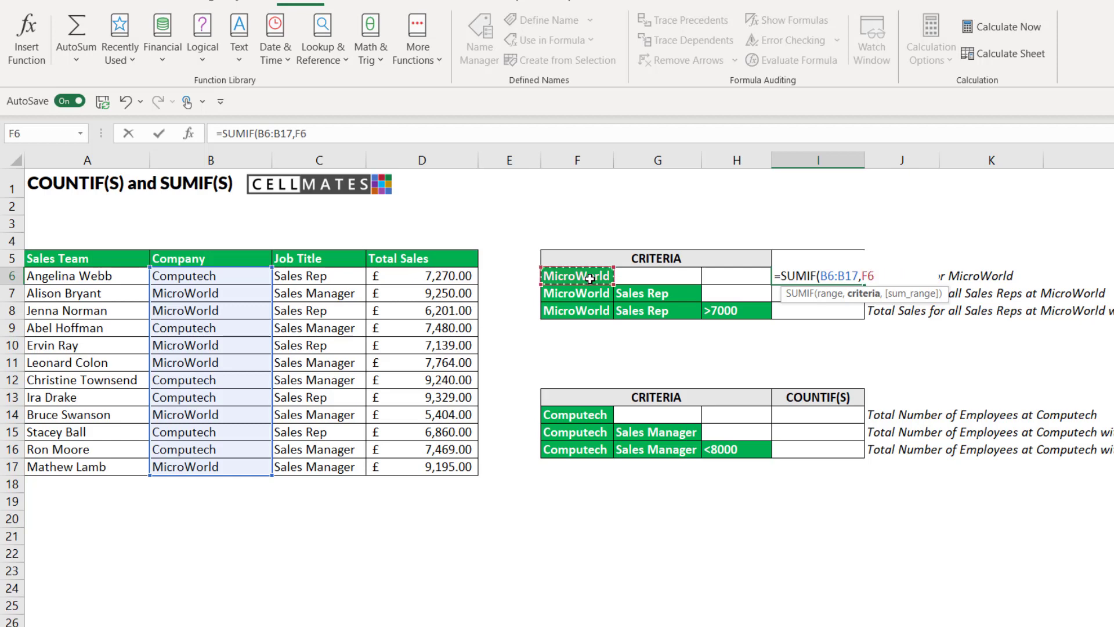
pyautogui.press('BackSpace')
pyautogui.press('BackSpace')
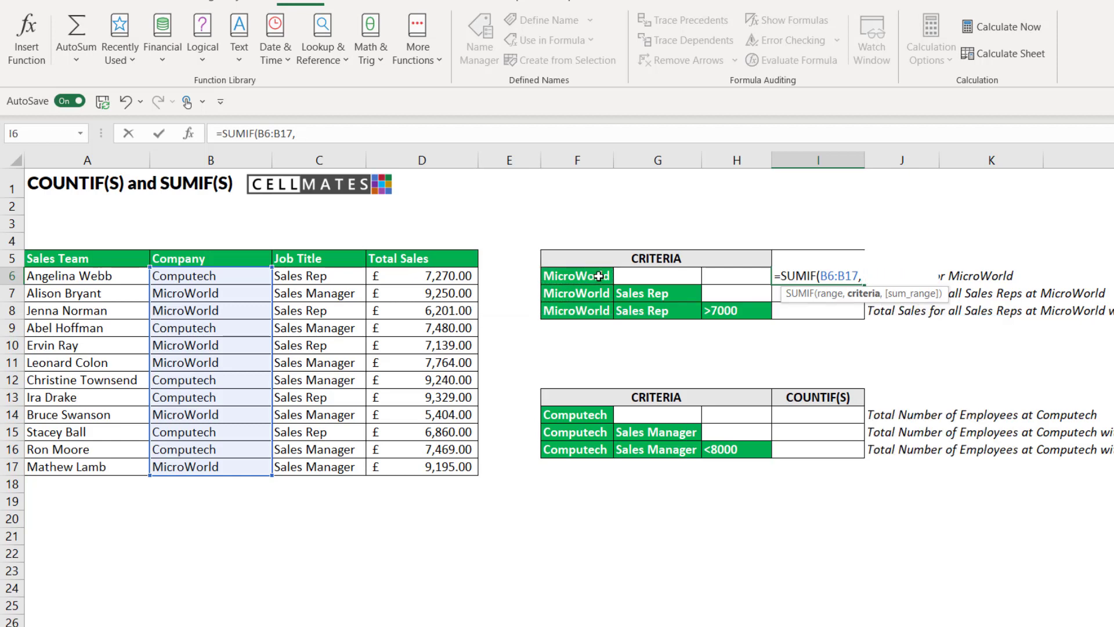
pyautogui.write('"MicroWorld"')
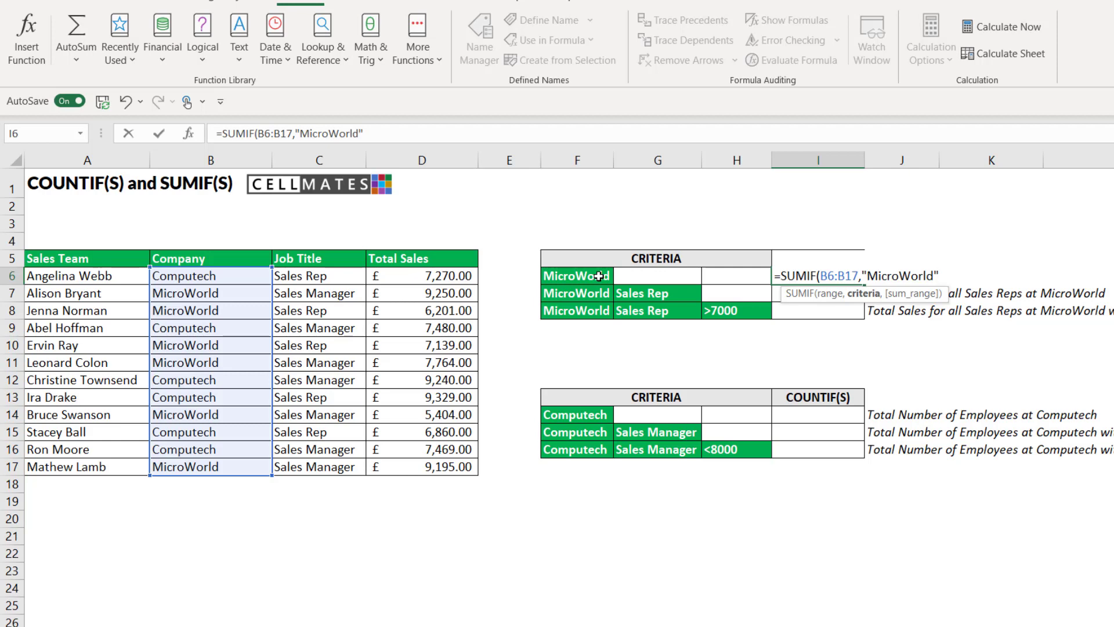
pyautogui.press('BackSpace')
pyautogui.press('BackSpace')
pyautogui.press('BackSpace')
pyautogui.press('BackSpace')
pyautogui.press('BackSpace')
pyautogui.press('BackSpace')
pyautogui.press('BackSpace')
pyautogui.press('BackSpace')
pyautogui.press('BackSpace')
pyautogui.press('BackSpace')
pyautogui.press('BackSpace')
pyautogui.press('BackSpace')
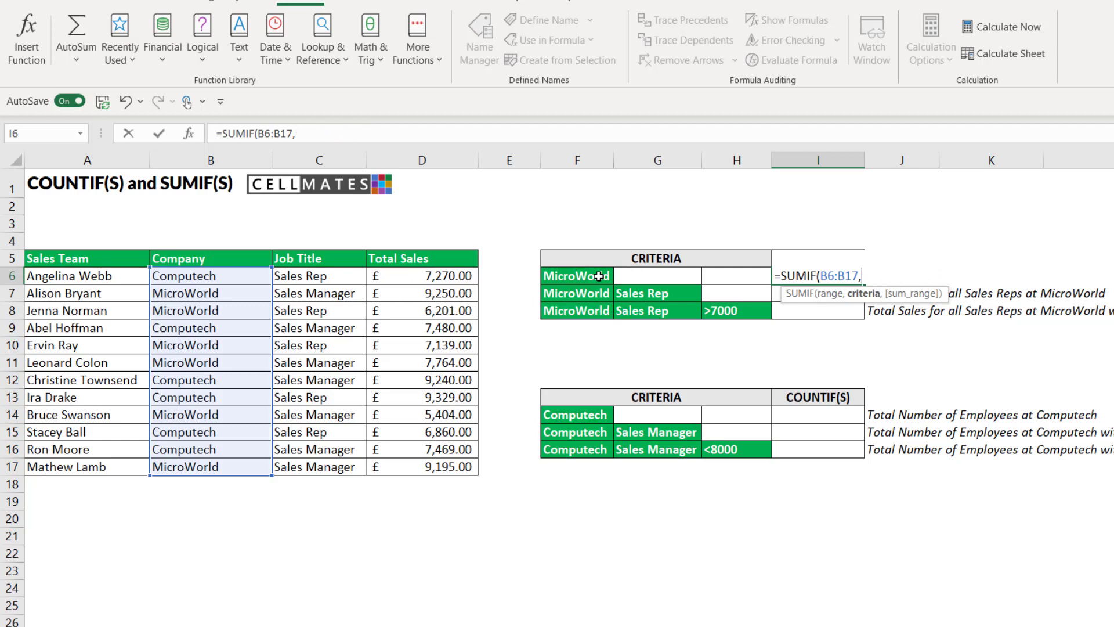
# Complete the SUMIF formula in I6 with F6 as the criterion and D6:D17 as the sum range.
pyautogui.click(598, 277)
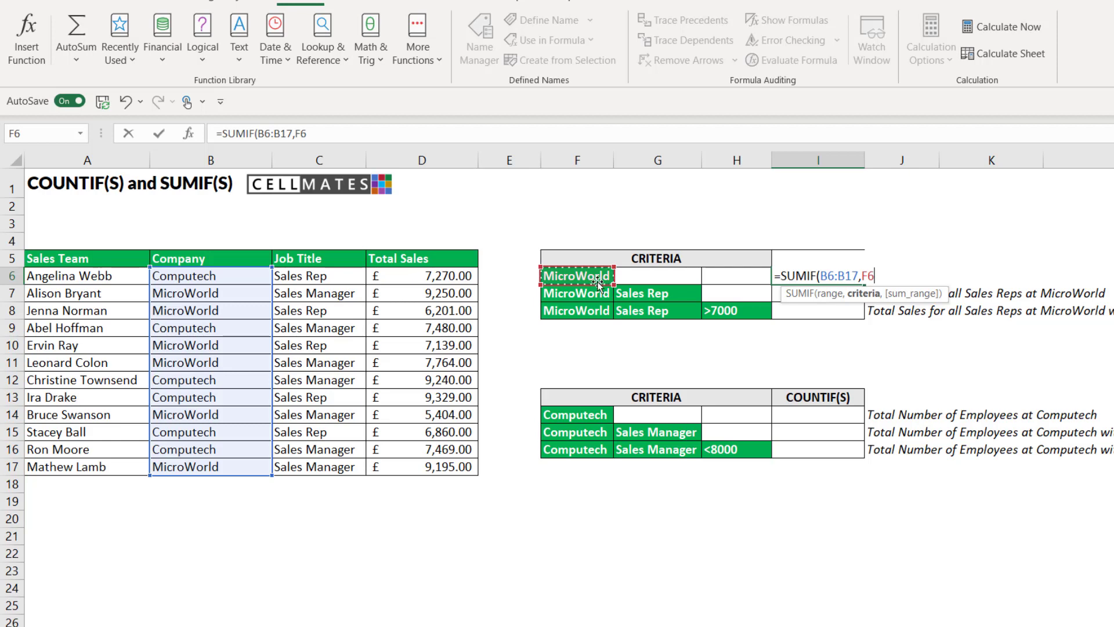
pyautogui.write(',')
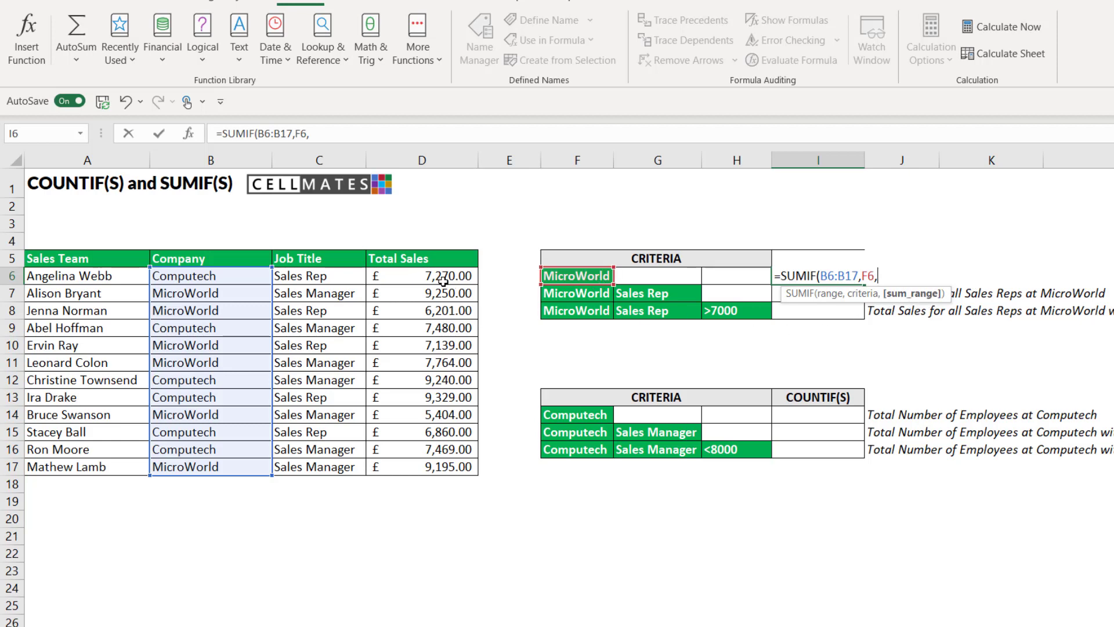
pyautogui.moveTo(444, 279); pyautogui.dragTo(432, 459)
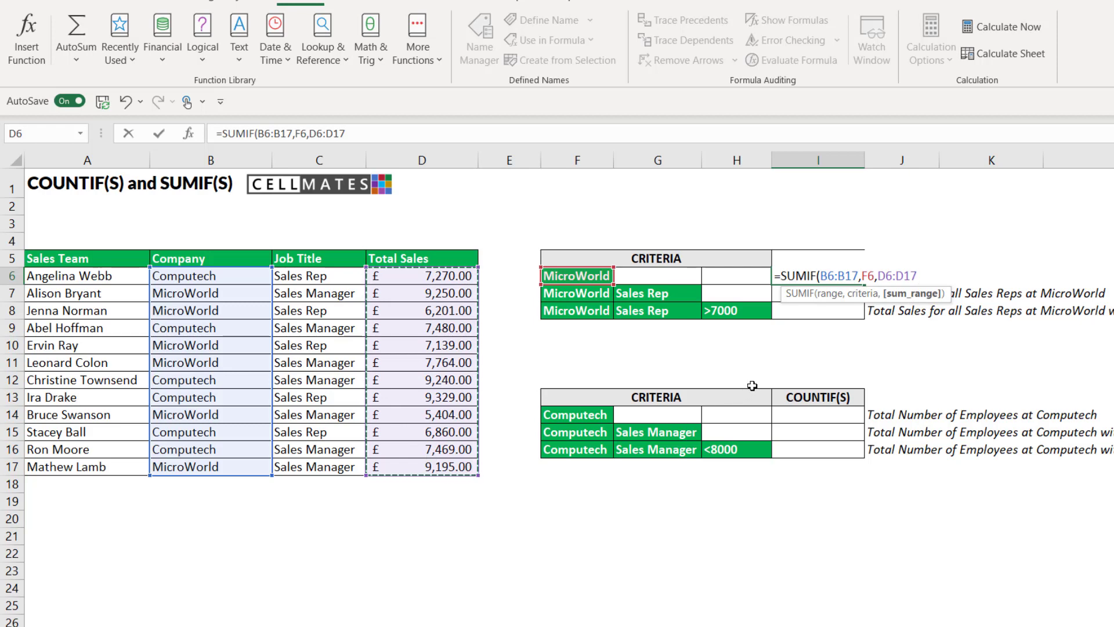
pyautogui.write(')')
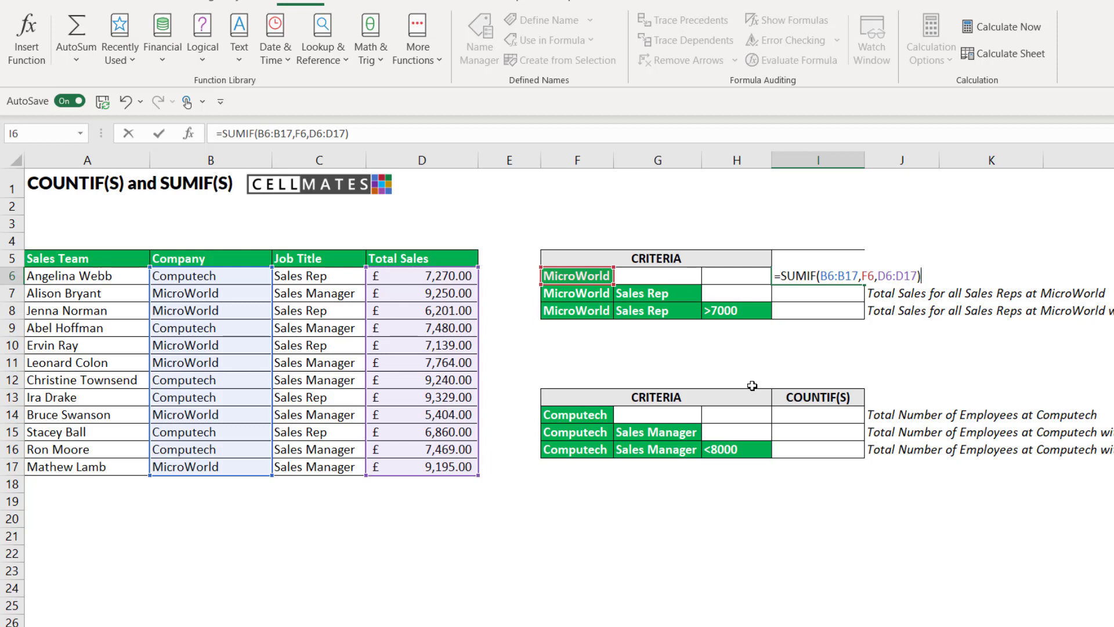
pyautogui.press('Return')
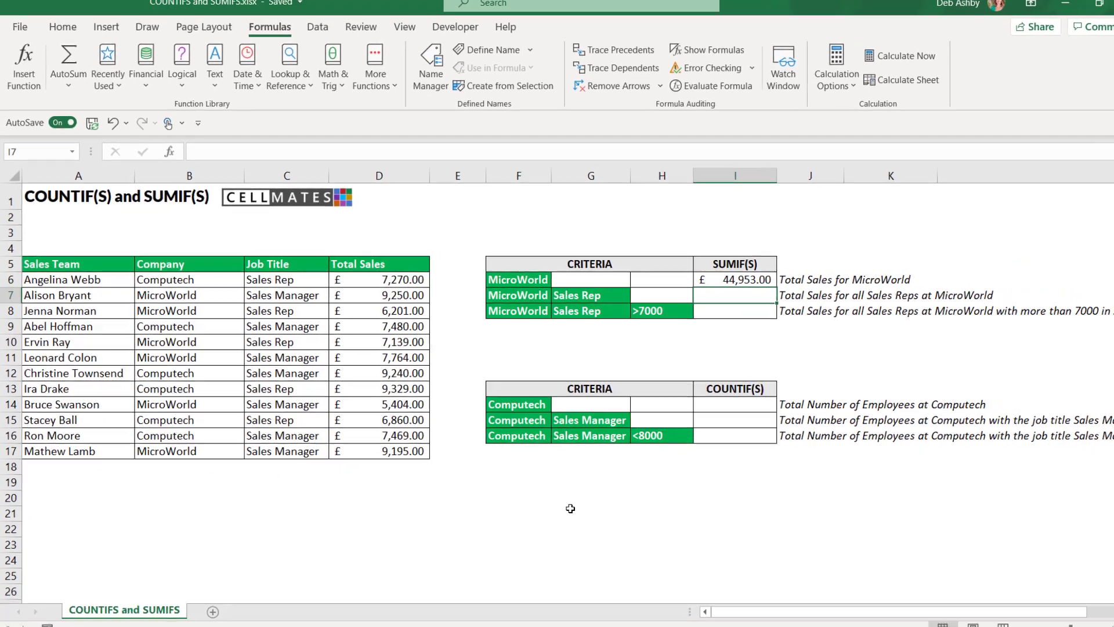
# Check the status bar's calculation options and verify the MicroWorld total by selecting Total Sales cells D7, D8, D10, D11, D14 and D17 together.
pyautogui.rightClick(554, 623)
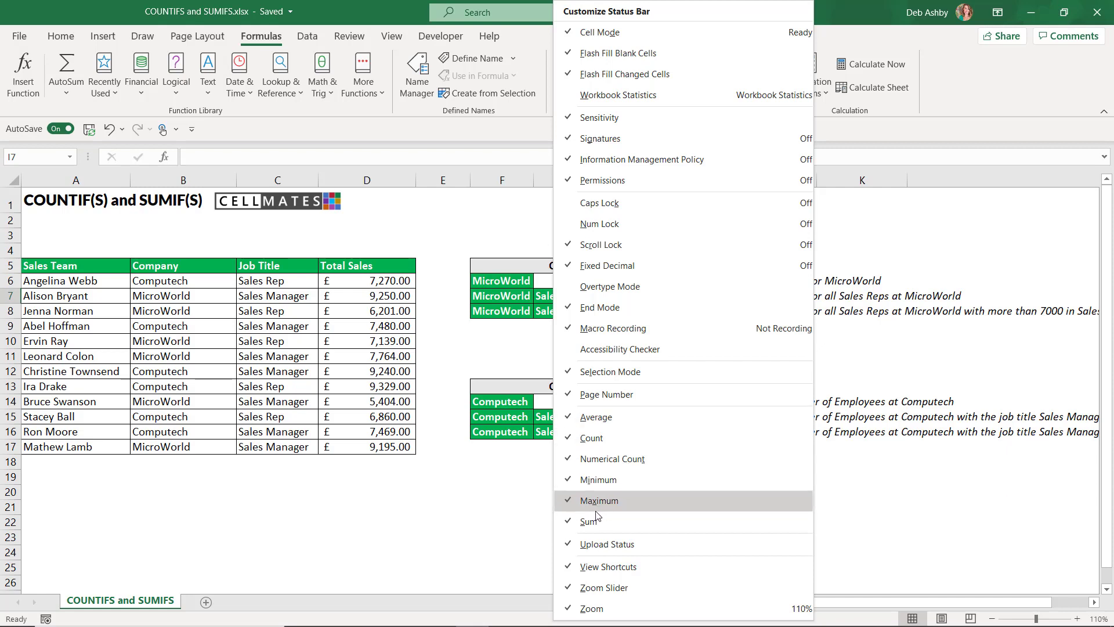
pyautogui.click(537, 504)
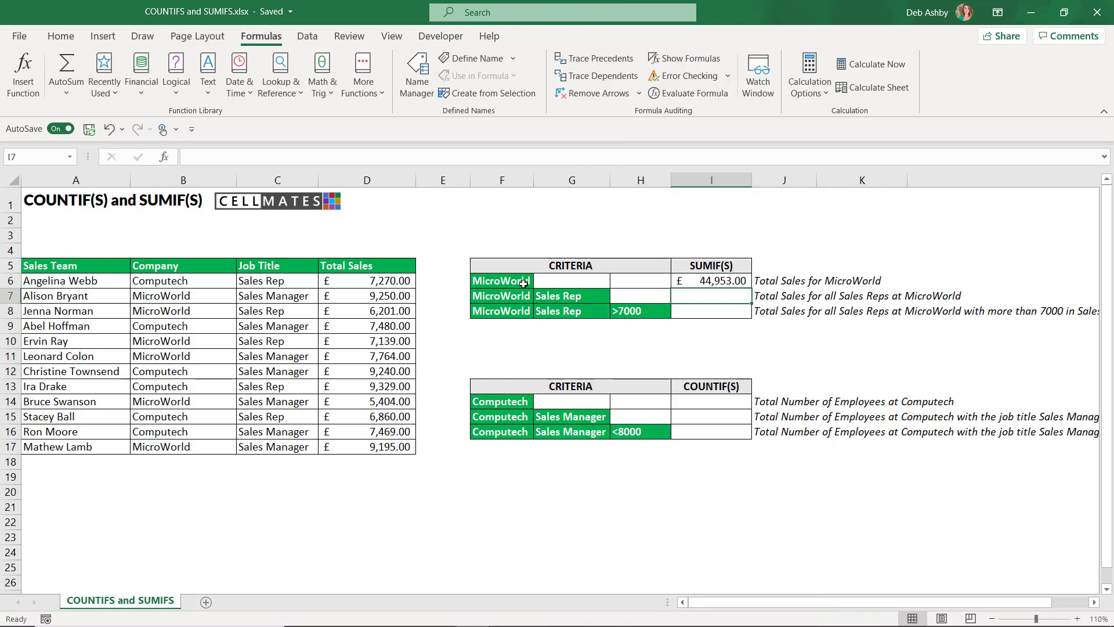
pyautogui.click(376, 297)
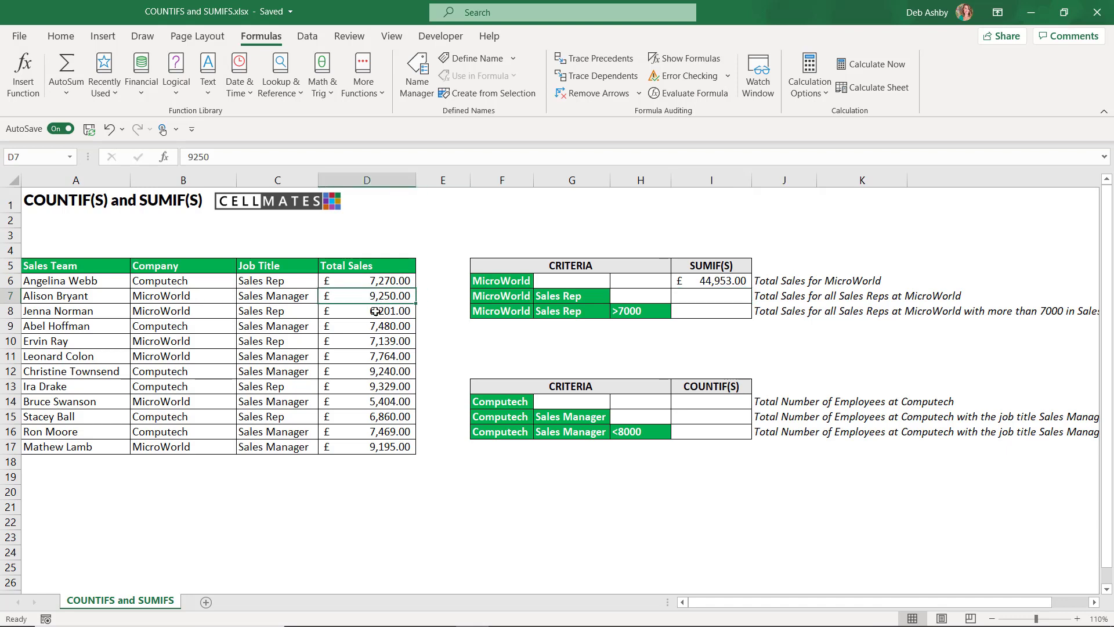
pyautogui.keyDown('ctrl'); pyautogui.click(376, 311); pyautogui.keyUp('ctrl')
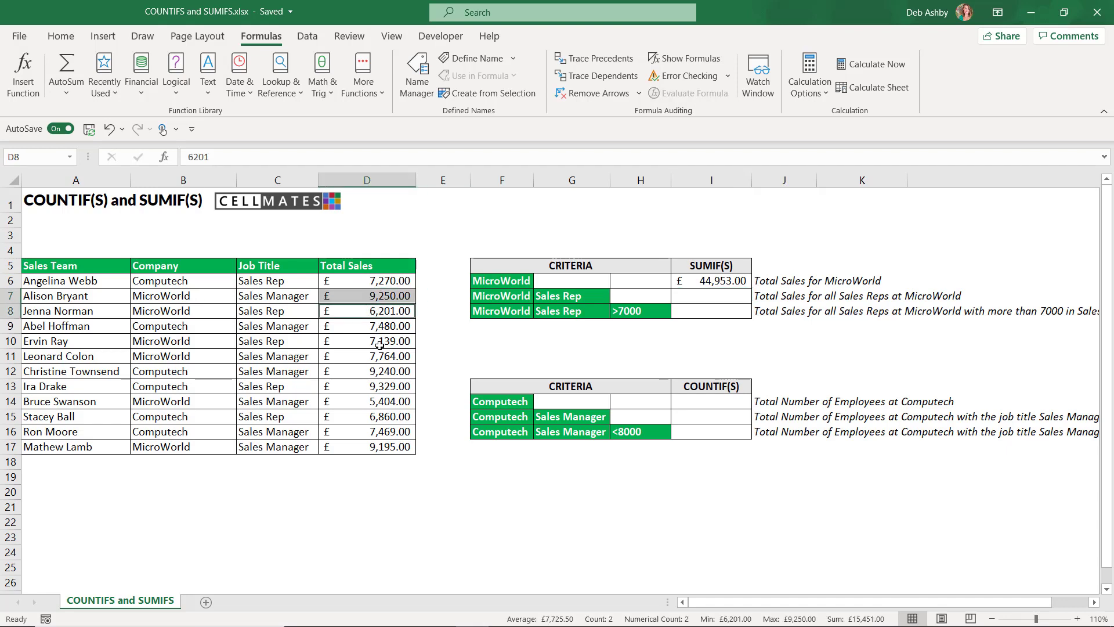
pyautogui.keyDown('ctrl'); pyautogui.click(379, 345); pyautogui.keyUp('ctrl')
pyautogui.keyDown('ctrl'); pyautogui.click(374, 359); pyautogui.keyUp('ctrl')
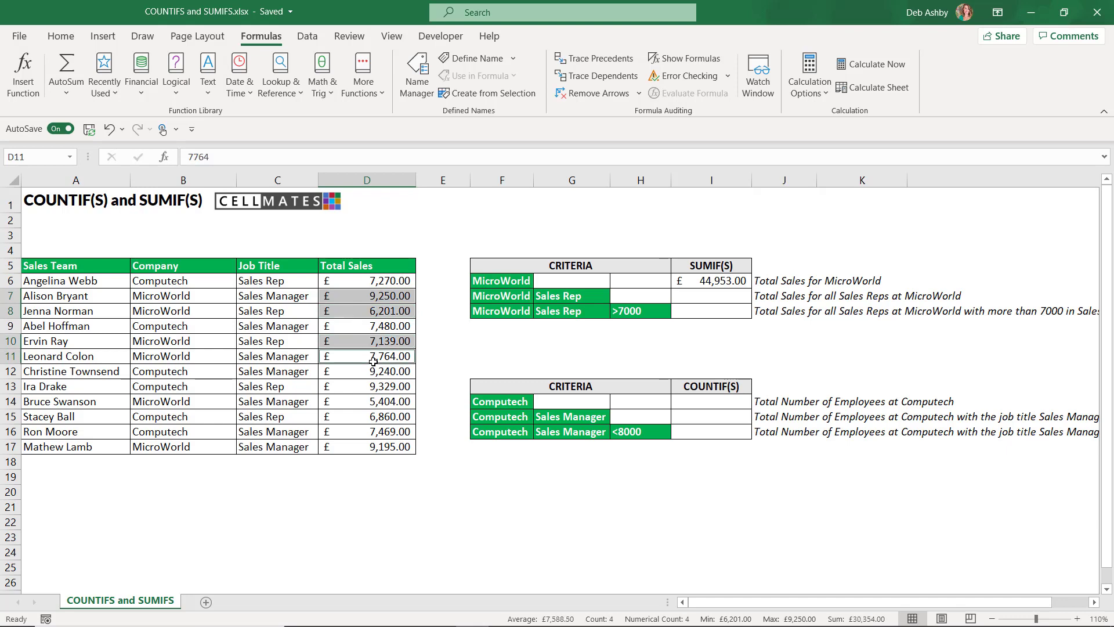
pyautogui.keyDown('ctrl'); pyautogui.click(373, 402); pyautogui.keyUp('ctrl')
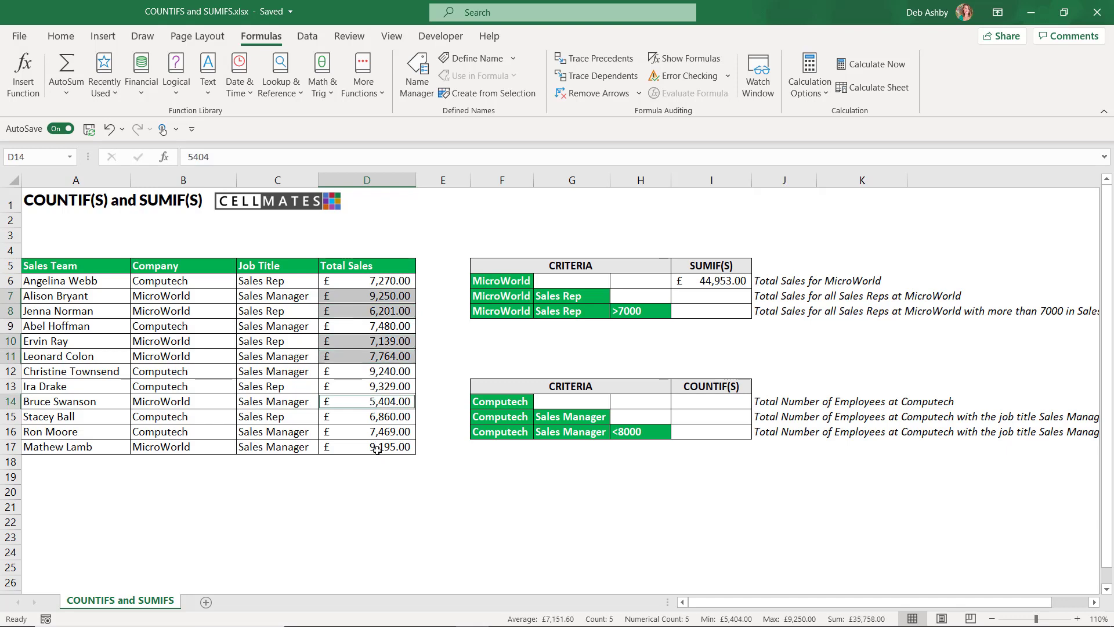
pyautogui.keyDown('ctrl'); pyautogui.click(377, 449); pyautogui.keyUp('ctrl')
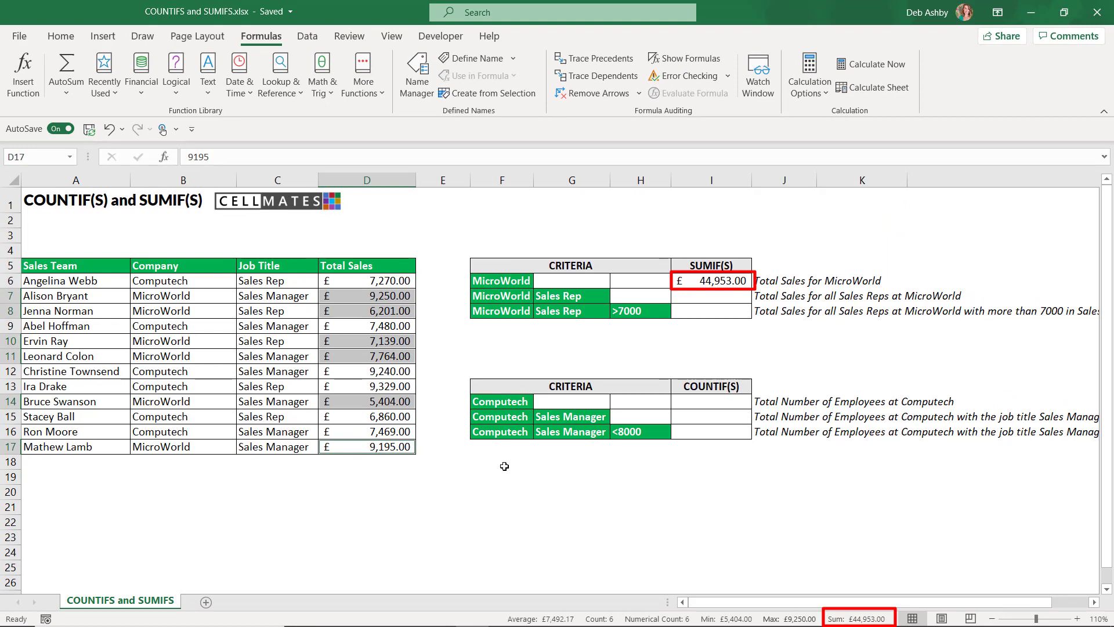
pyautogui.click(574, 473)
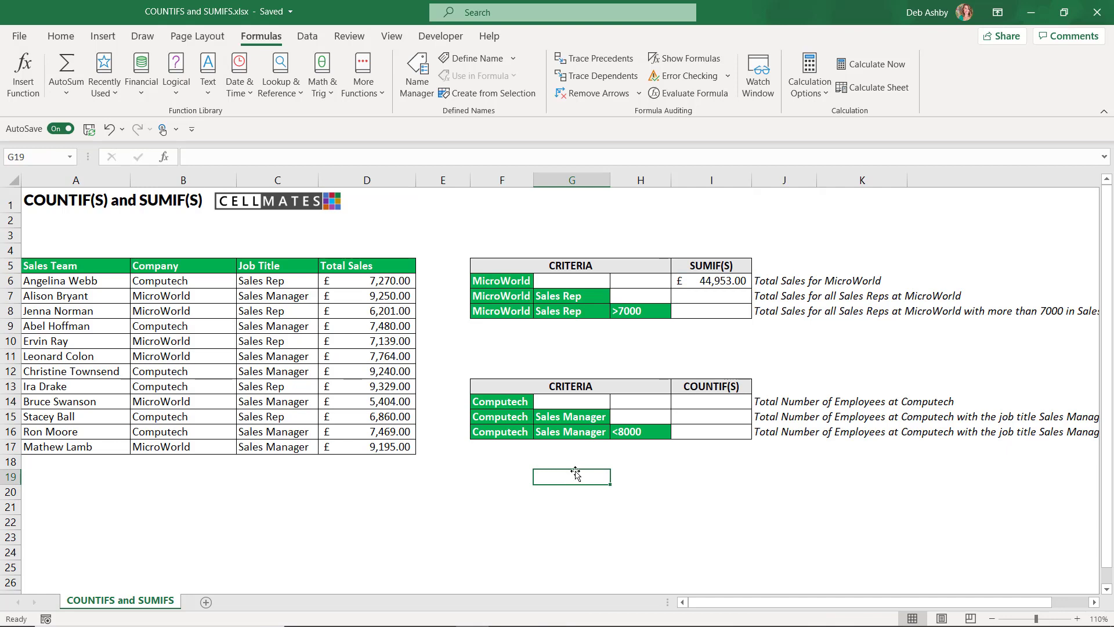
# Start a SUMIFS formula in I7, for the F7 and G7 criteria row, with Total Sales cells D6:D17 as the sum range.
pyautogui.click(712, 295)
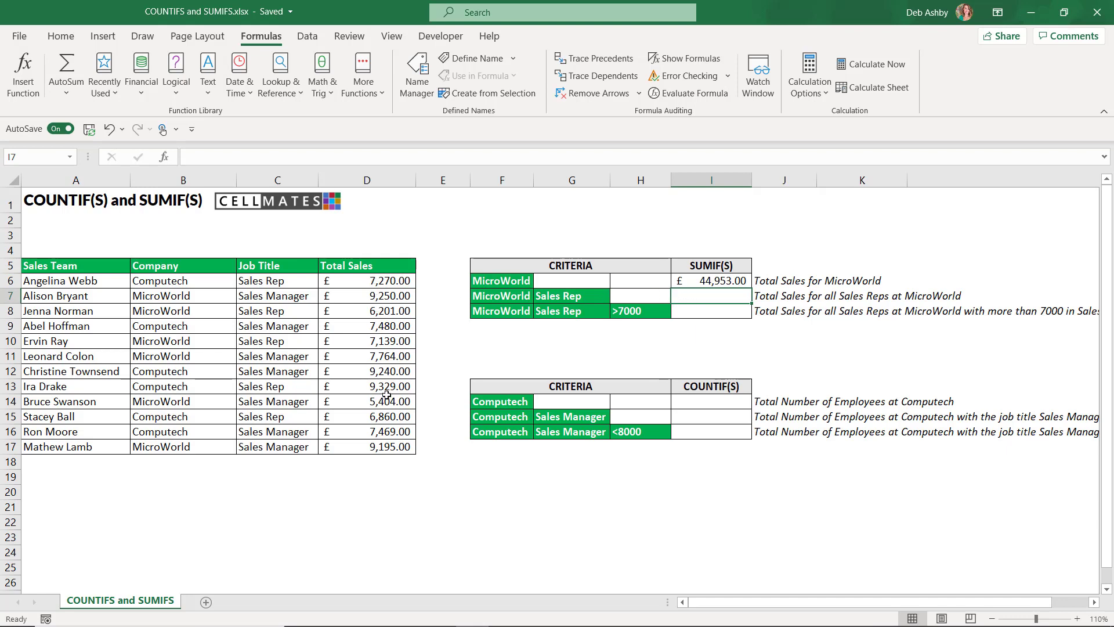
pyautogui.click(502, 297)
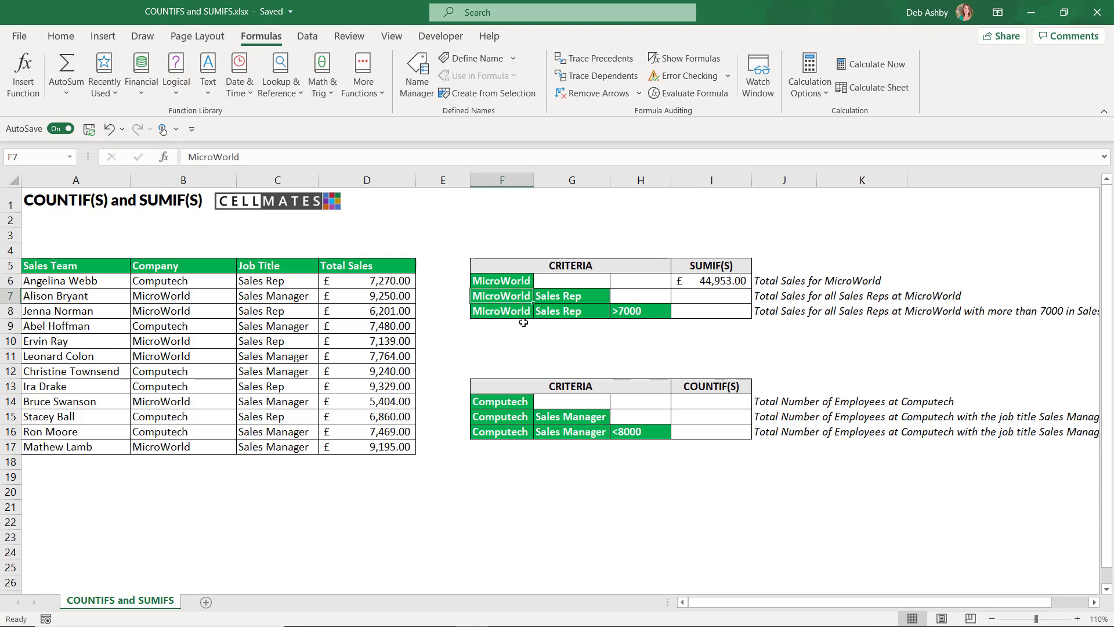
pyautogui.click(566, 297)
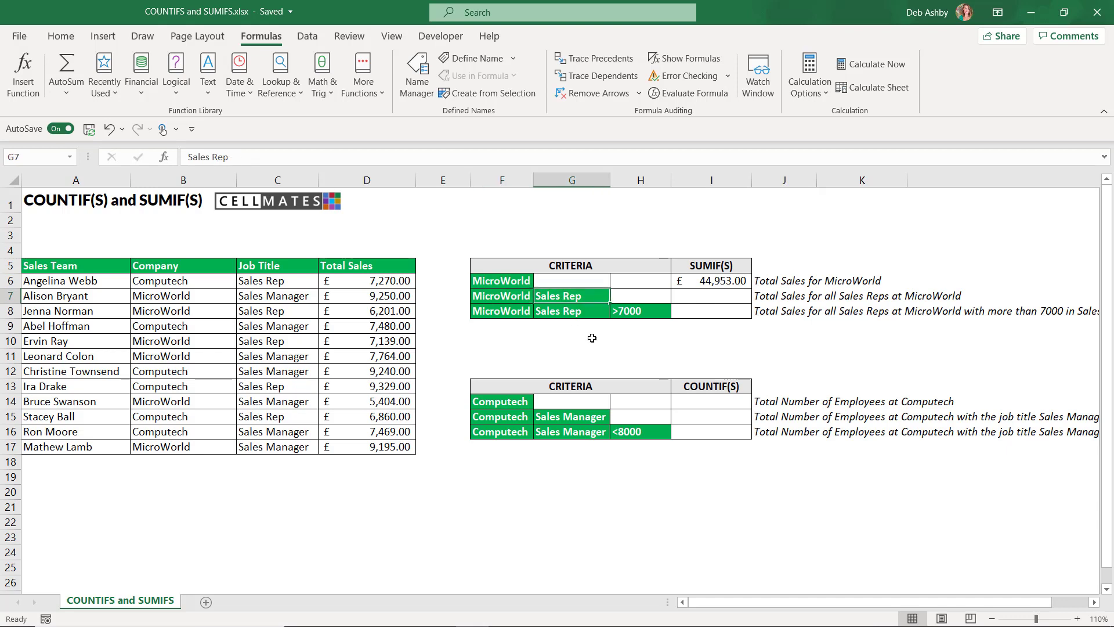
pyautogui.click(713, 295)
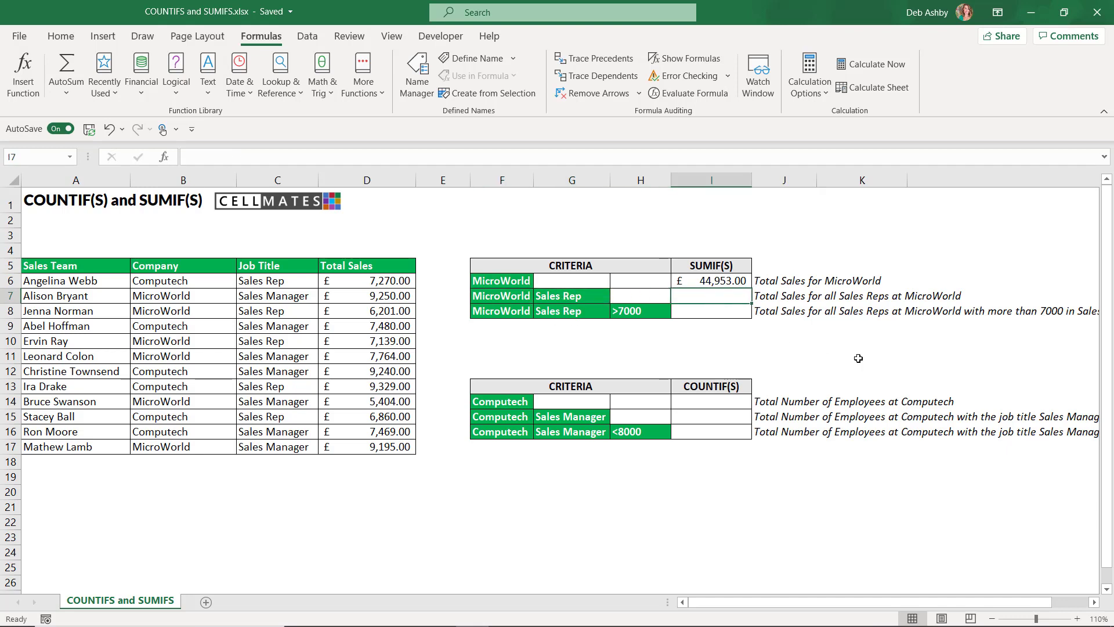
pyautogui.write('=SUMIFS')
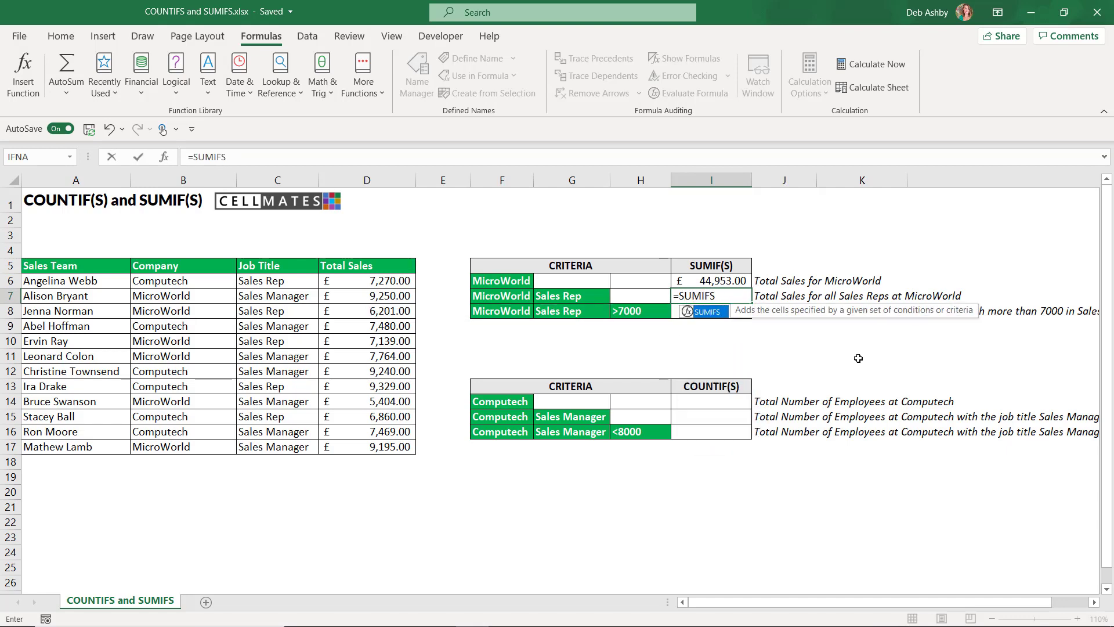
pyautogui.write('(')
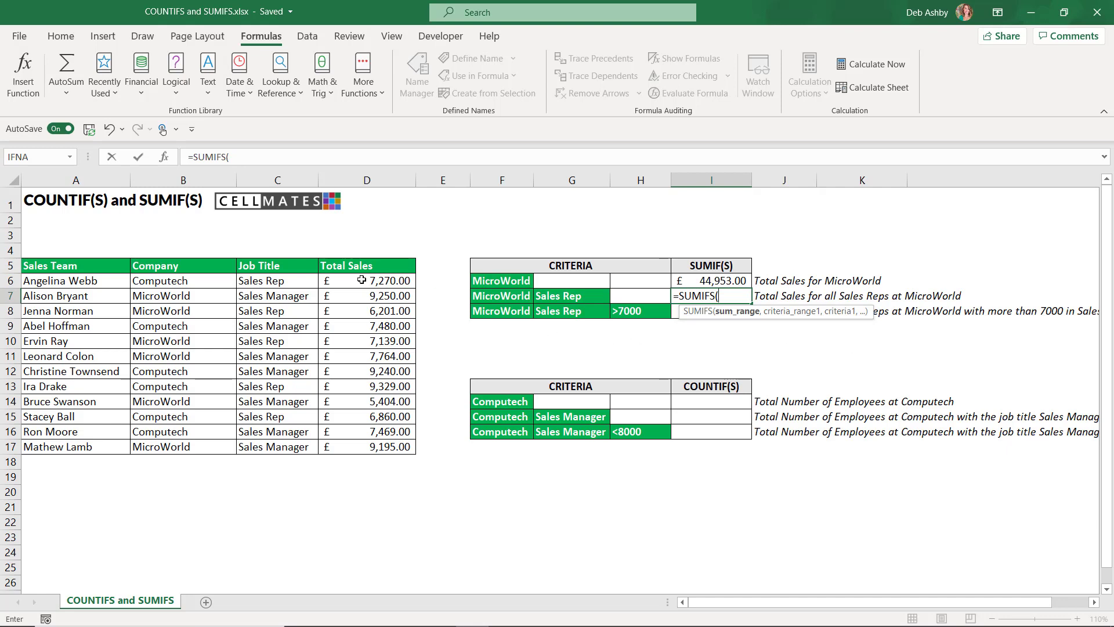
pyautogui.moveTo(362, 281); pyautogui.dragTo(354, 446)
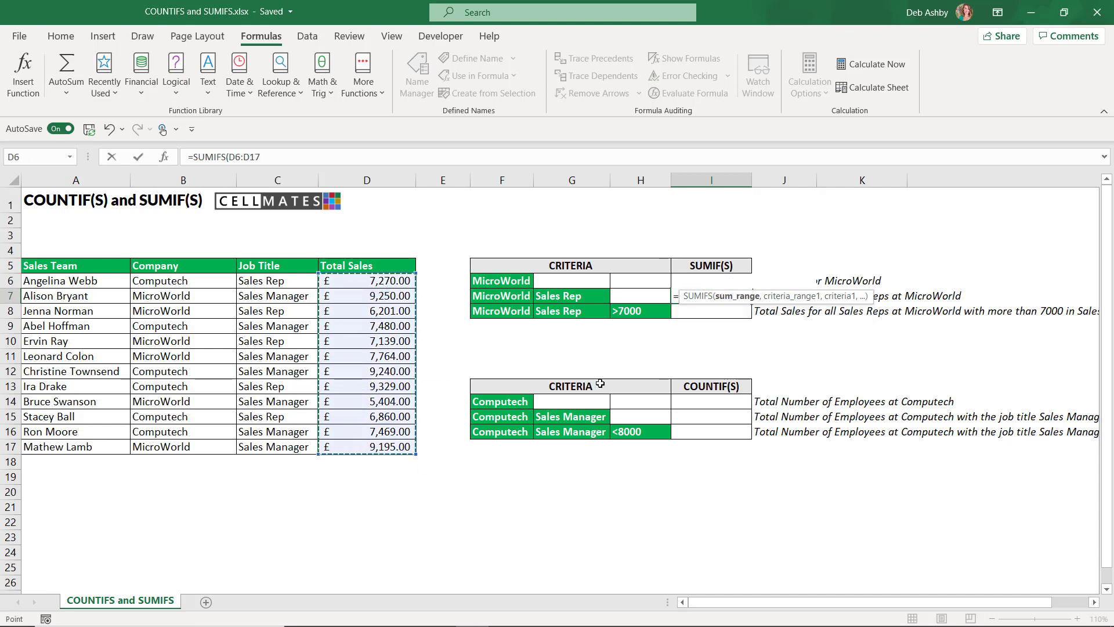
pyautogui.write(',')
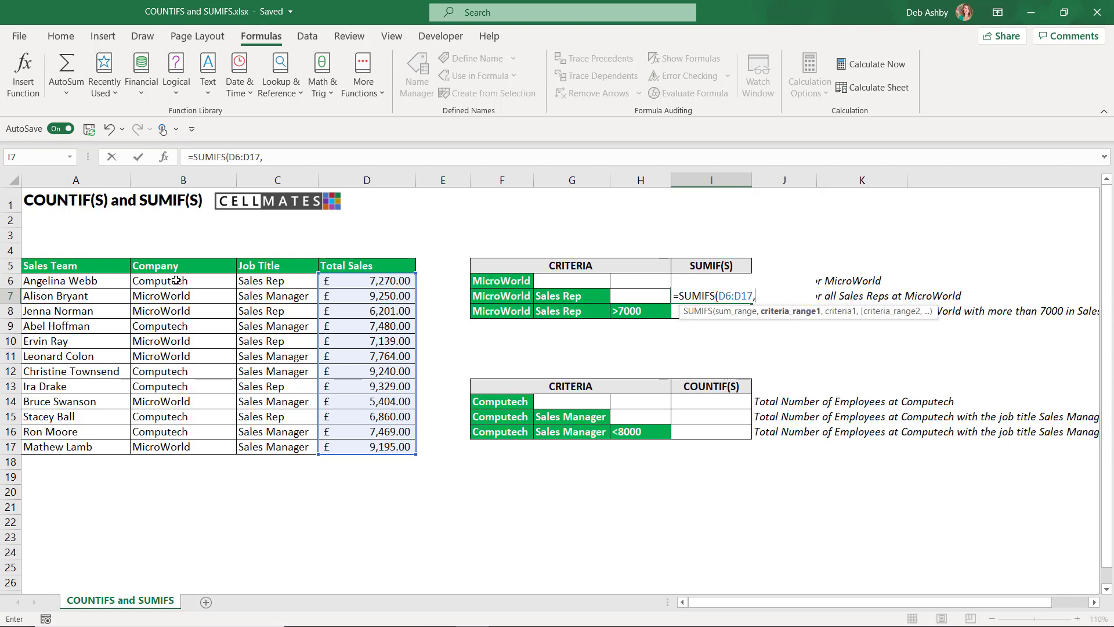
# Add the Company cells B6:B17 as the first criteria range in the I7 formula, with F7 as its criterion.
pyautogui.moveTo(176, 280); pyautogui.dragTo(182, 446)
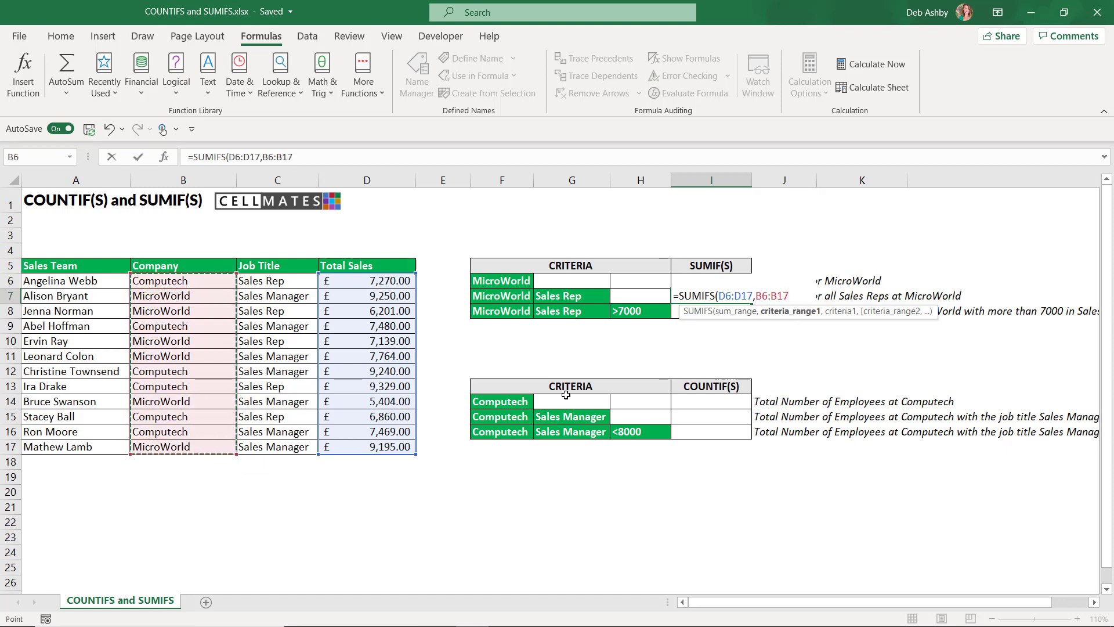
pyautogui.write(',')
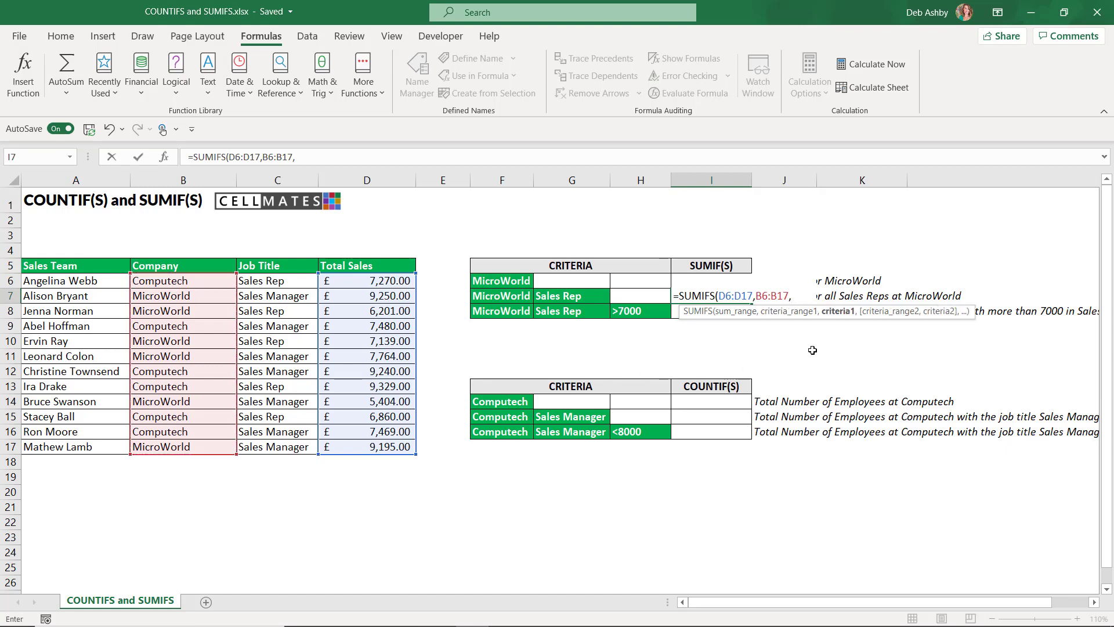
pyautogui.click(507, 295)
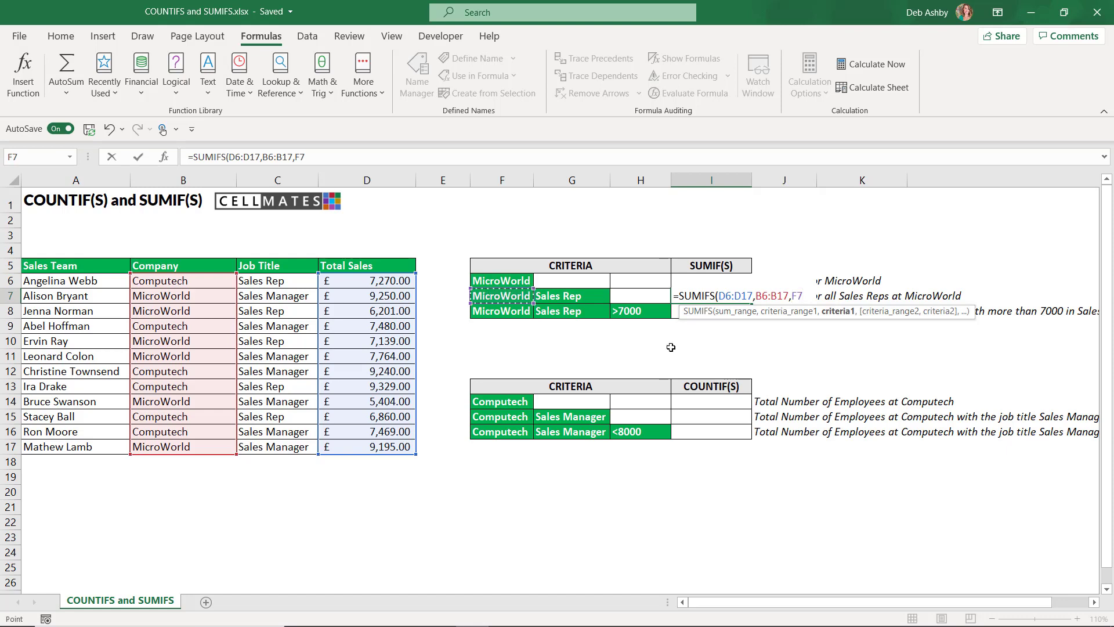
pyautogui.write(',')
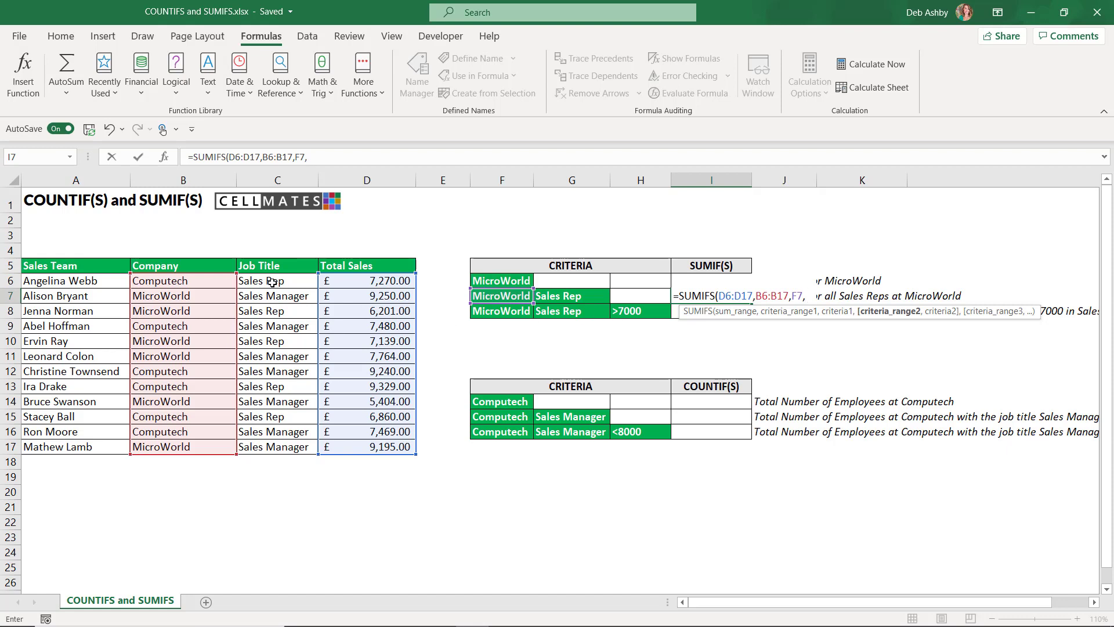
# Complete the SUMIFS formula in I7 with Job Title cells C6:C17 as the second criteria range and G7 as its criterion.
pyautogui.moveTo(273, 281); pyautogui.dragTo(278, 446)
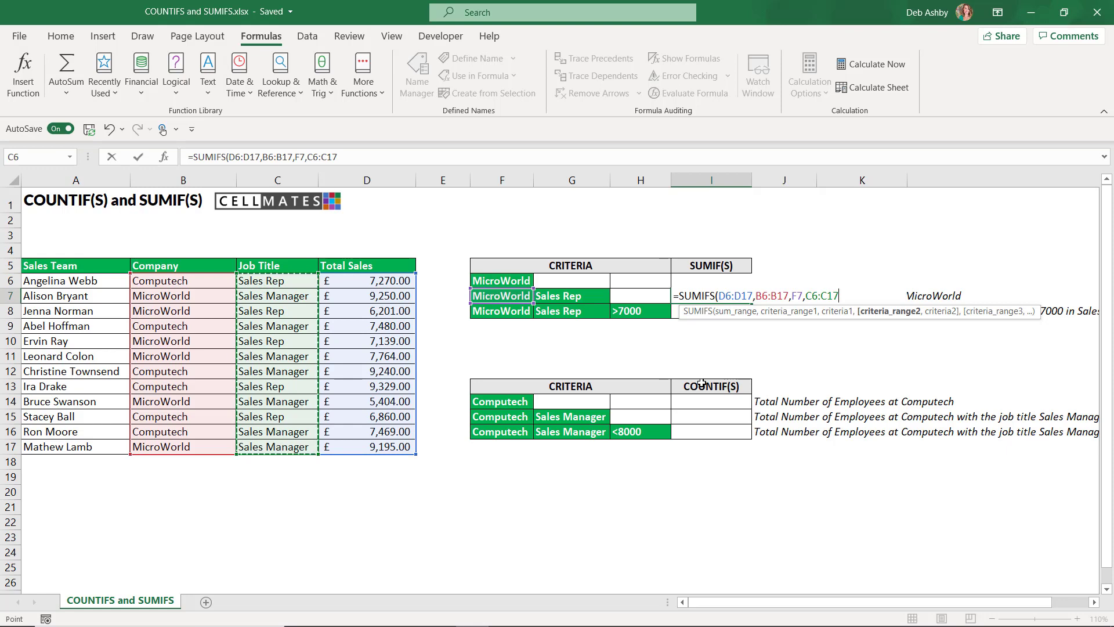
pyautogui.write(',')
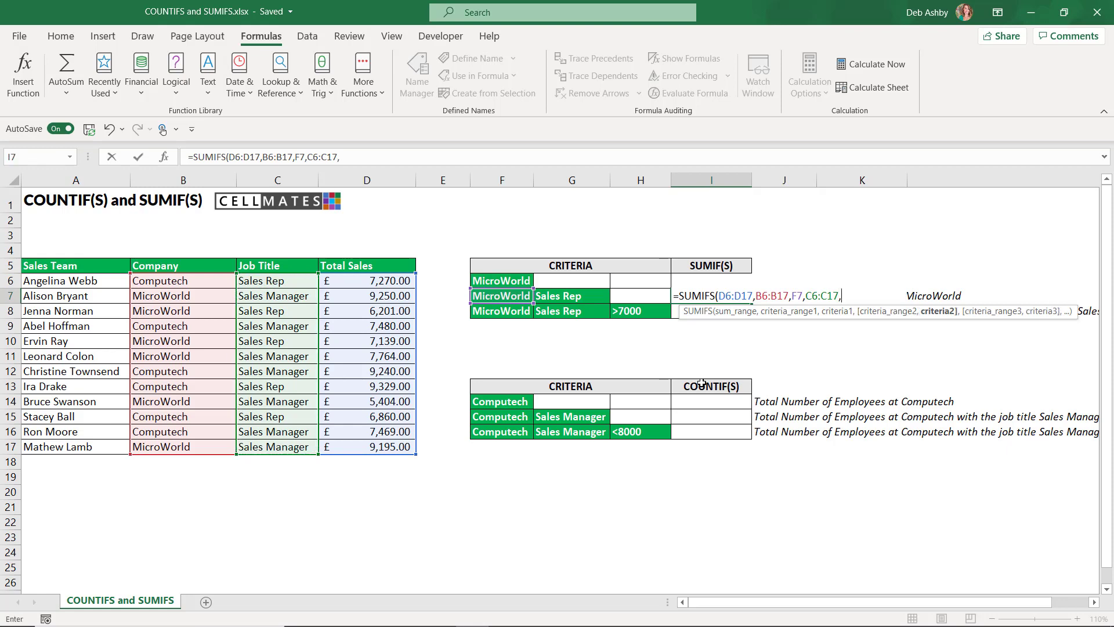
pyautogui.click(607, 301)
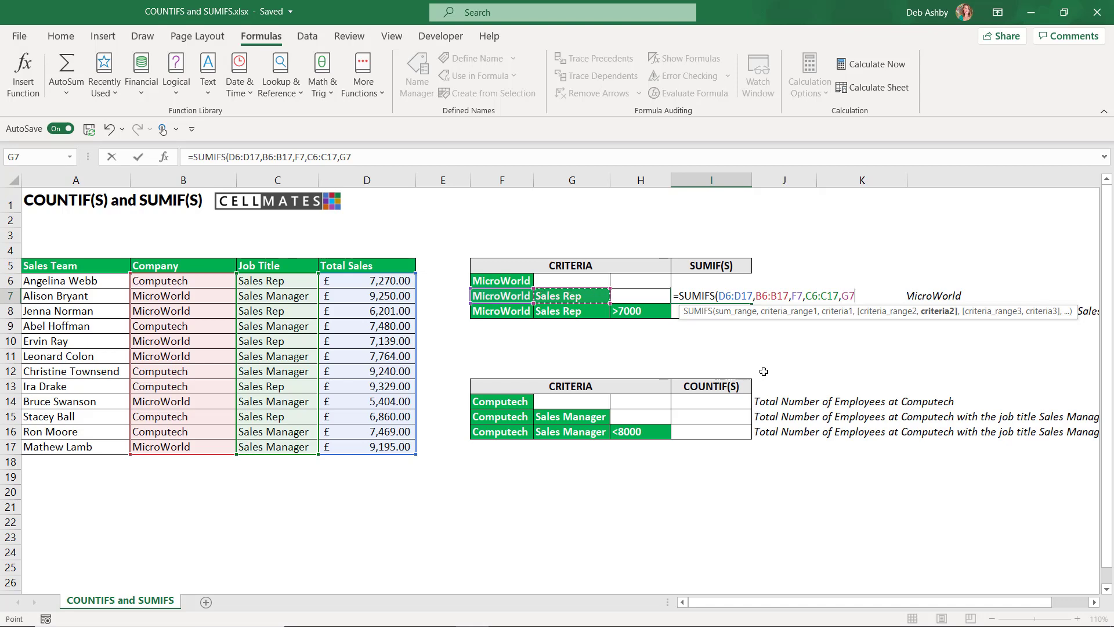
pyautogui.write(')')
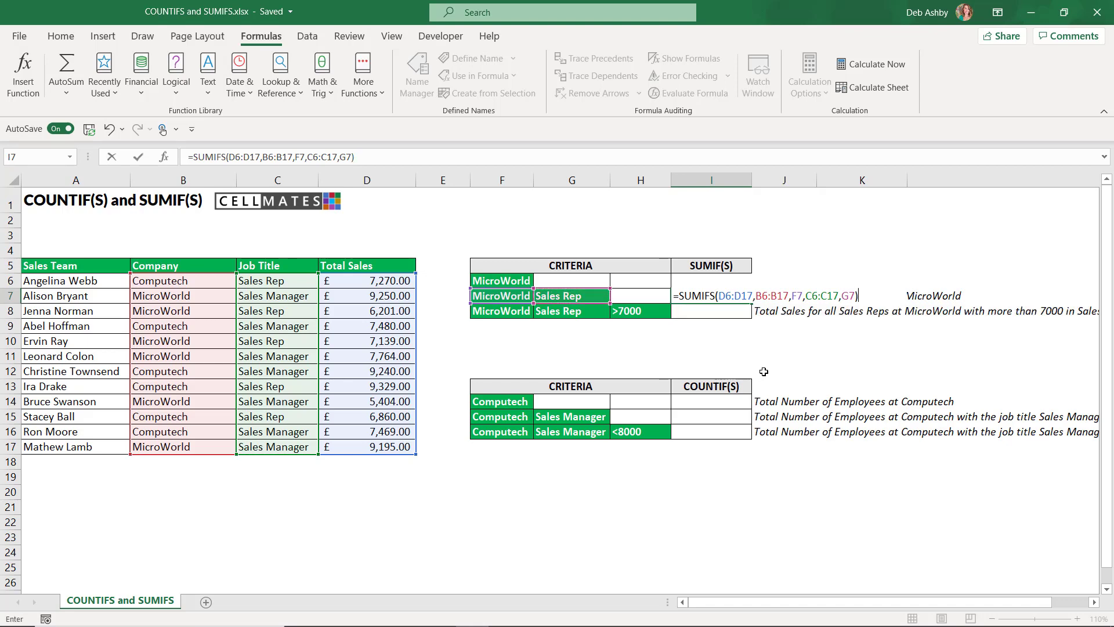
pyautogui.press('Return')
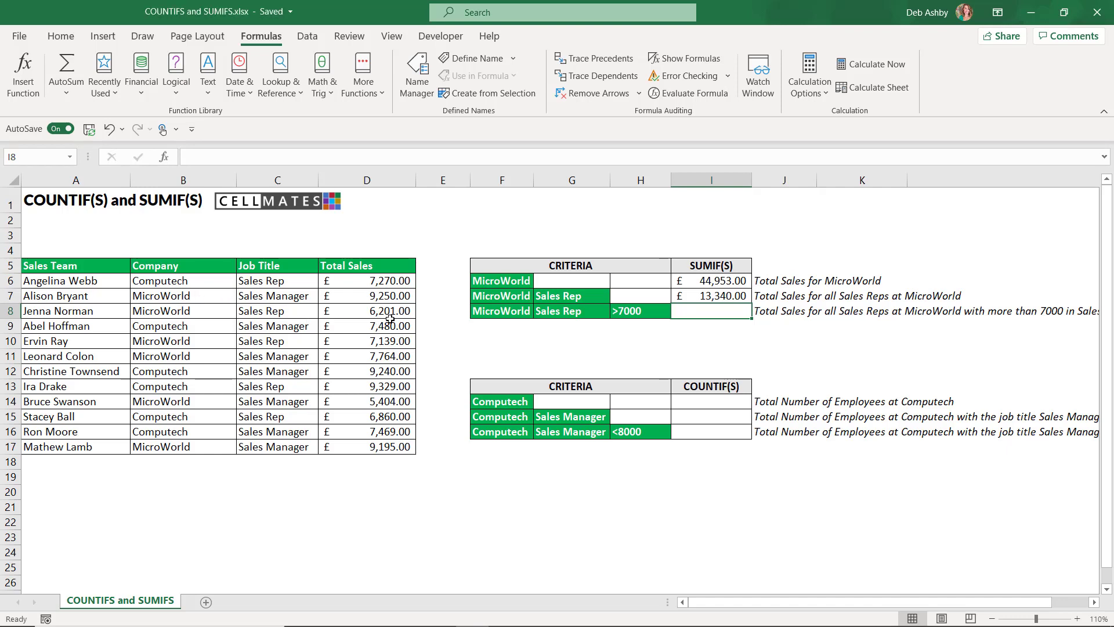
# Verify the I7 result by selecting the MicroWorld Sales Rep amounts in D8 and D10 together and comparing their sum.
pyautogui.click(390, 314)
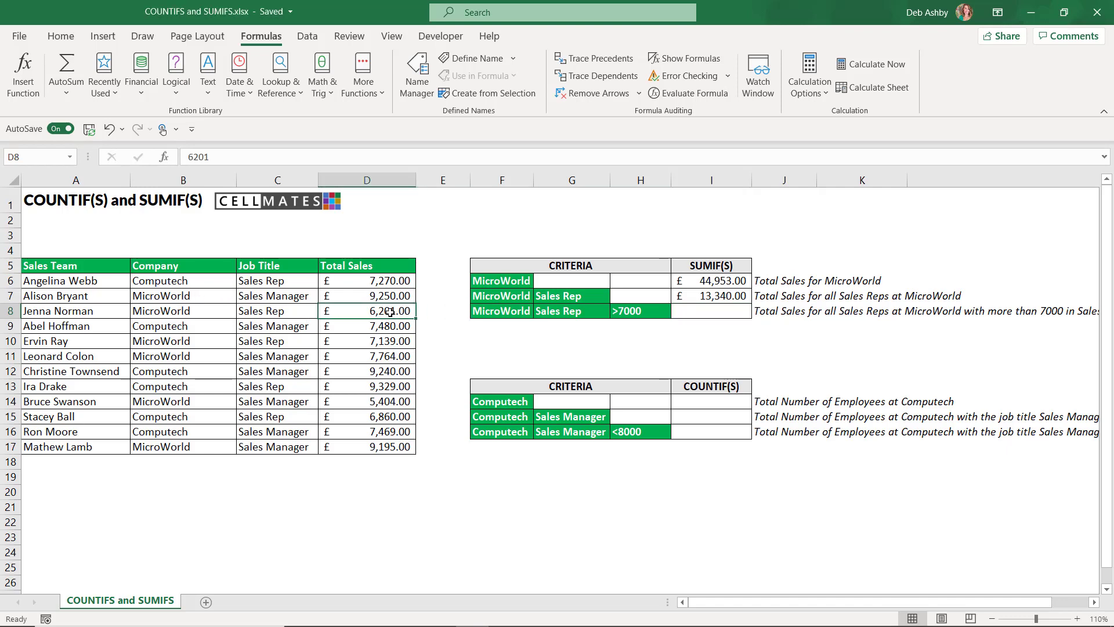
pyautogui.keyDown('ctrl'); pyautogui.click(393, 342); pyautogui.keyUp('ctrl')
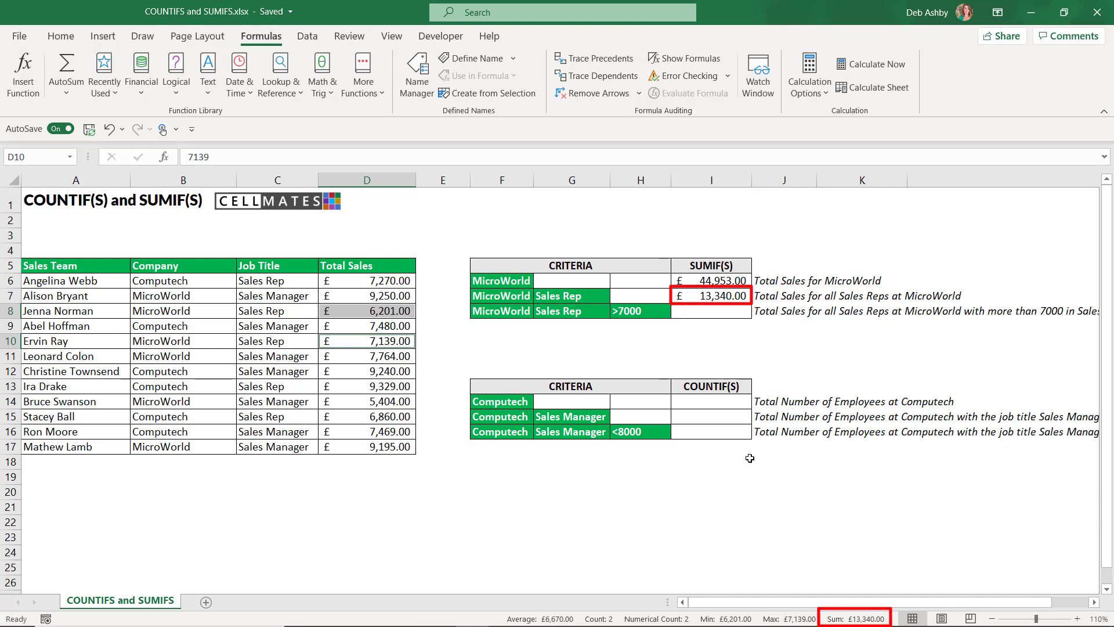
pyautogui.click(735, 297)
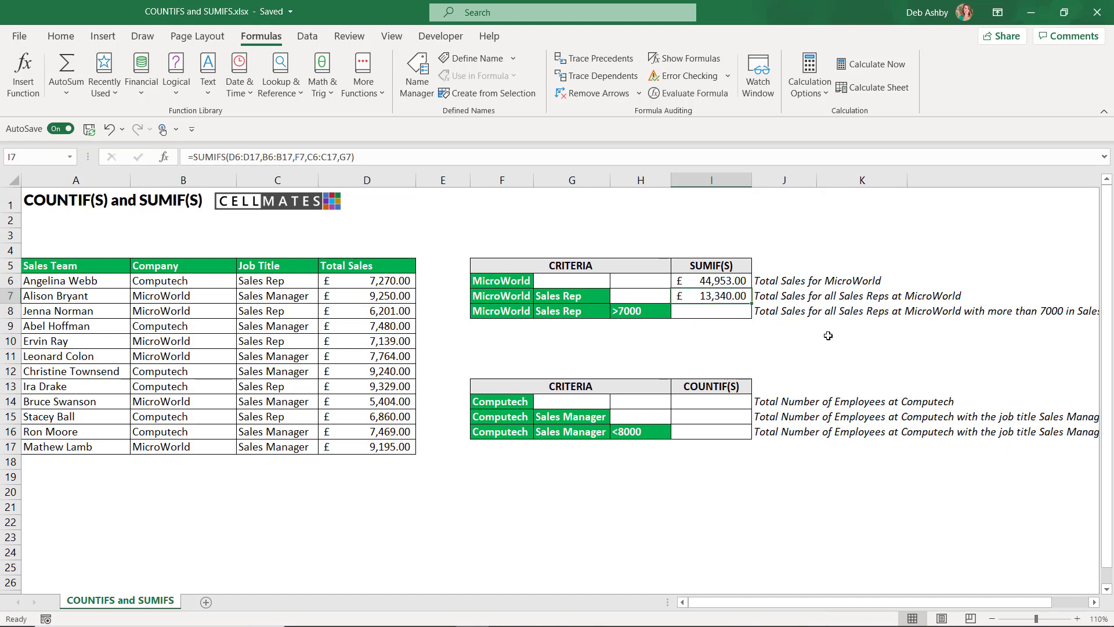
# Start a SUMIFS formula in I8 with the Total Sales cells D6:D17 as the sum range.
pyautogui.click(726, 313)
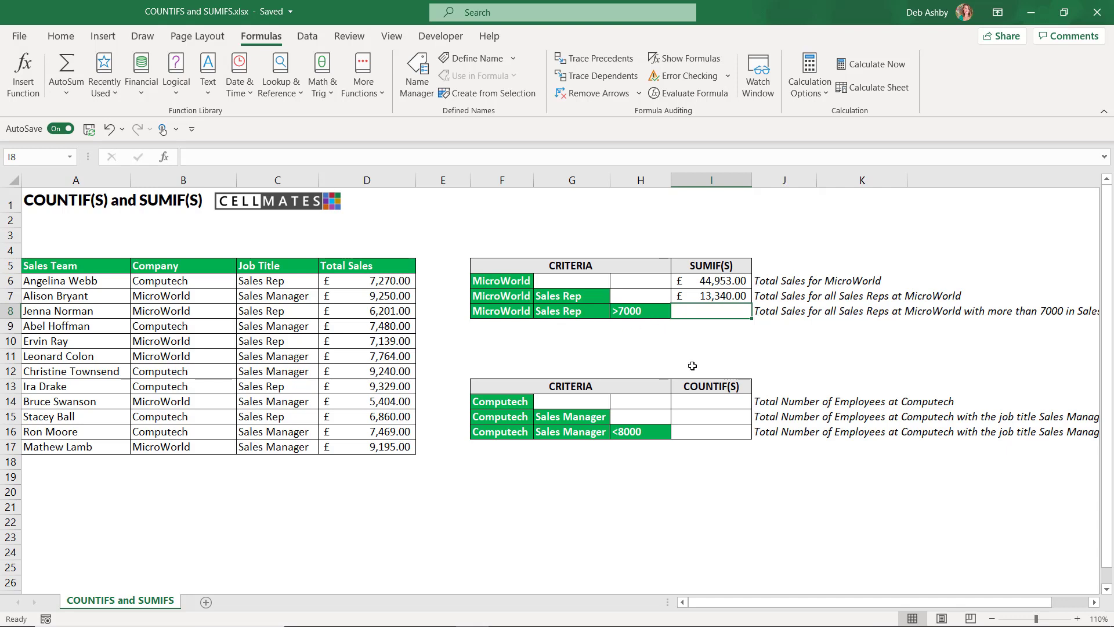
pyautogui.write('=S')
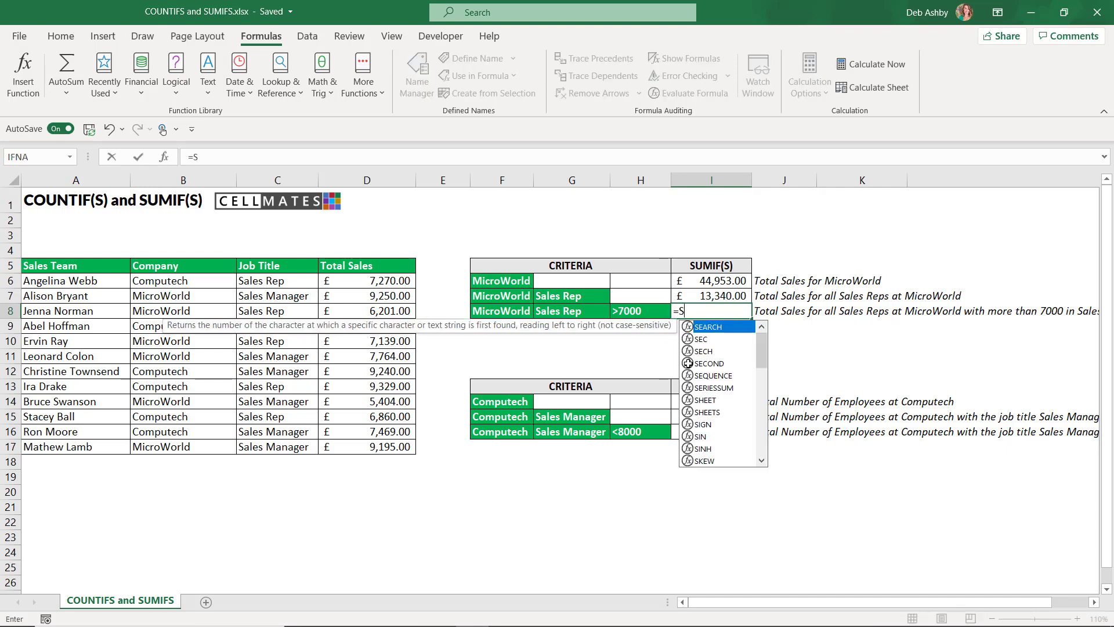
pyautogui.write('UMIFS')
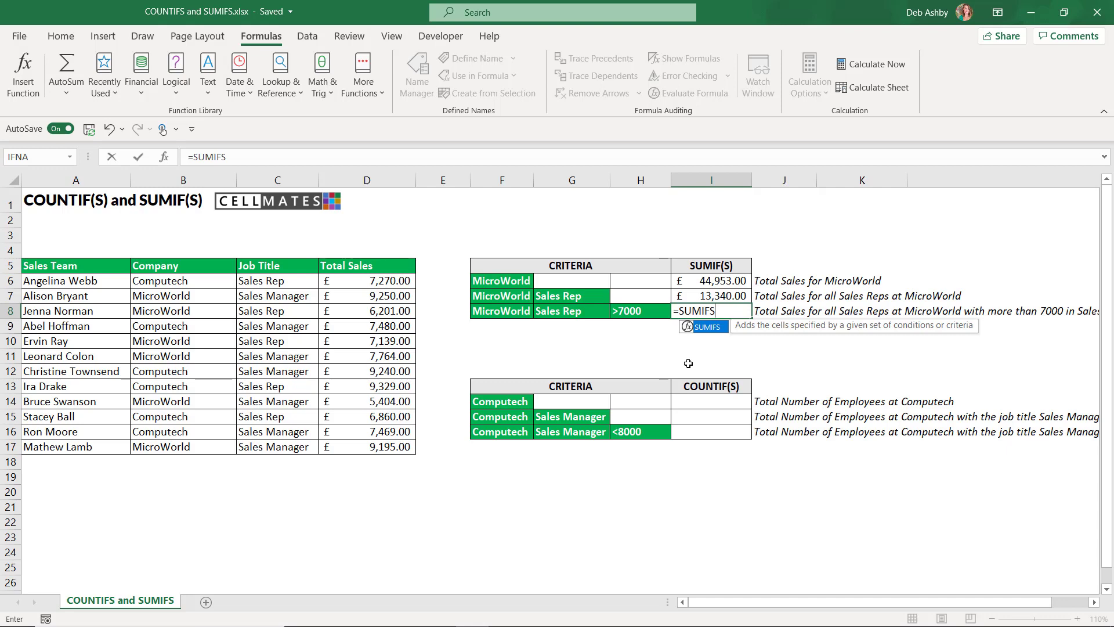
pyautogui.write('(')
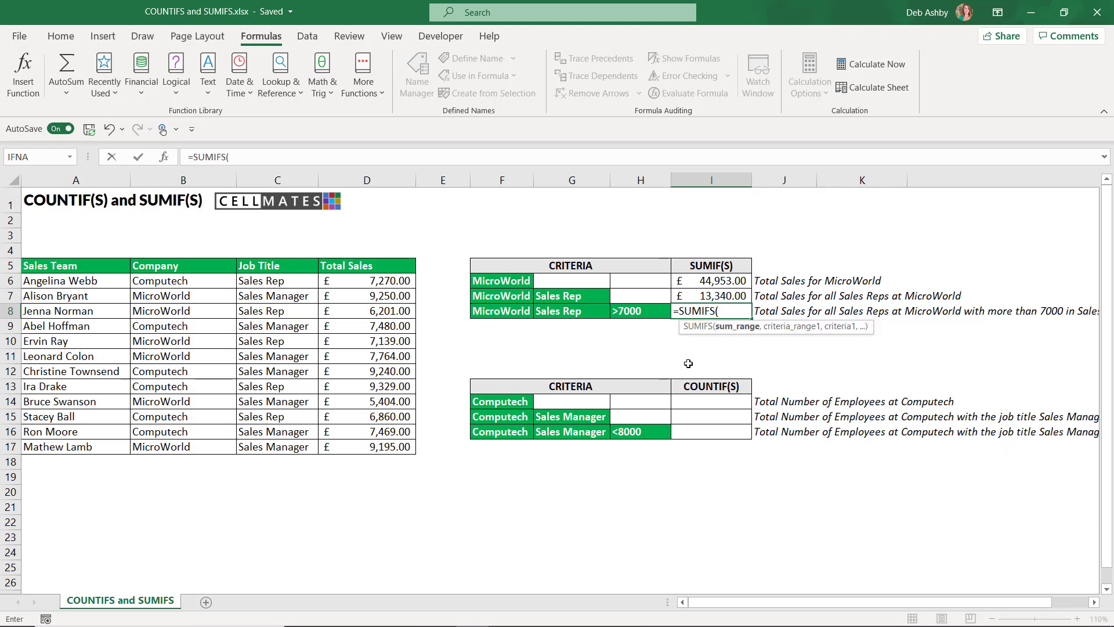
pyautogui.moveTo(387, 281); pyautogui.dragTo(386, 447)
pyautogui.write(',')
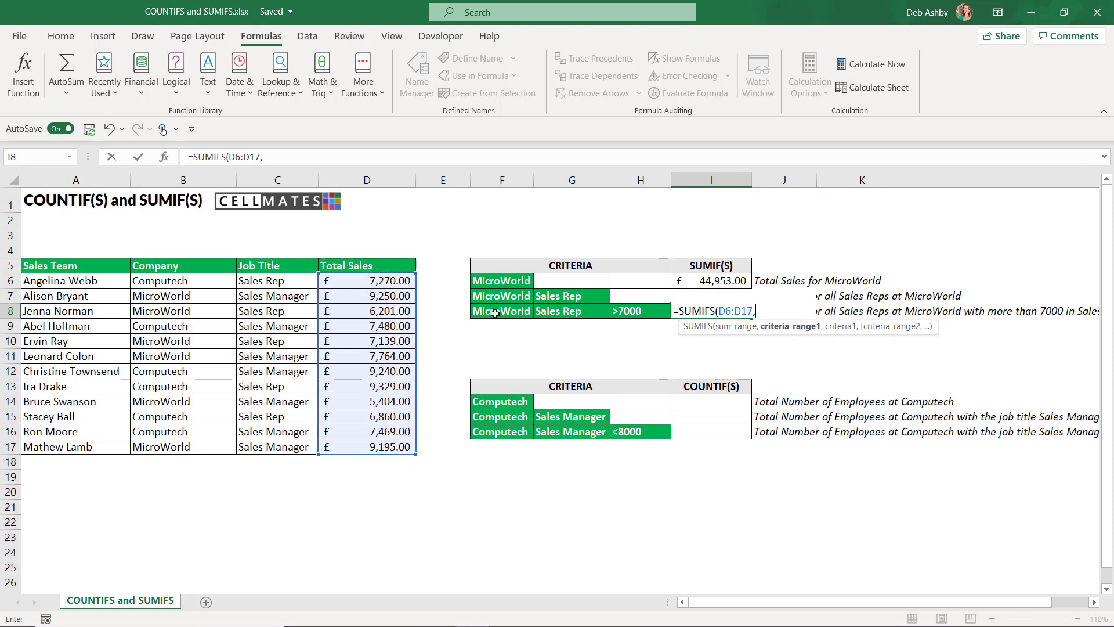
# Add the Company cells B6:B17 as the first criteria range in the I8 formula, with F8 as its criterion.
pyautogui.moveTo(177, 282); pyautogui.dragTo(175, 448)
pyautogui.write(',')
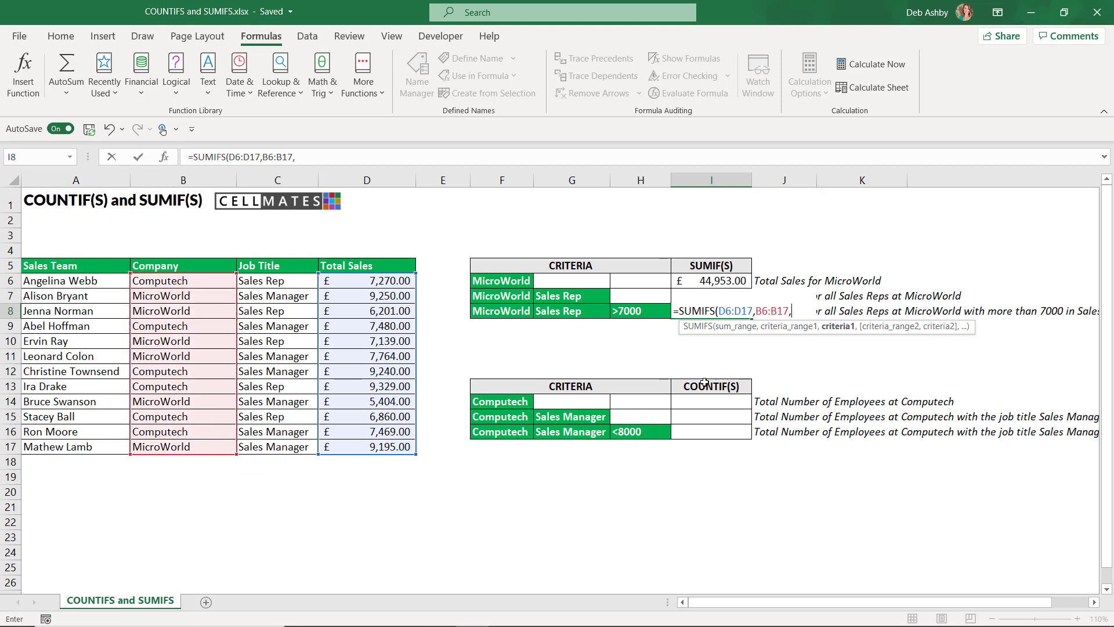
pyautogui.click(506, 312)
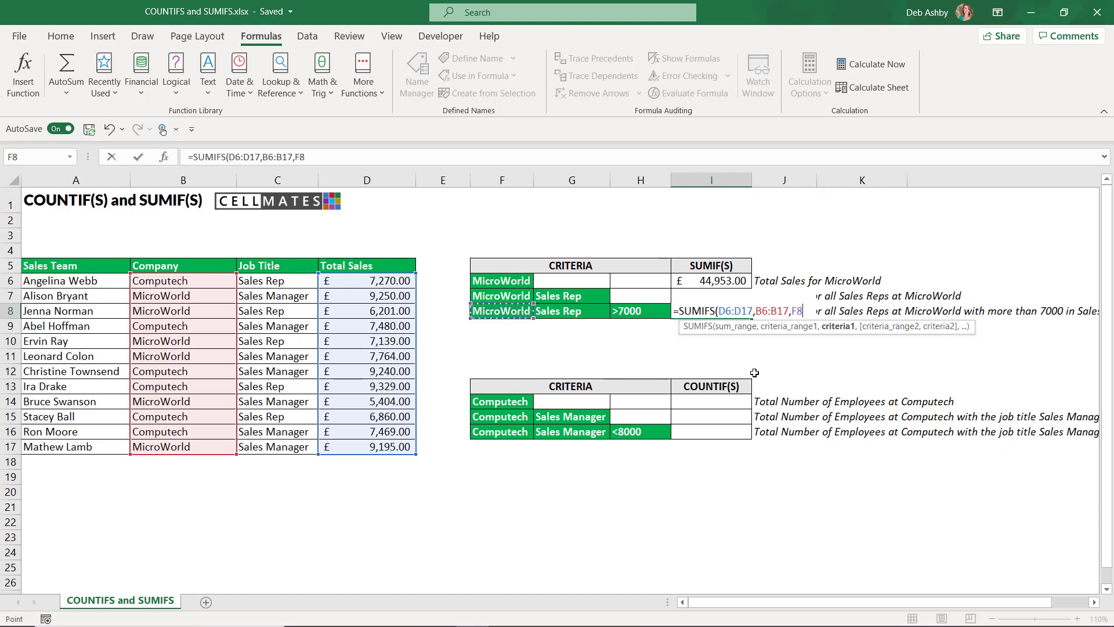
# Add the Job Title cells C6:C17 as the second criteria range in the I8 SUMIFS formula, with G8 as its criterion.
pyautogui.write(',')
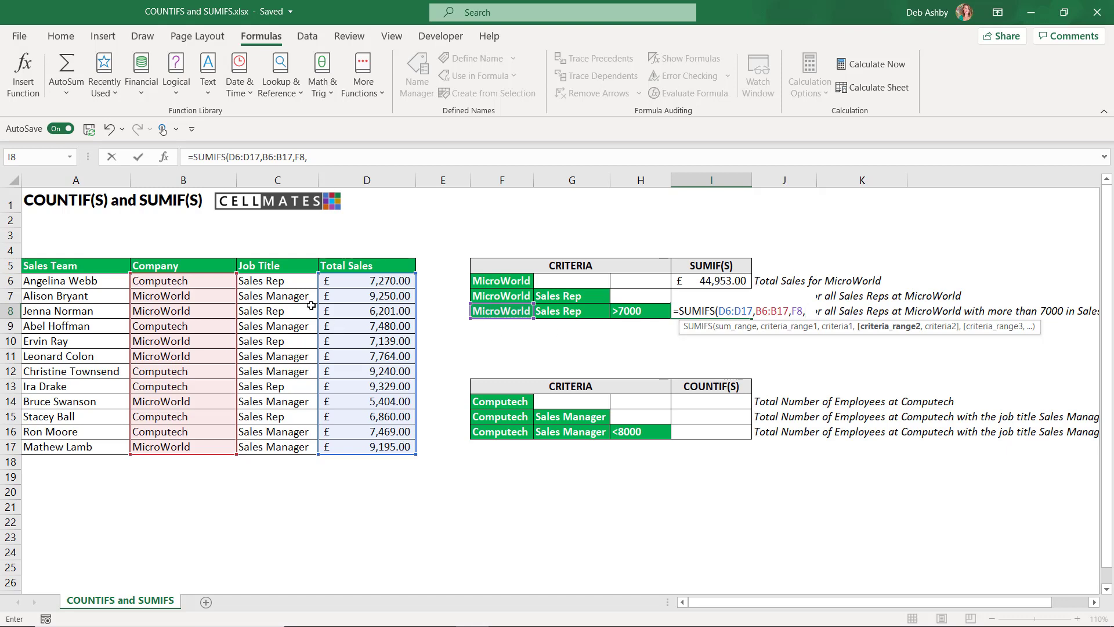
pyautogui.moveTo(284, 281); pyautogui.dragTo(285, 446)
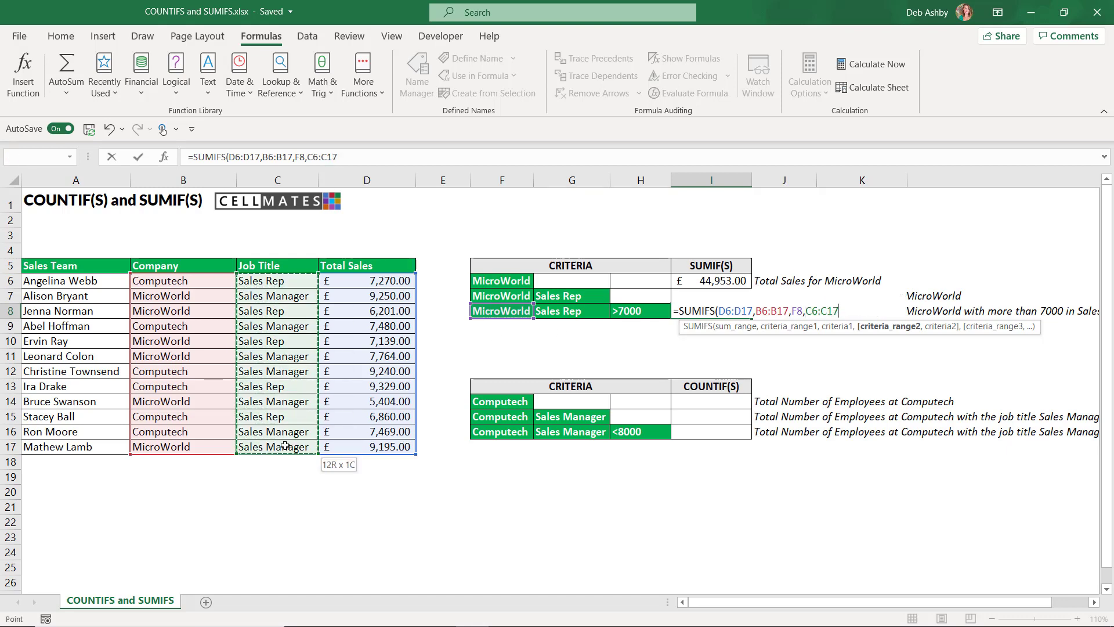
pyautogui.write(',')
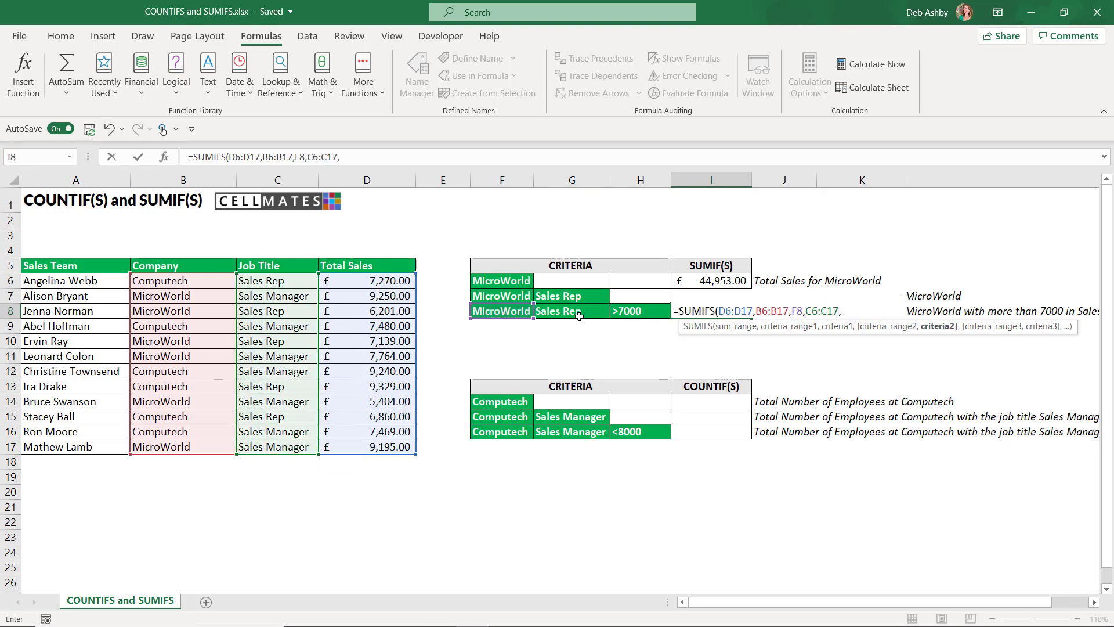
pyautogui.click(577, 313)
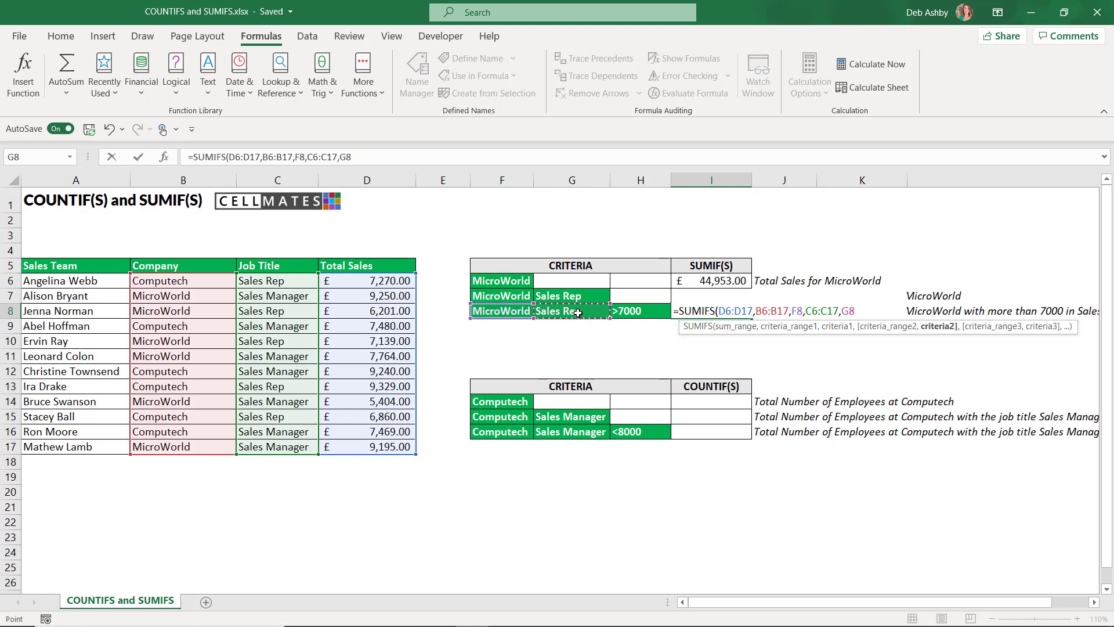
# Complete the I8 SUMIFS formula with Total Sales cells D6:D17 as the third criteria range and the literal criterion ">7000".
pyautogui.write(',')
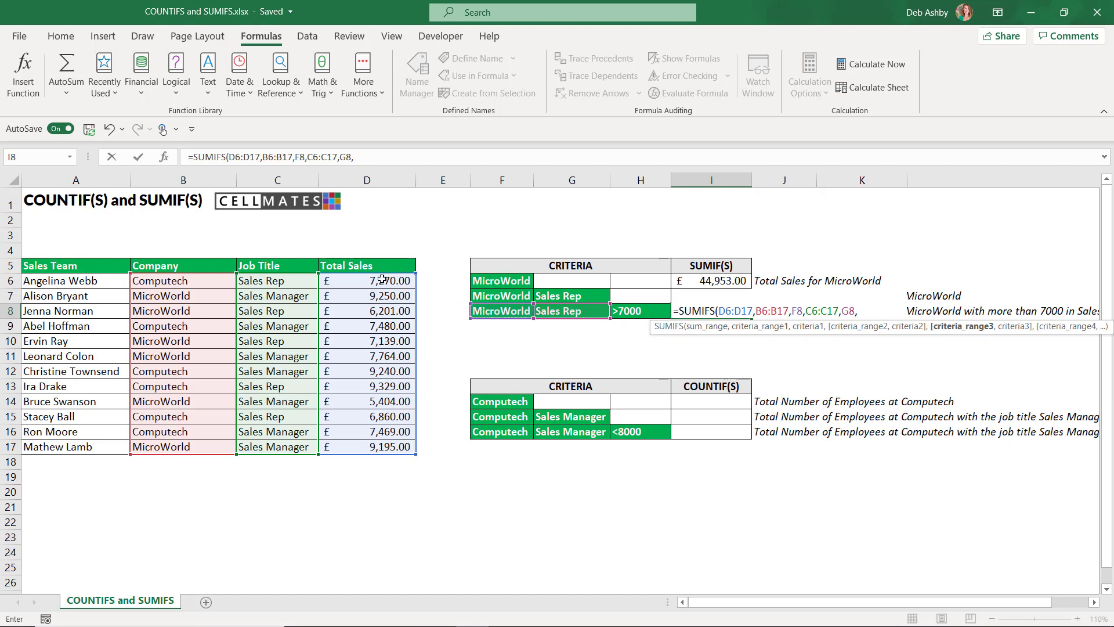
pyautogui.moveTo(382, 279); pyautogui.dragTo(386, 446)
pyautogui.write(',')
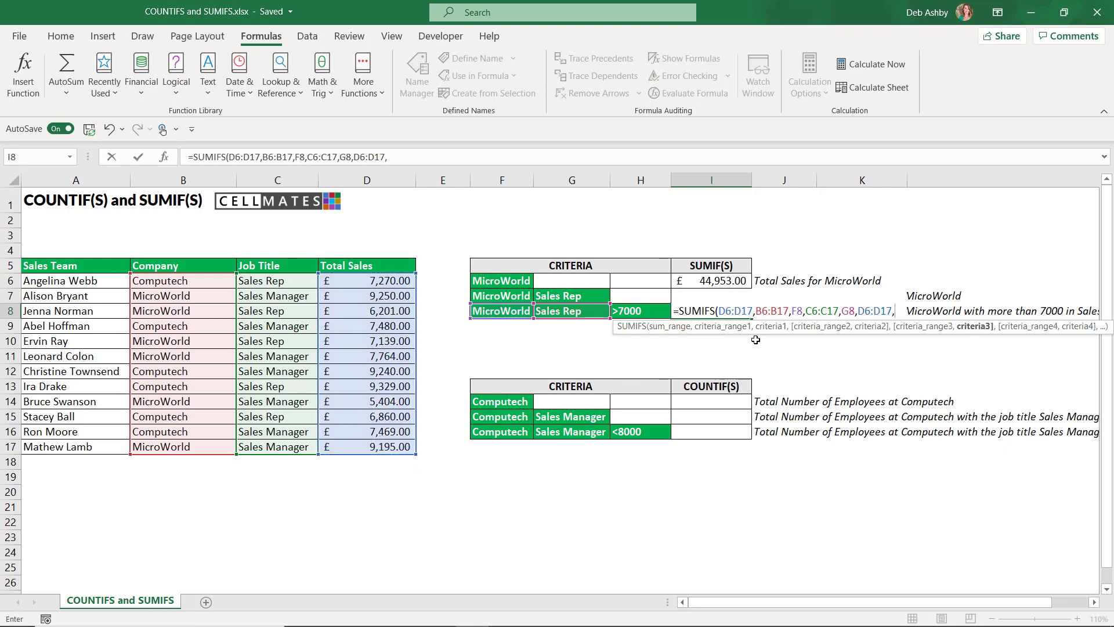
pyautogui.click(645, 310)
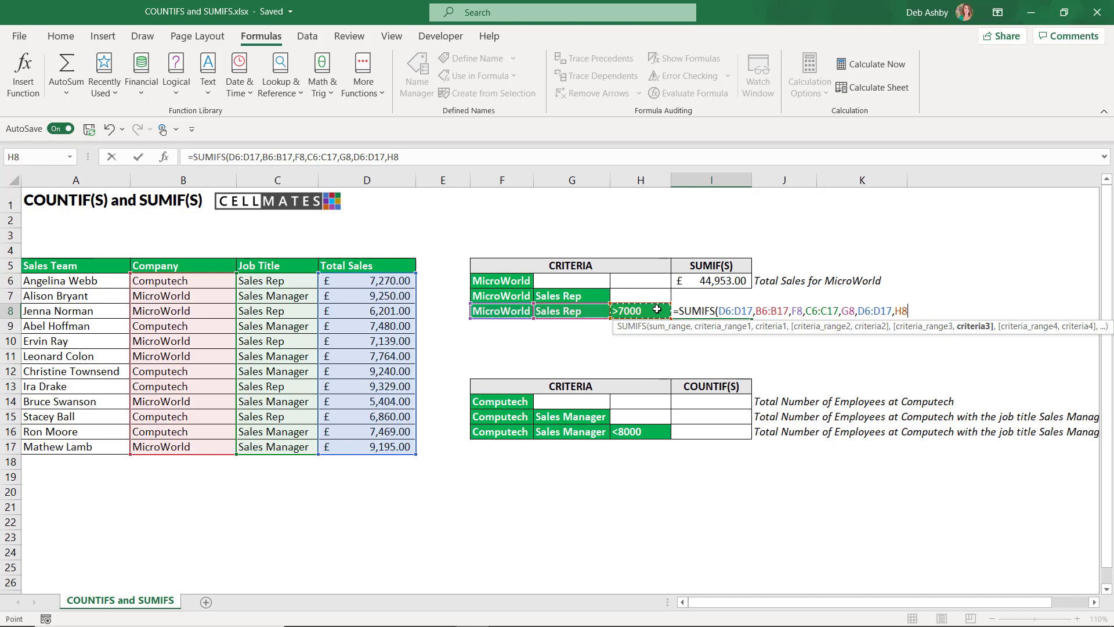
pyautogui.press('BackSpace')
pyautogui.press('BackSpace')
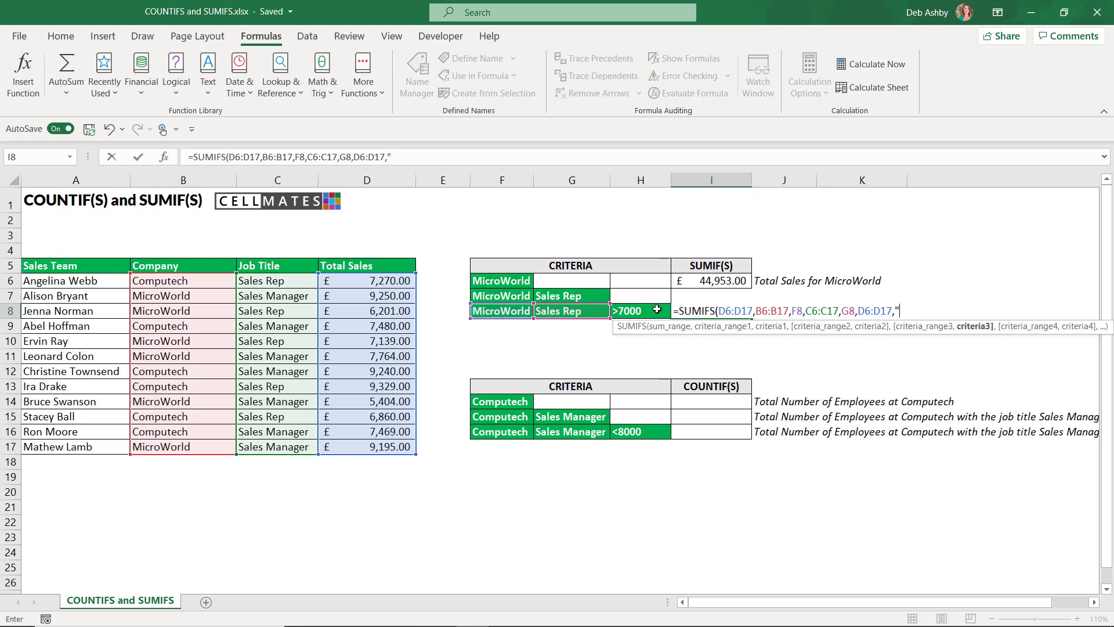
pyautogui.write('>7000")')
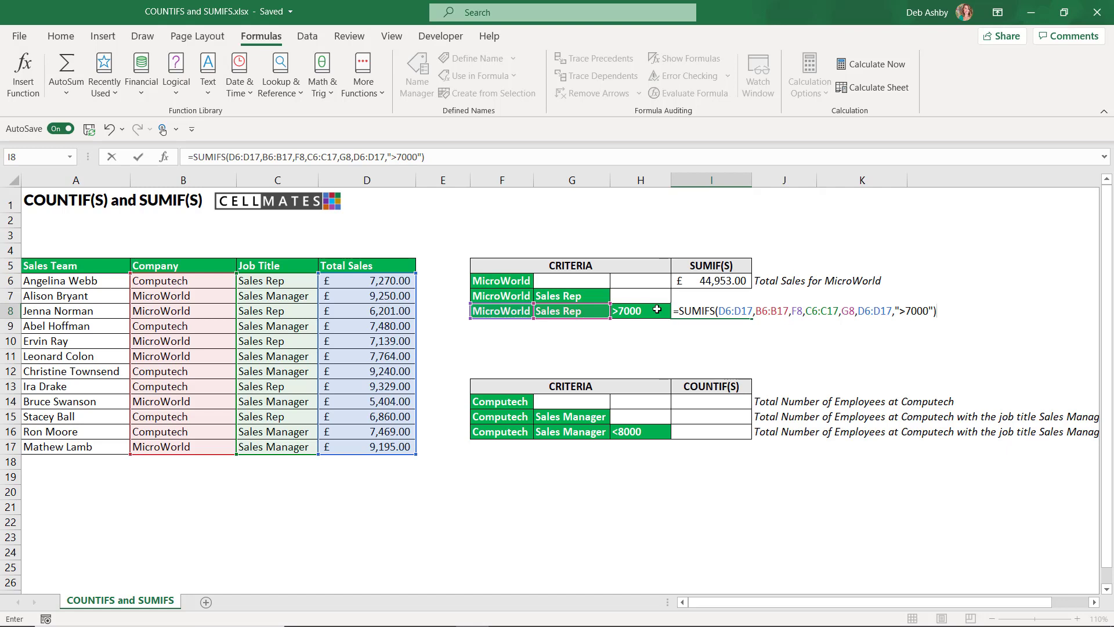
pyautogui.press('Return')
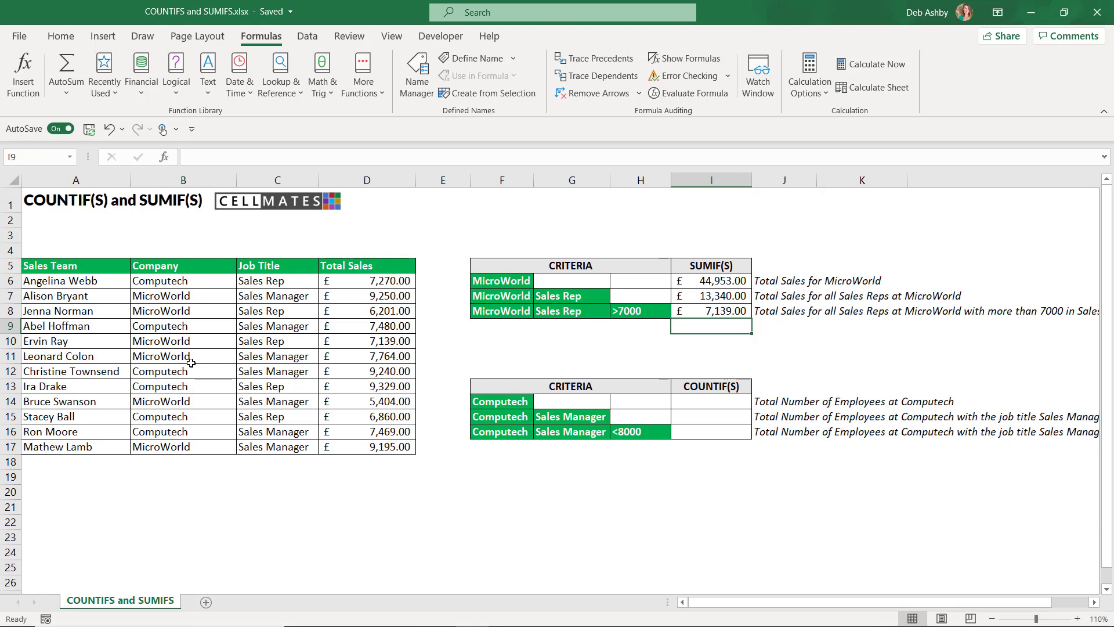
# Check the I8 result against the qualifying MicroWorld Sales Rep amount in D10 and review the I8 formula.
pyautogui.click(364, 341)
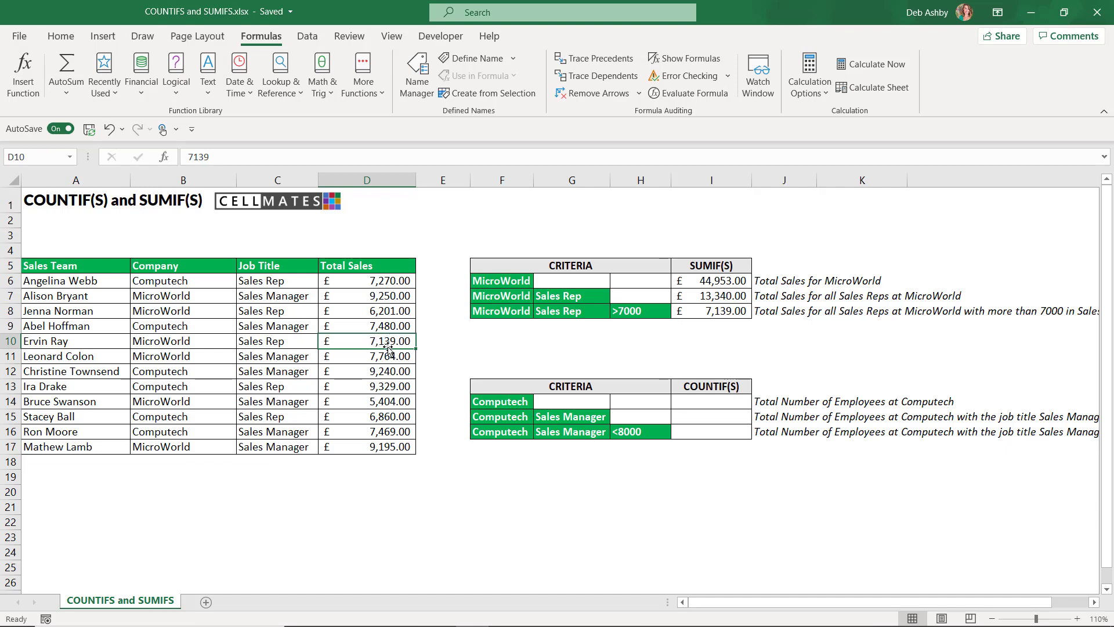
pyautogui.click(695, 313)
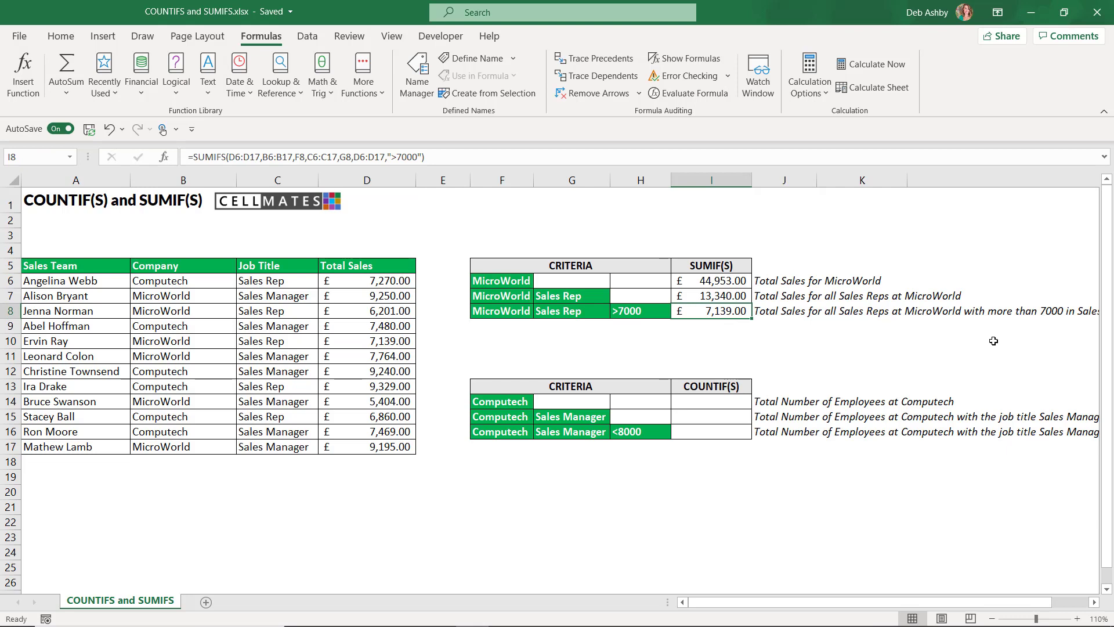
pyautogui.click(975, 340)
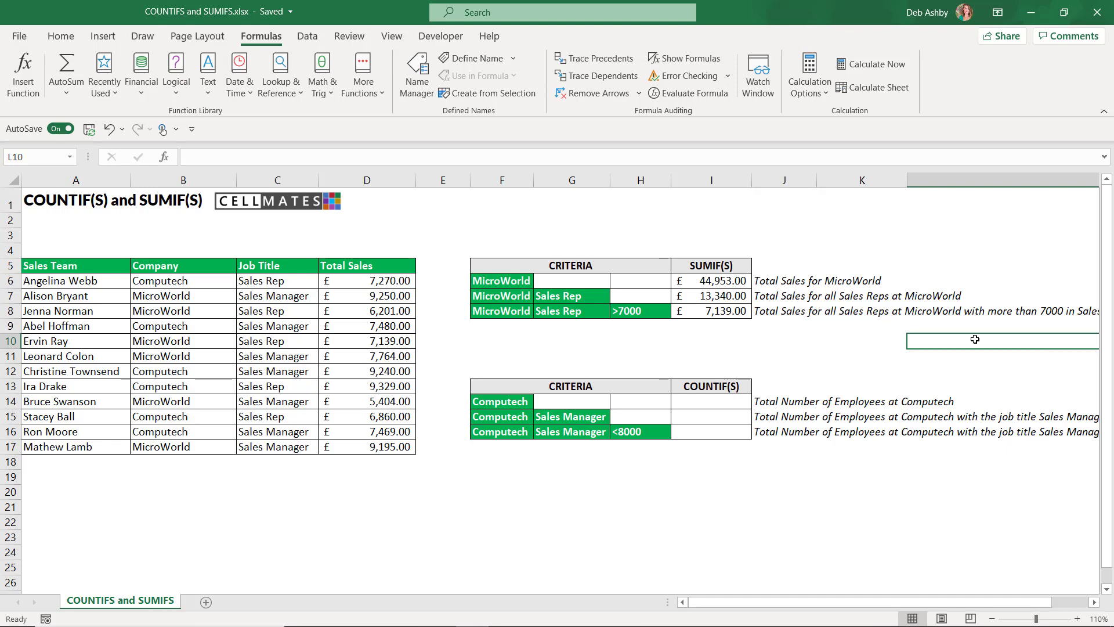
pyautogui.click(870, 332)
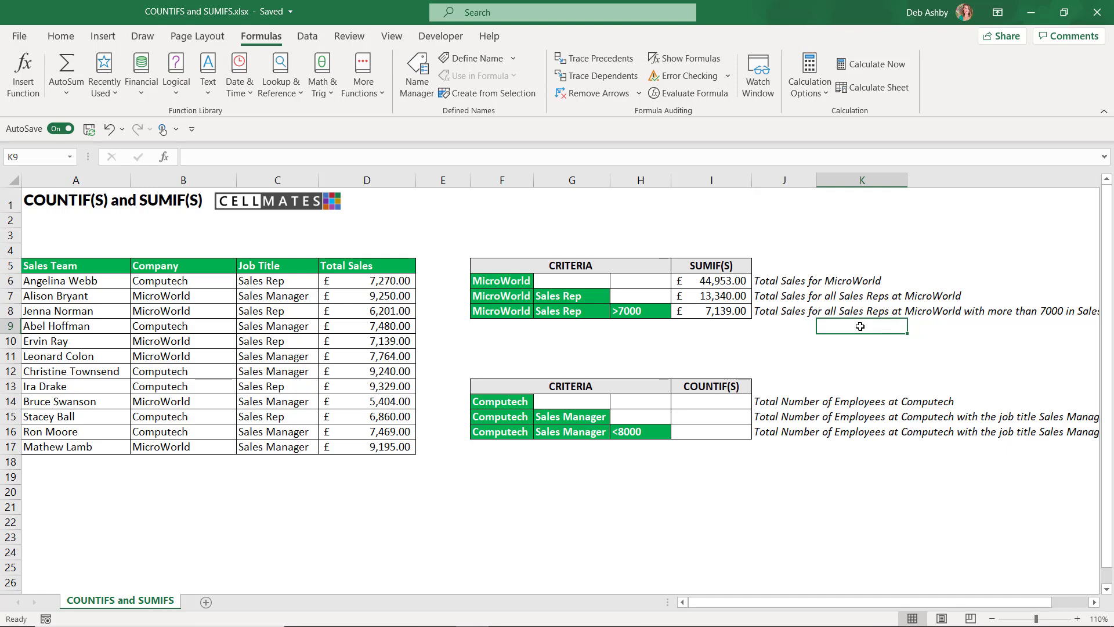
# Count the Computech employees in I14 with a COUNTIF formula using Company cells B6:B17 as the range and F14 as the criterion.
pyautogui.click(714, 403)
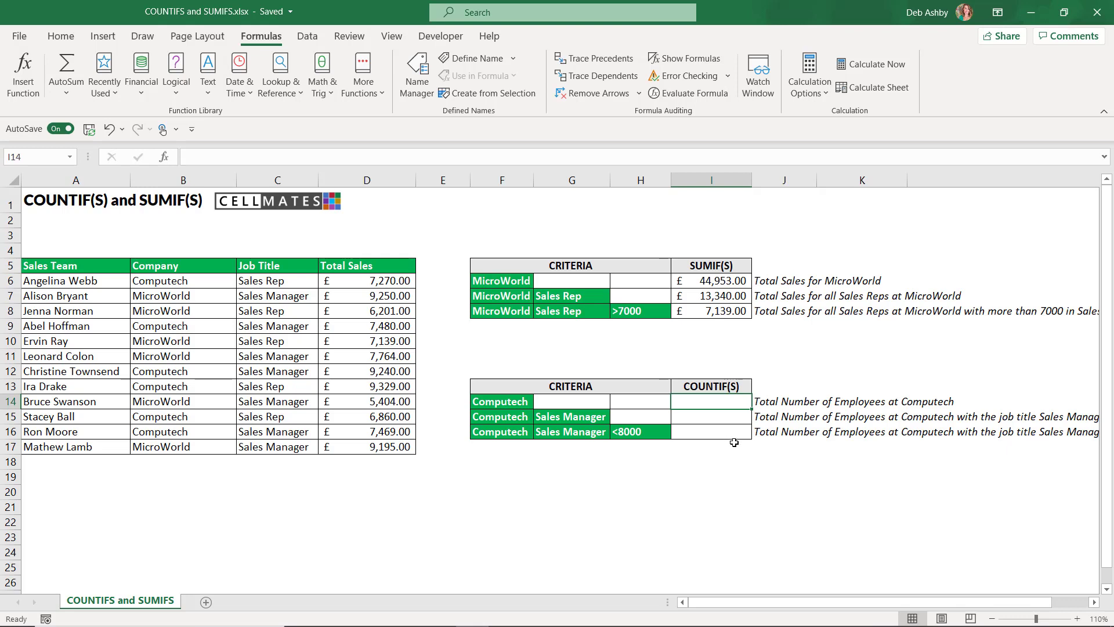
pyautogui.click(512, 402)
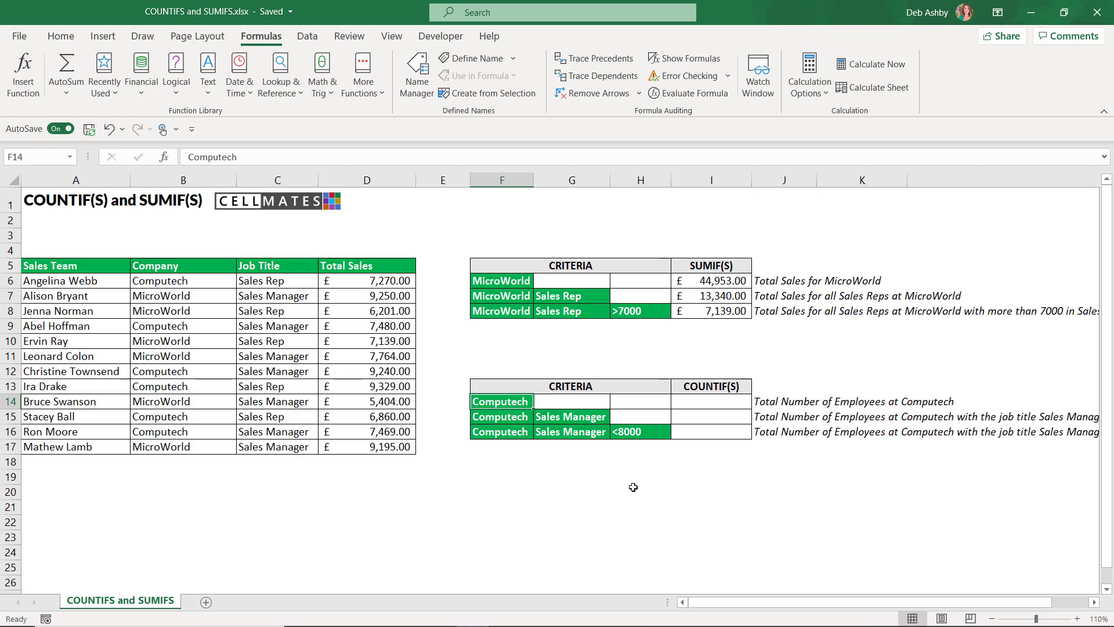
pyautogui.click(702, 400)
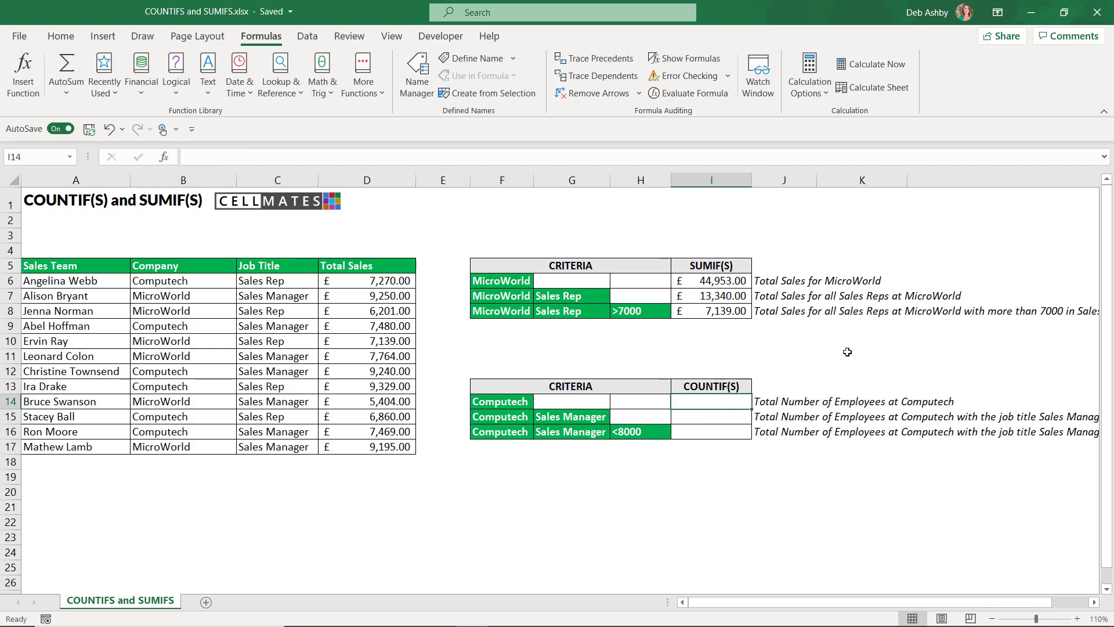
pyautogui.write('=C')
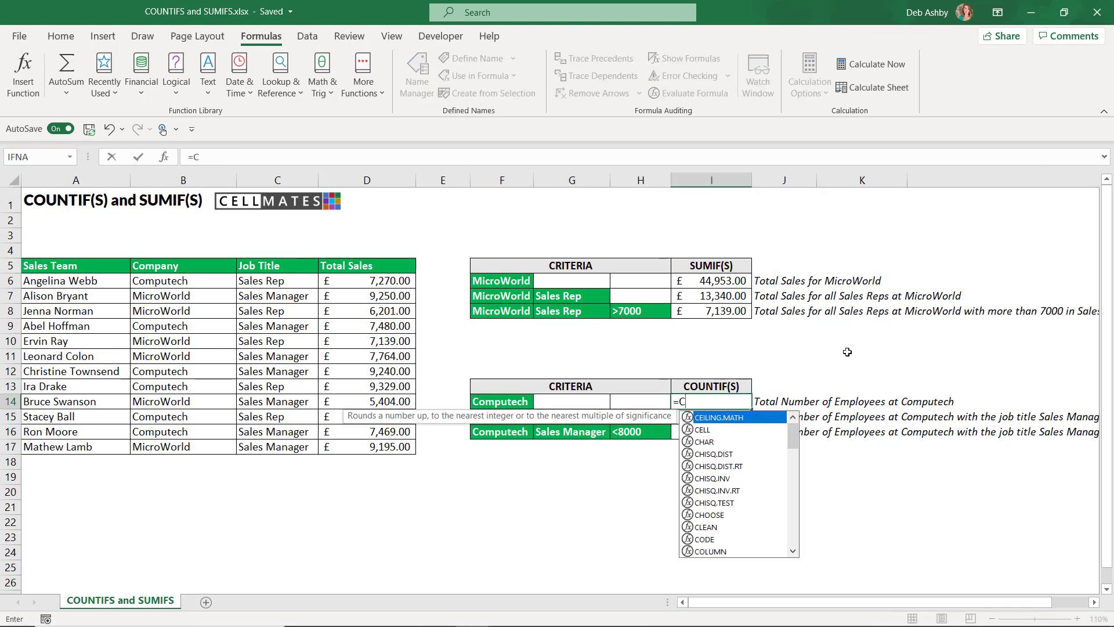
pyautogui.write('OUNTI')
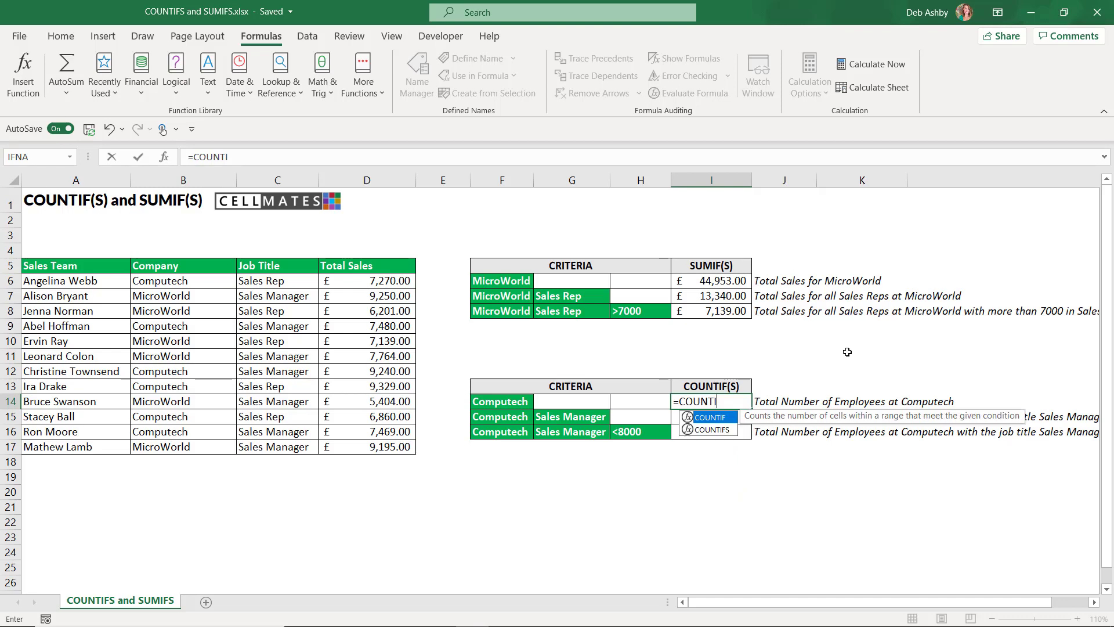
pyautogui.write('F(')
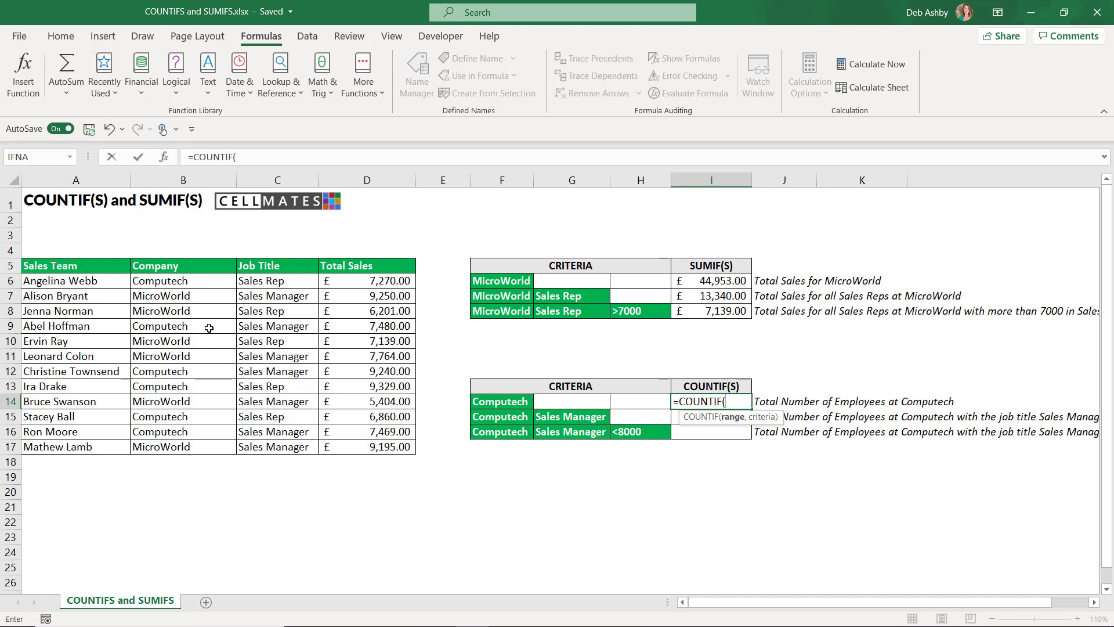
pyautogui.moveTo(186, 279); pyautogui.dragTo(188, 448)
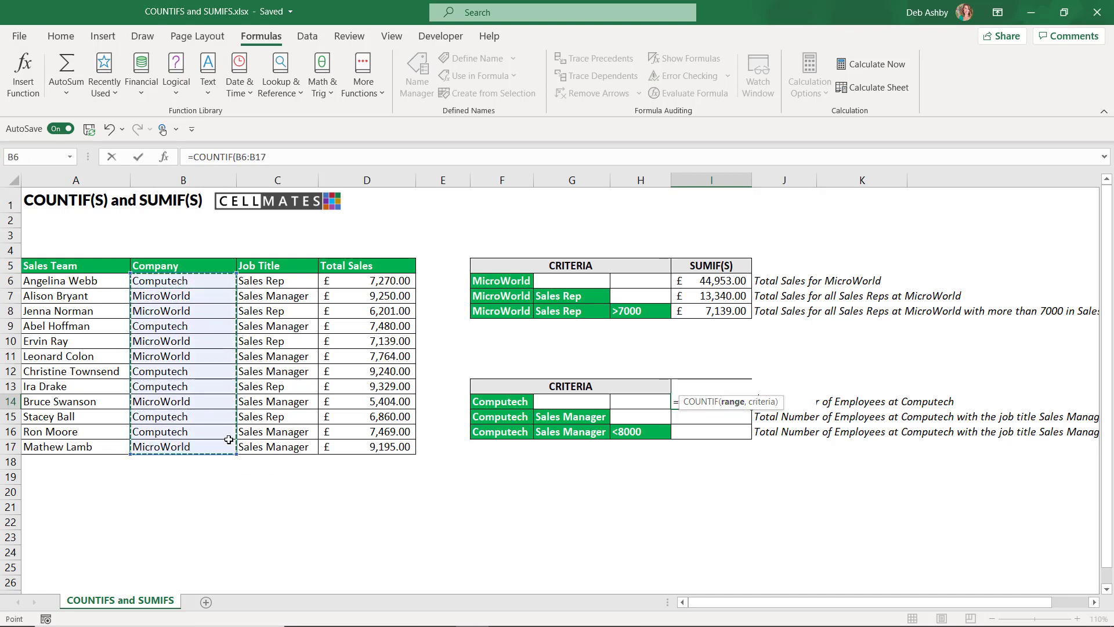
pyautogui.write(',')
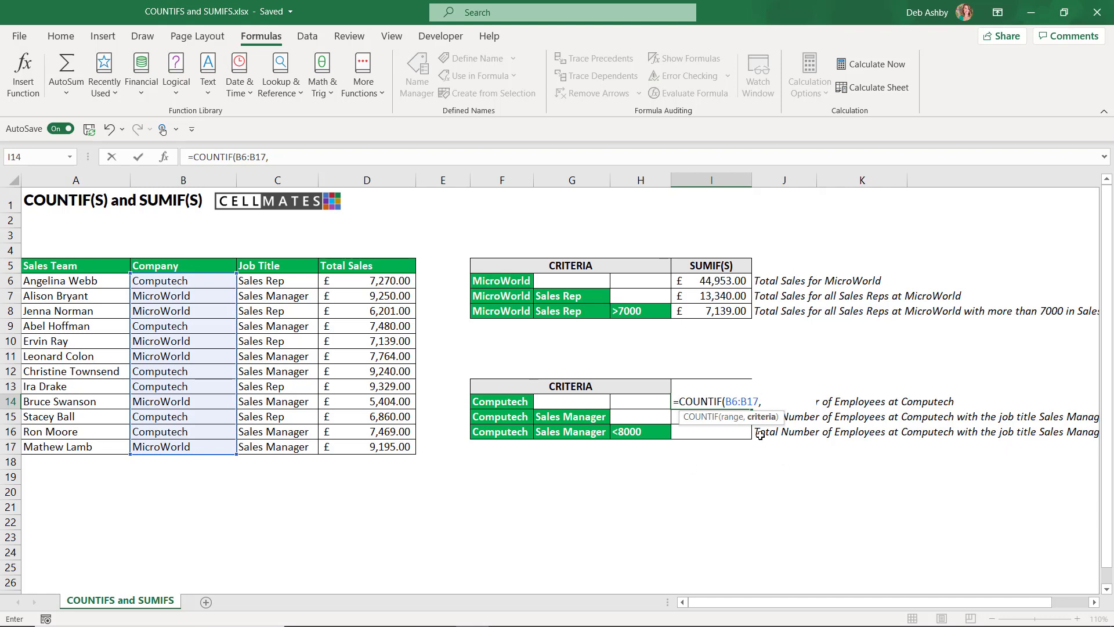
pyautogui.click(490, 408)
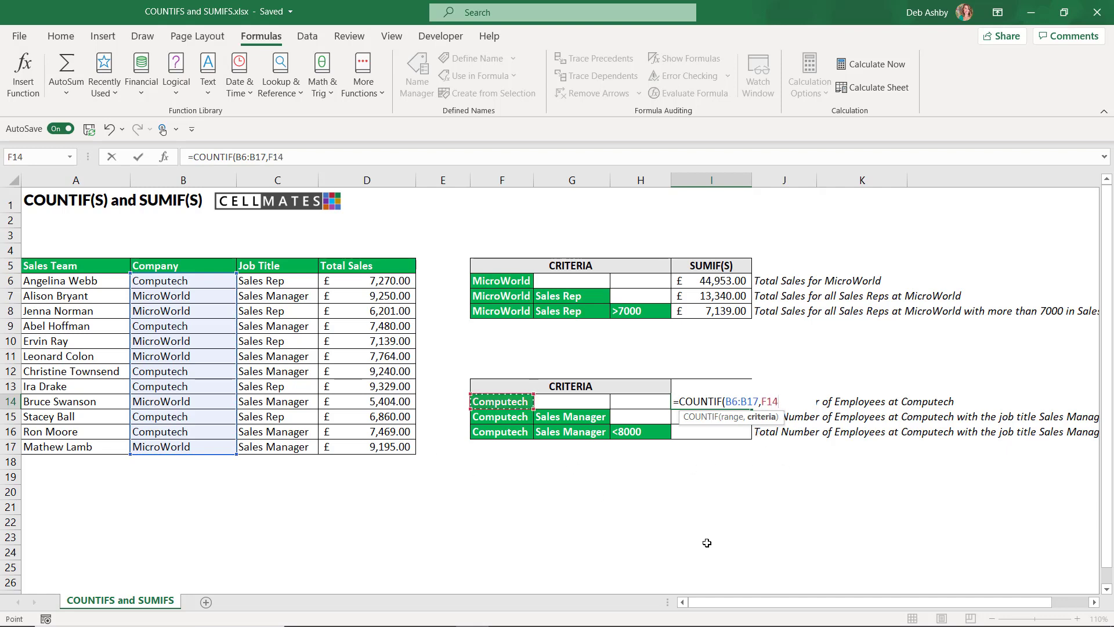
pyautogui.write(')')
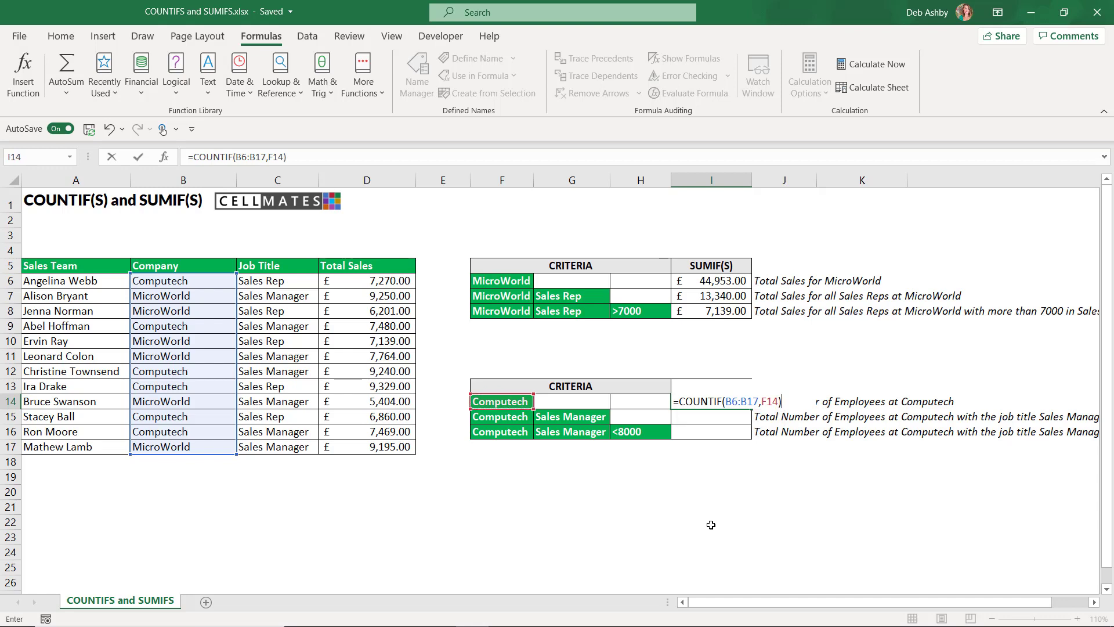
pyautogui.press('Return')
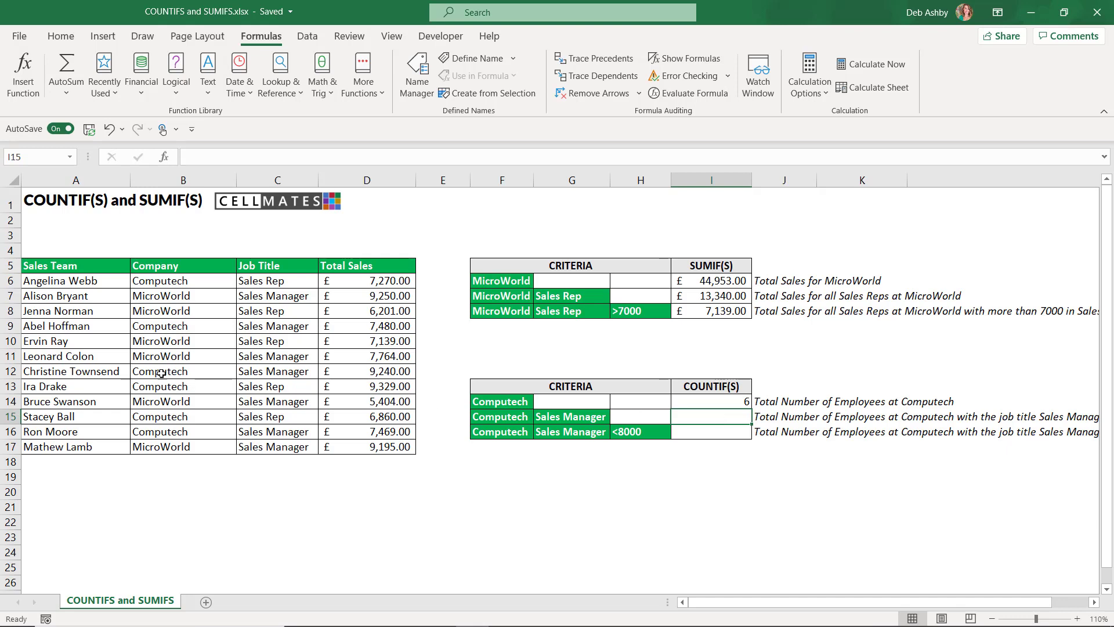
# Examine the Sales Team, Company, Job Title and Total Sales columns one by one, each with its header, as candidates for named ranges.
pyautogui.moveTo(88, 267); pyautogui.dragTo(113, 446)
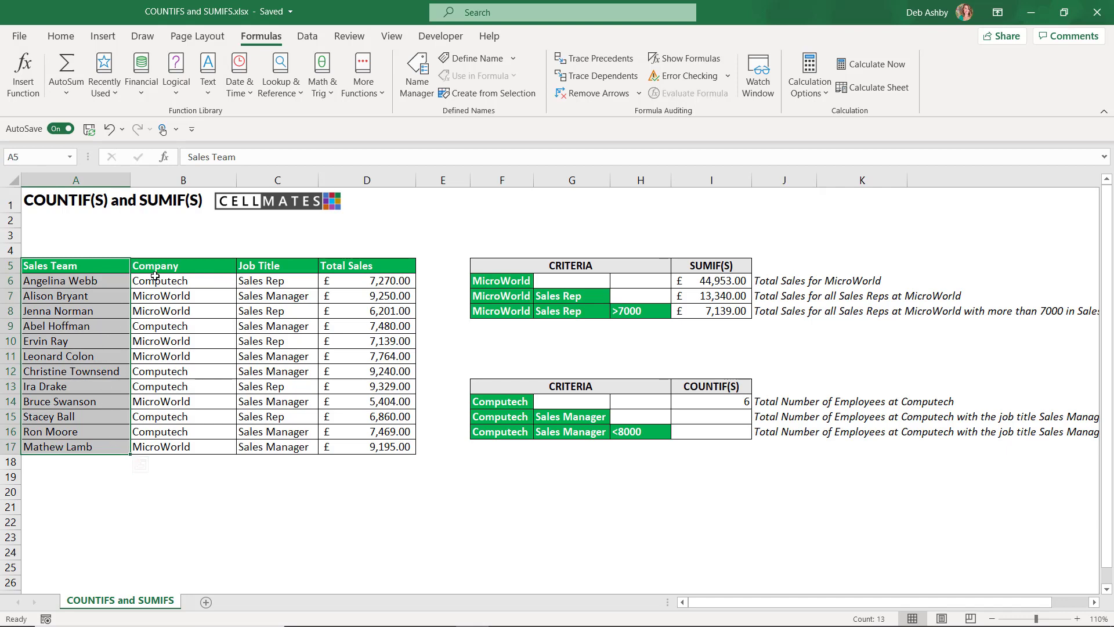
pyautogui.moveTo(156, 267); pyautogui.dragTo(167, 444)
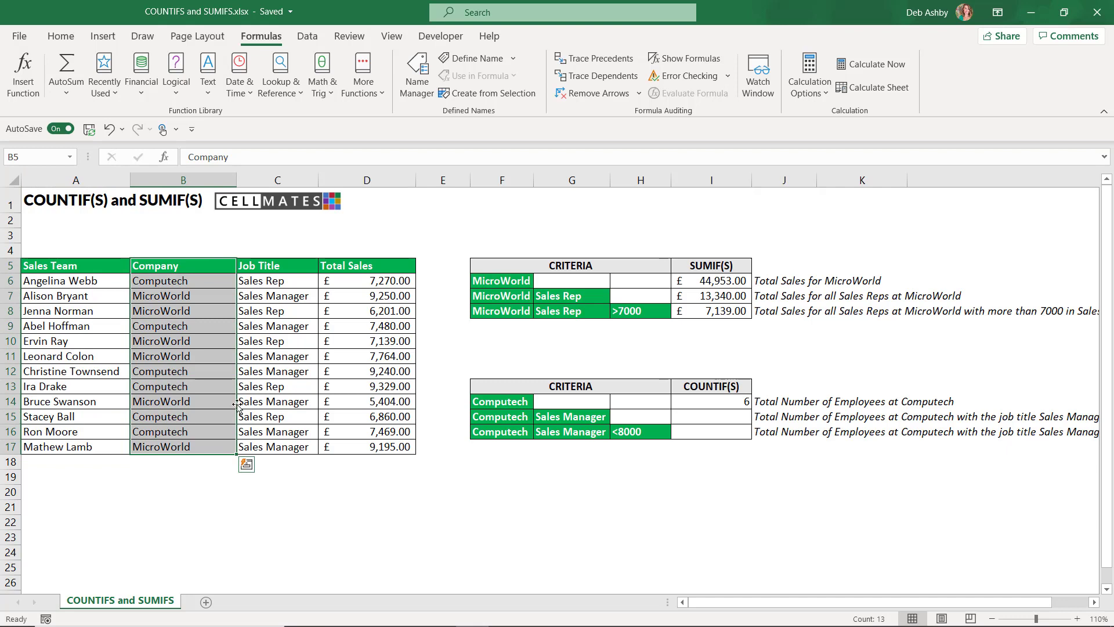
pyautogui.click(285, 288)
pyautogui.moveTo(264, 267); pyautogui.dragTo(278, 447)
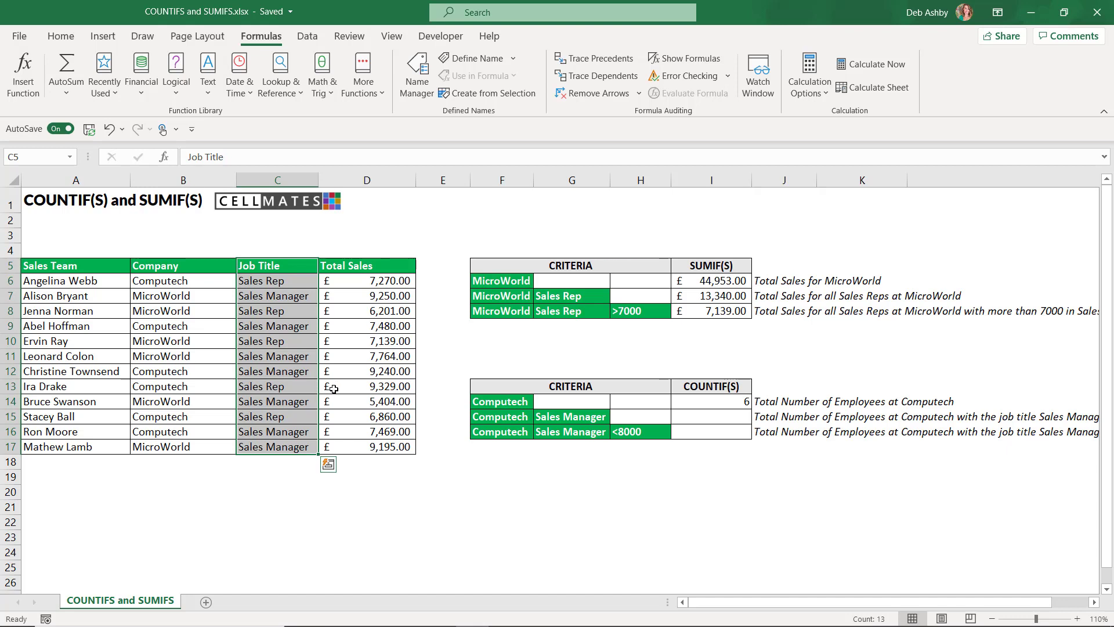
pyautogui.moveTo(359, 265); pyautogui.dragTo(358, 448)
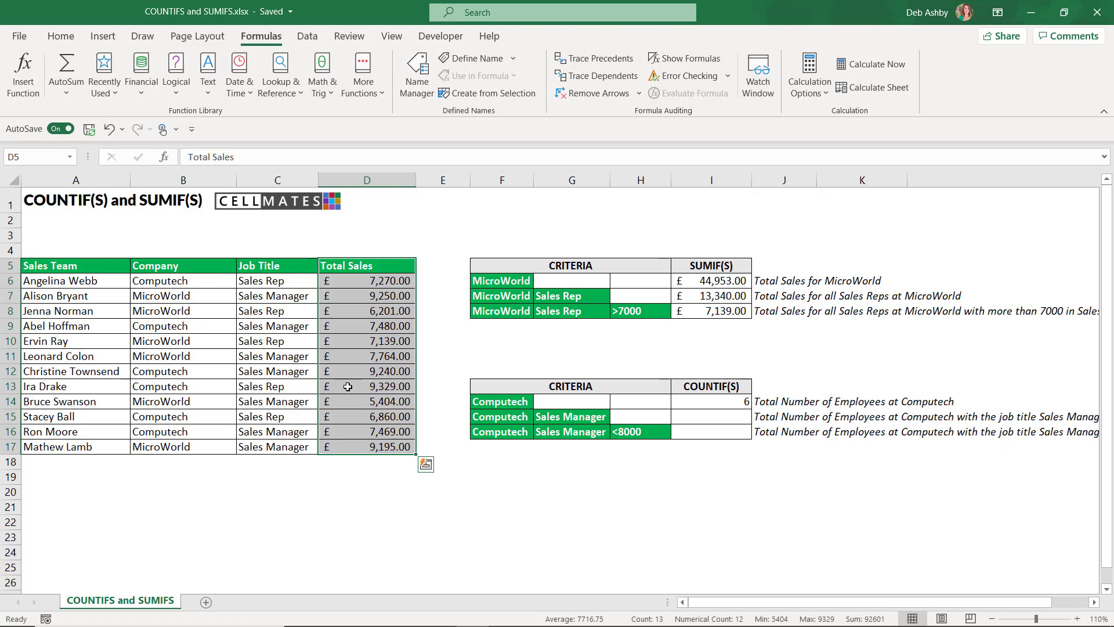
pyautogui.click(220, 356)
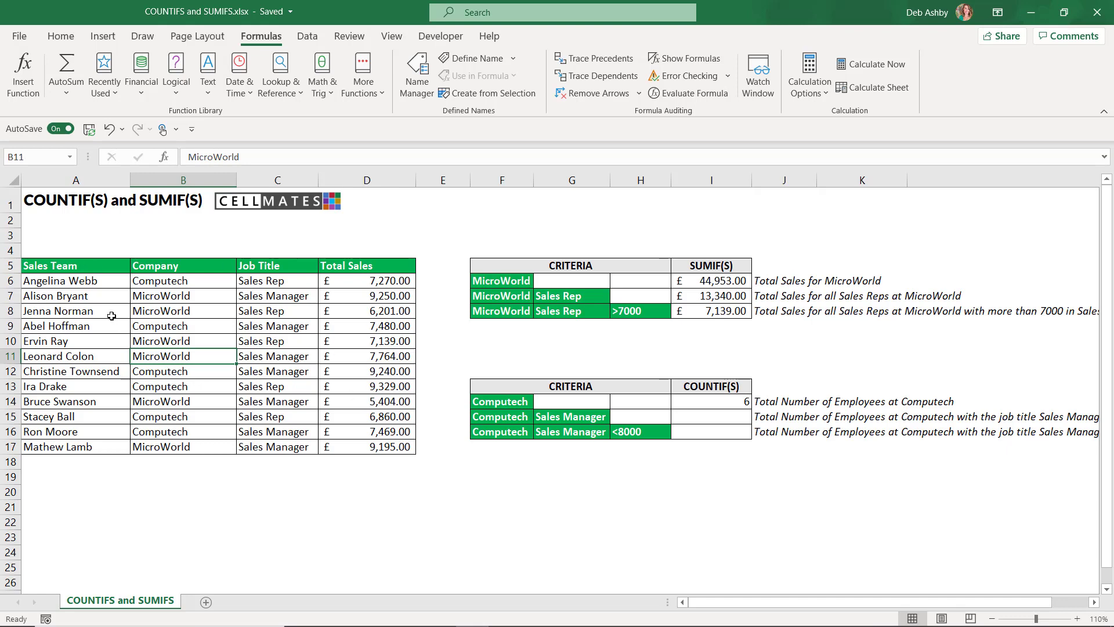
# Create named ranges for the sales table A5:D17 from its top row only, leaving the left column out.
pyautogui.moveTo(54, 270); pyautogui.dragTo(371, 448)
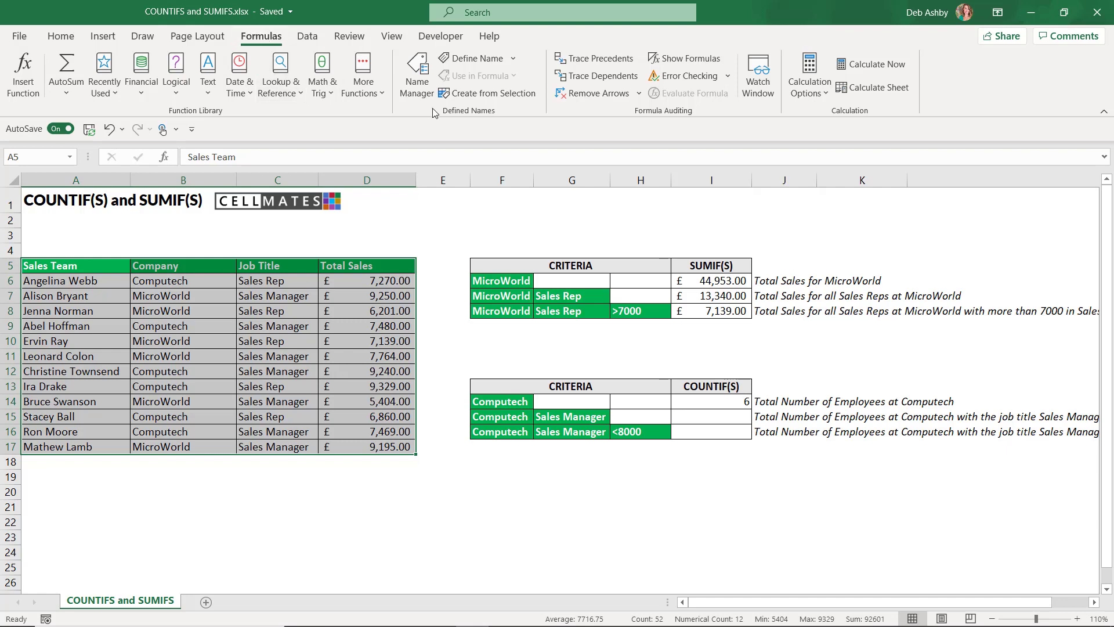
pyautogui.click(477, 94)
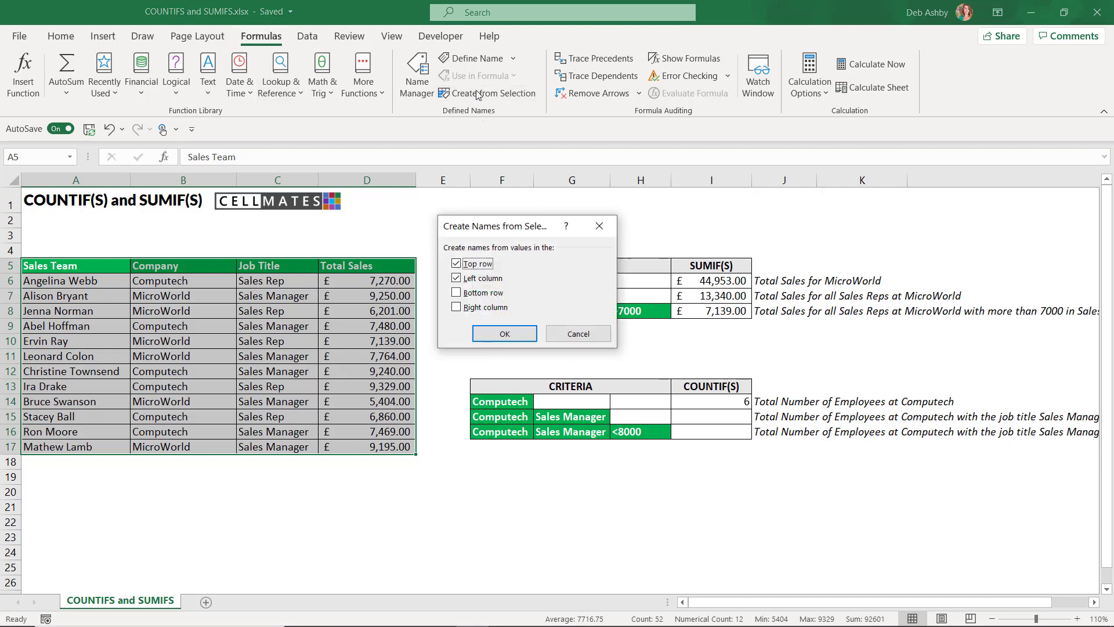
pyautogui.click(457, 278)
pyautogui.click(504, 333)
# Go to the Job_Title named range from the list of defined names to check which cells it covers.
pyautogui.click(451, 245)
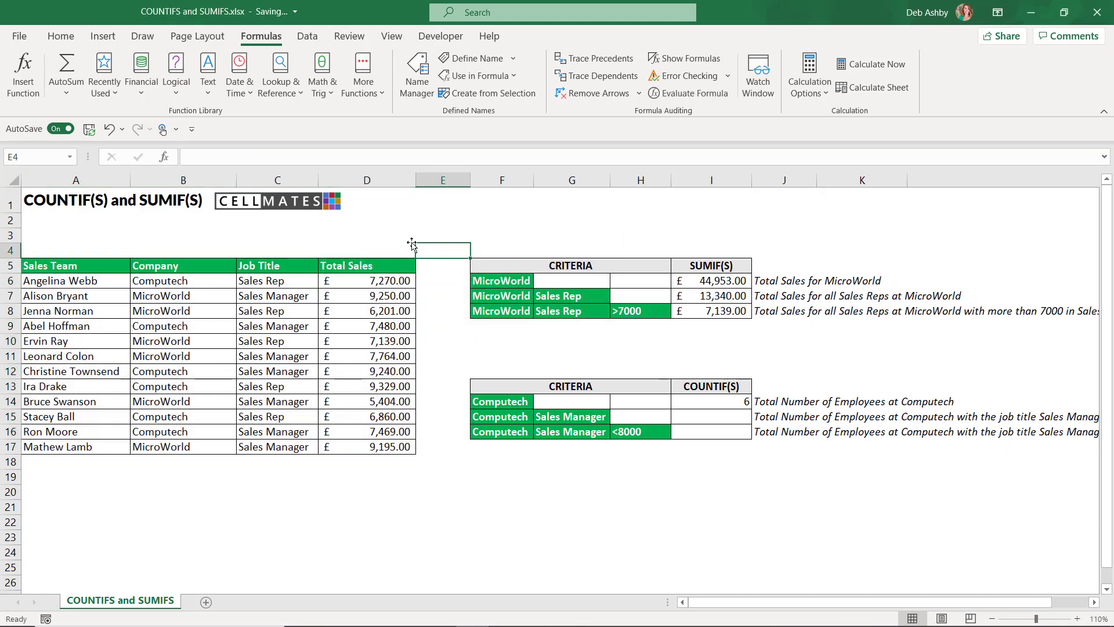
pyautogui.click(71, 159)
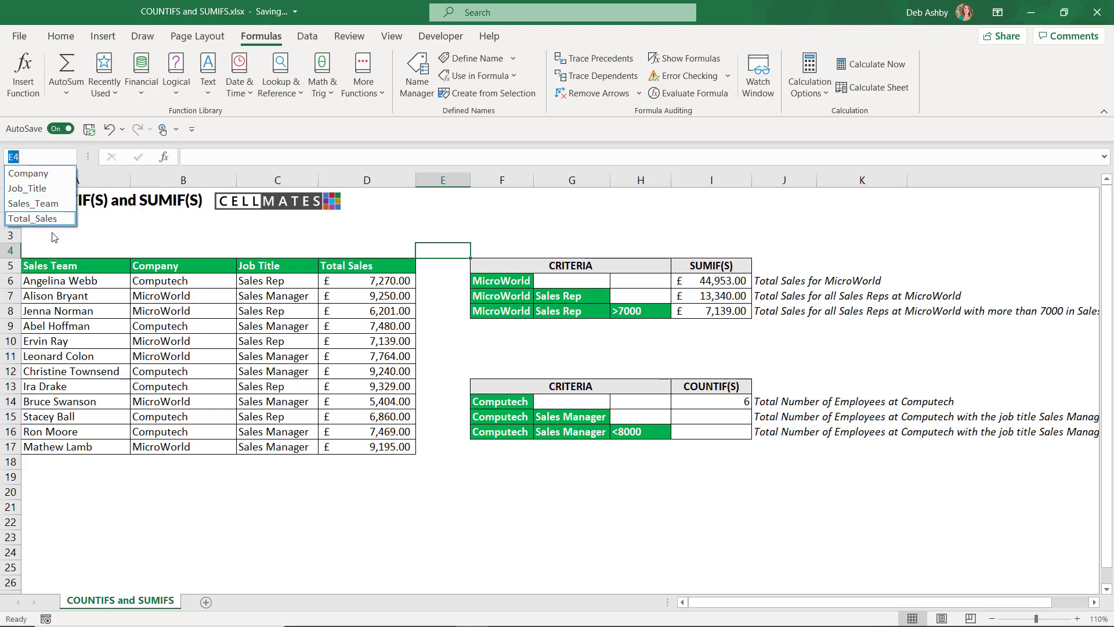
pyautogui.click(27, 188)
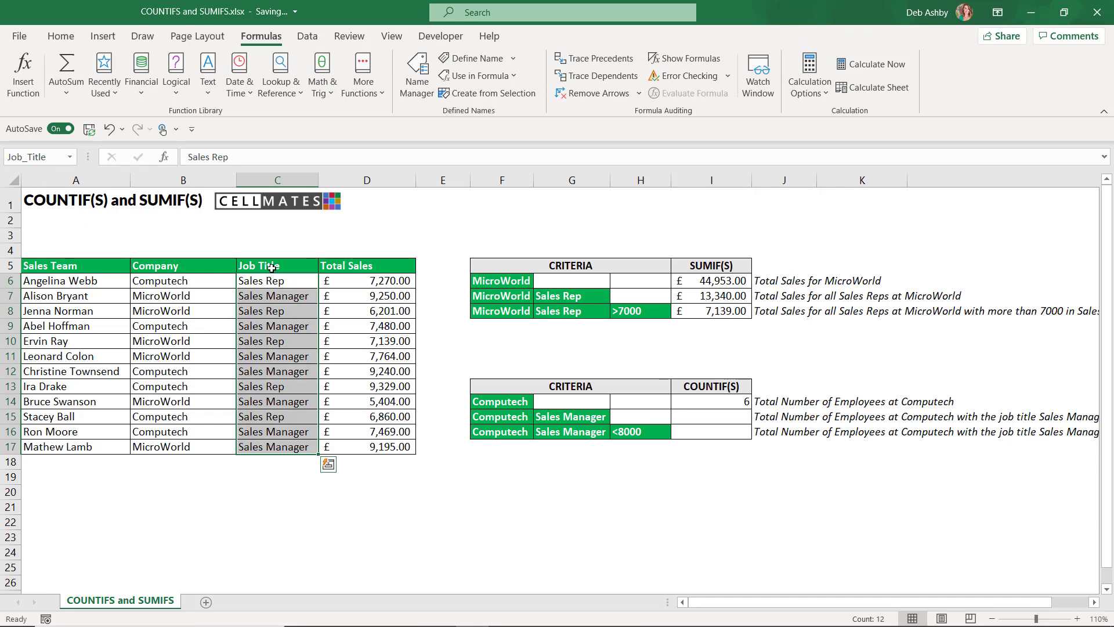
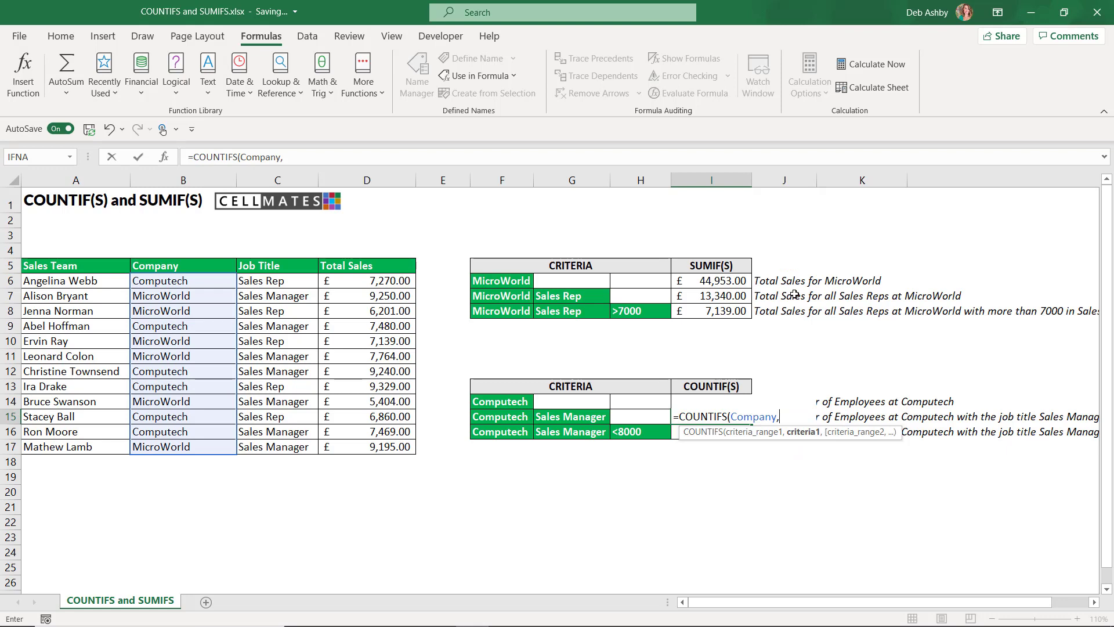
# Complete the COUNTIFS formula in I15 with F15 as the Company criterion and the Job_Title range matched to G15.
pyautogui.click(483, 422)
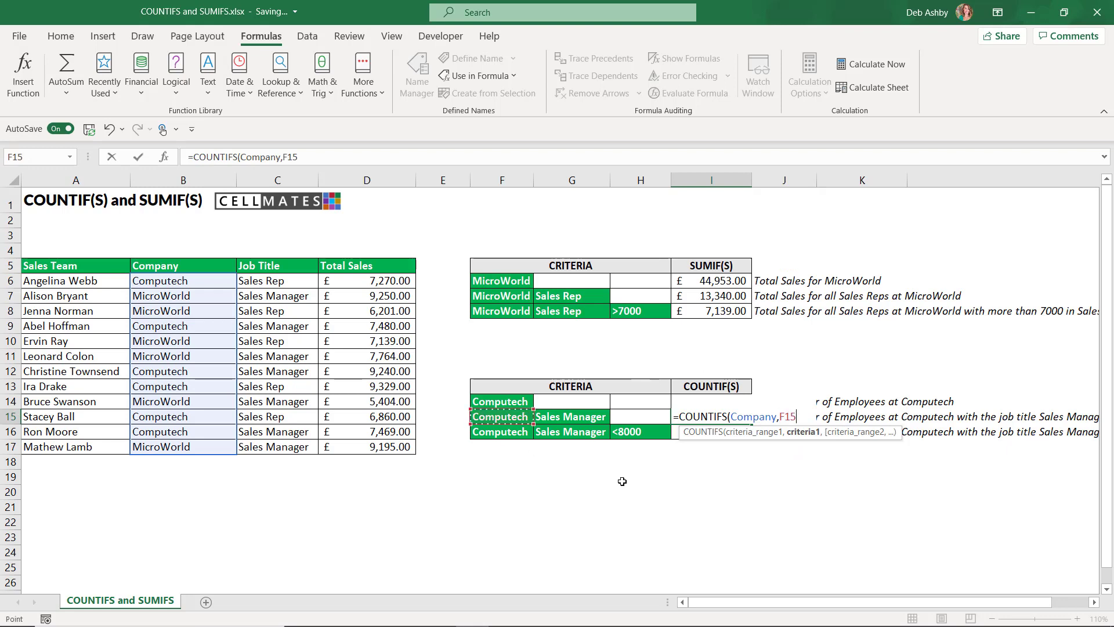
pyautogui.write(',')
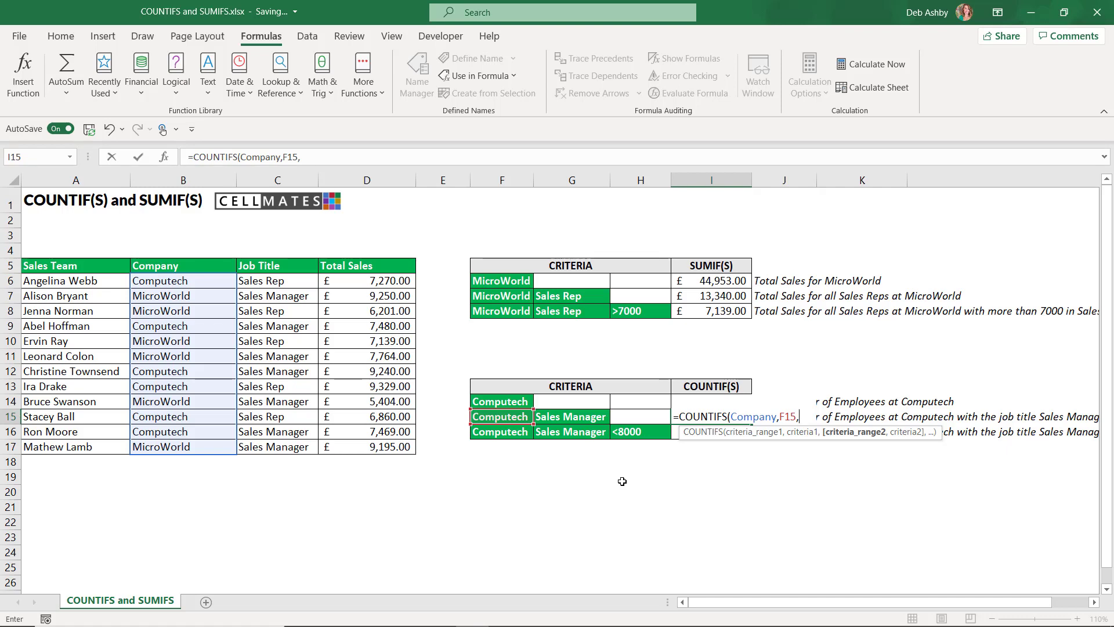
pyautogui.write('jo')
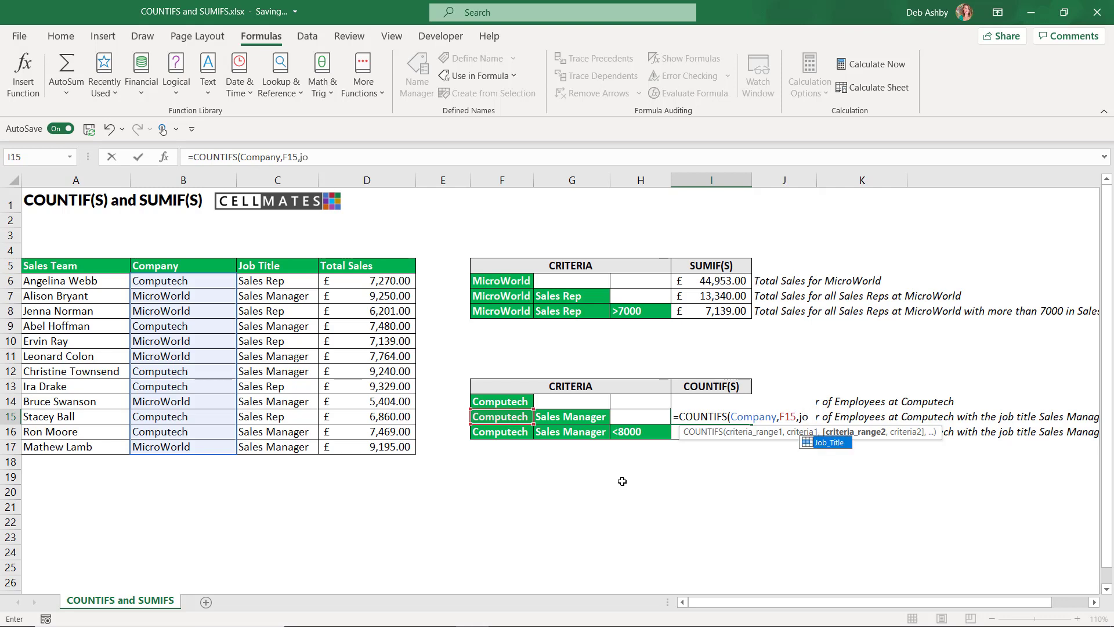
pyautogui.press('Tab')
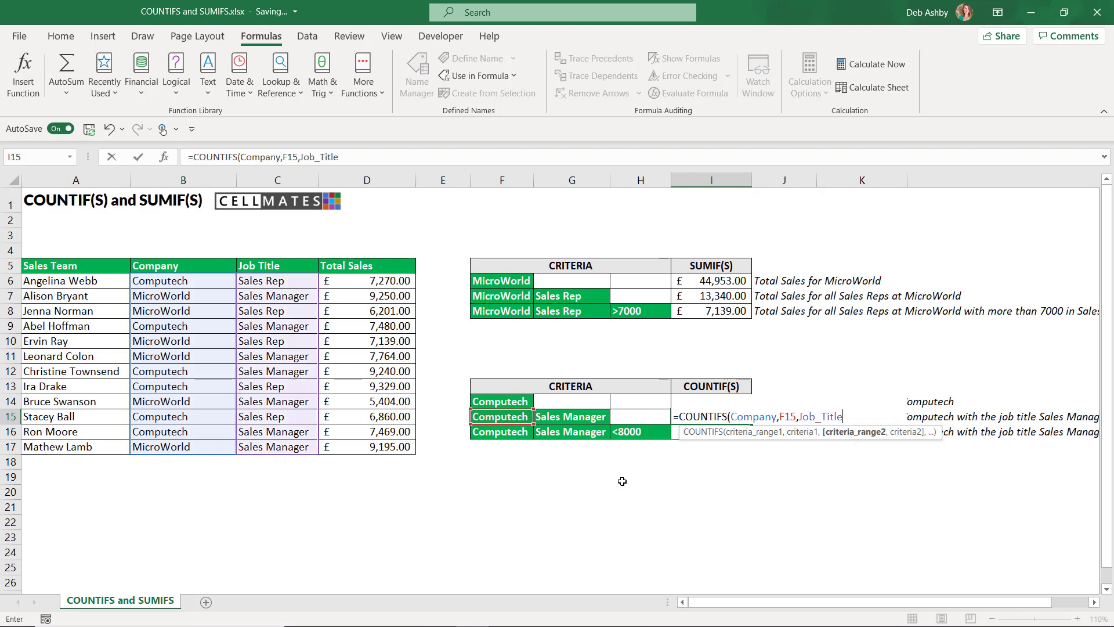
pyautogui.write(',')
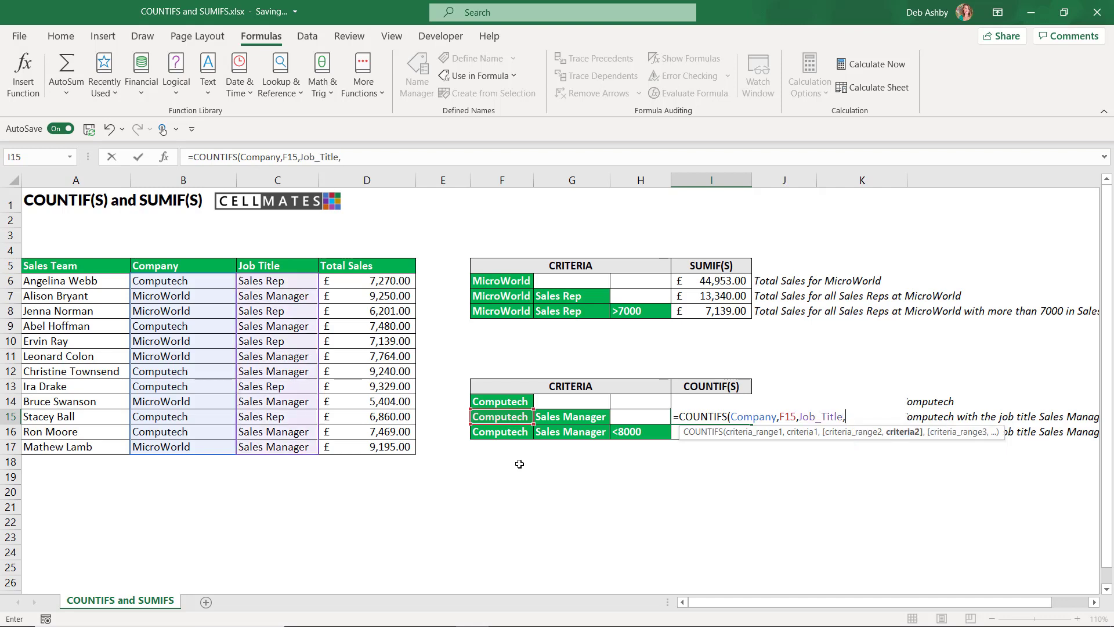
pyautogui.click(571, 417)
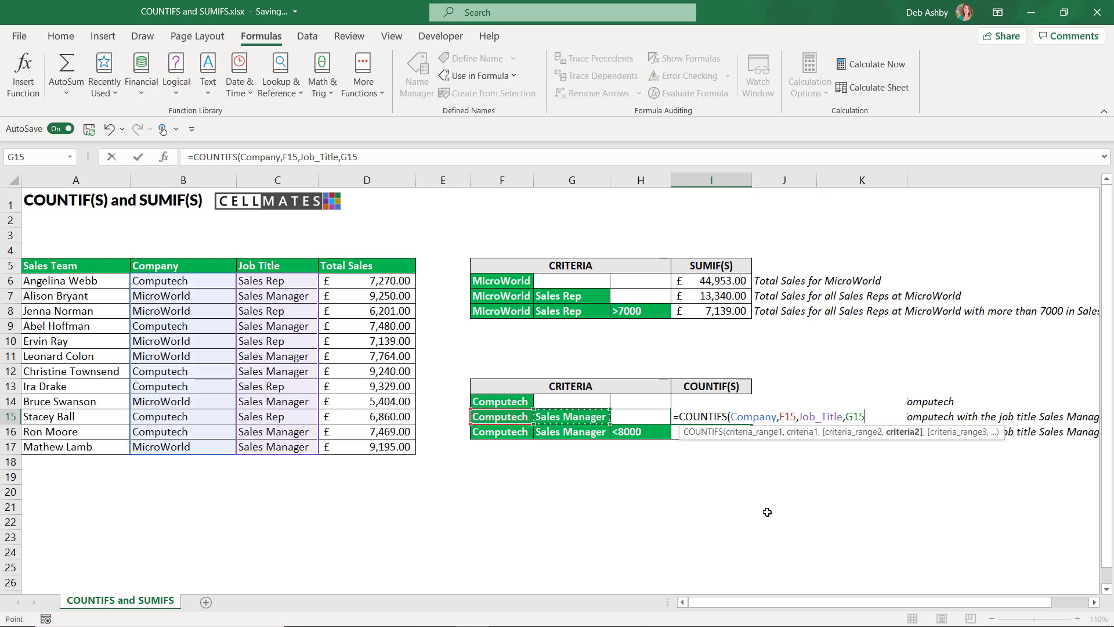
pyautogui.write(')')
pyautogui.press('Return')
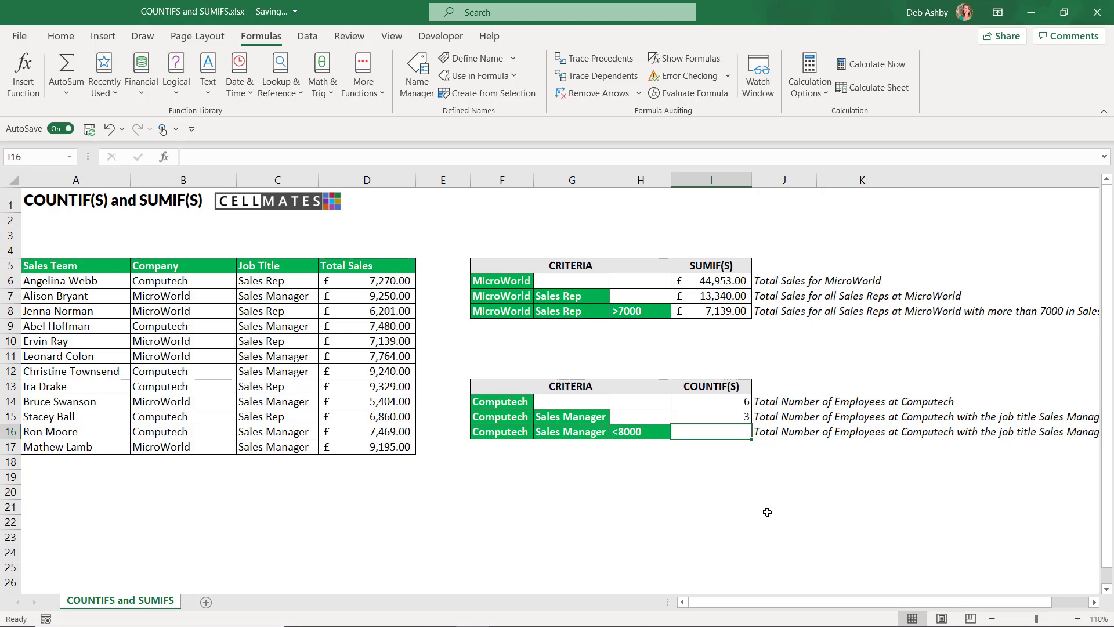
# Start a COUNTIFS formula in I16 for the Computech Sales Manager row with the sales limit.
pyautogui.click(715, 417)
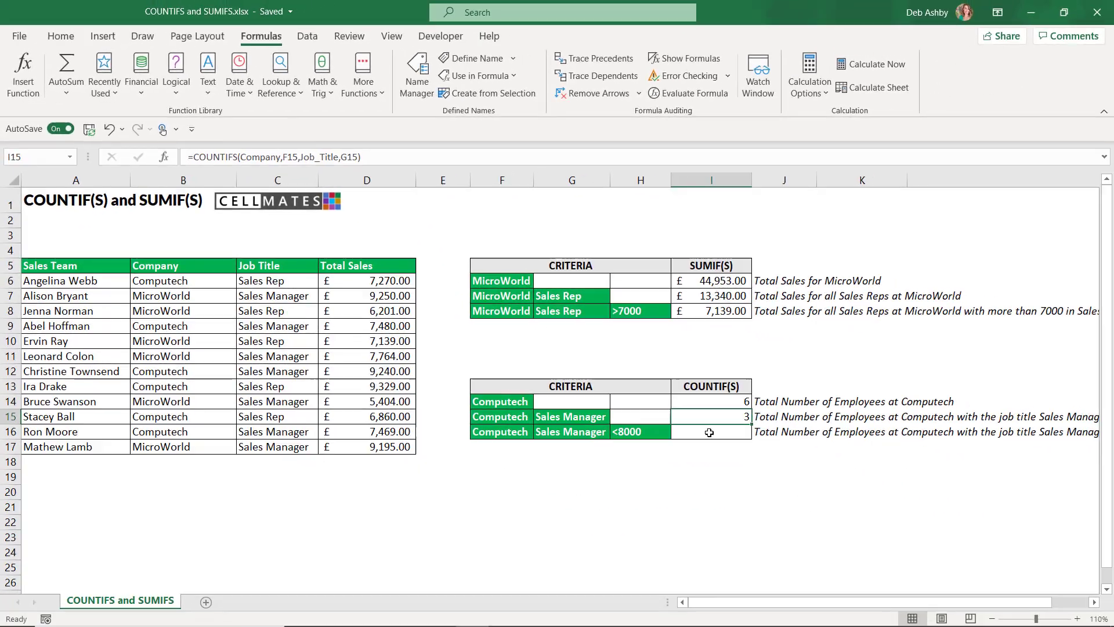
pyautogui.press('Down')
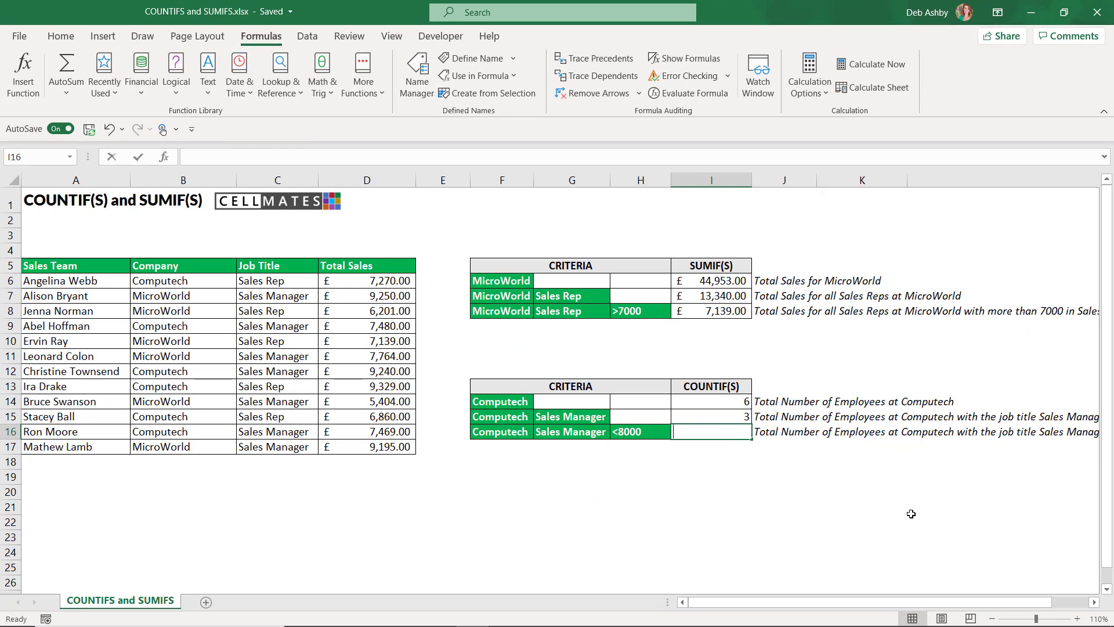
pyautogui.write('=COUNTIFS(')
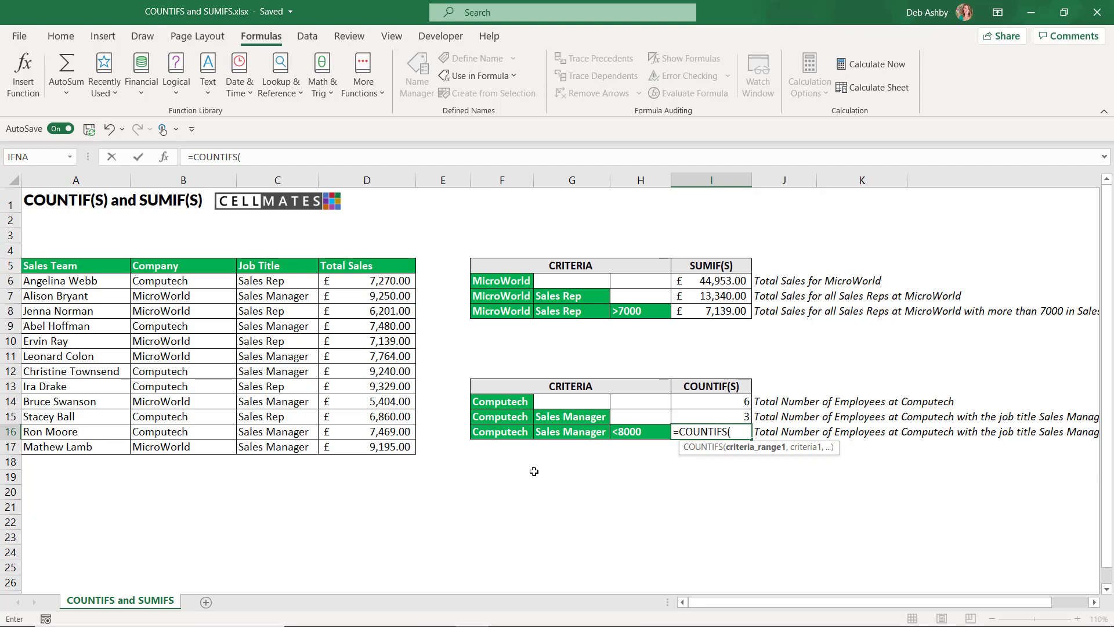
pyautogui.write('Compa')
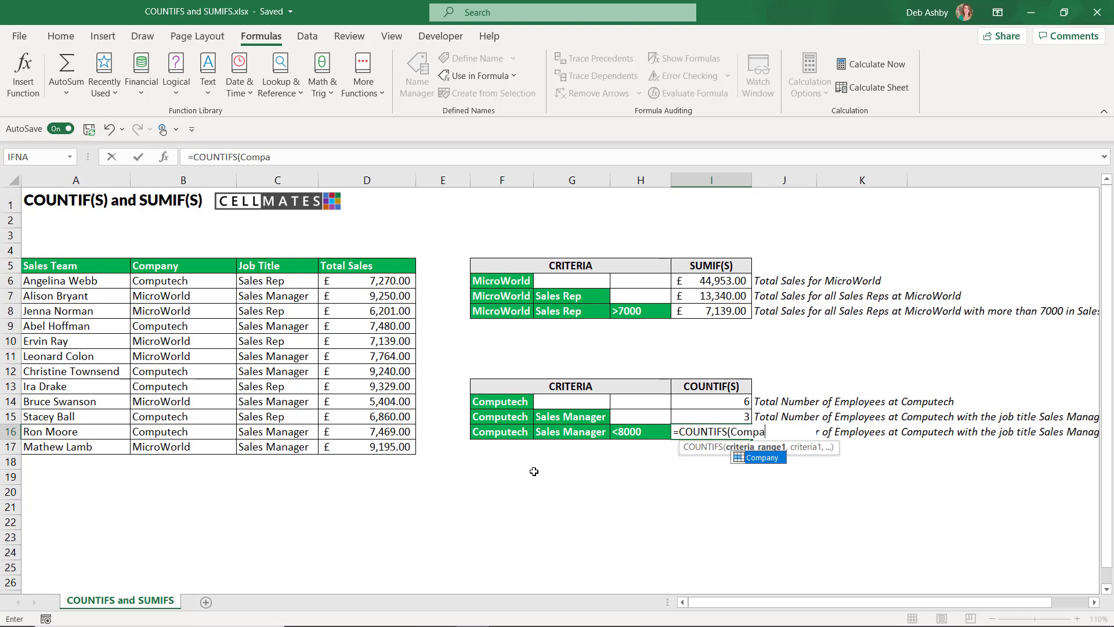
pyautogui.press('BackSpace')
pyautogui.press('BackSpace')
pyautogui.press('BackSpace')
pyautogui.press('BackSpace')
pyautogui.press('BackSpace')
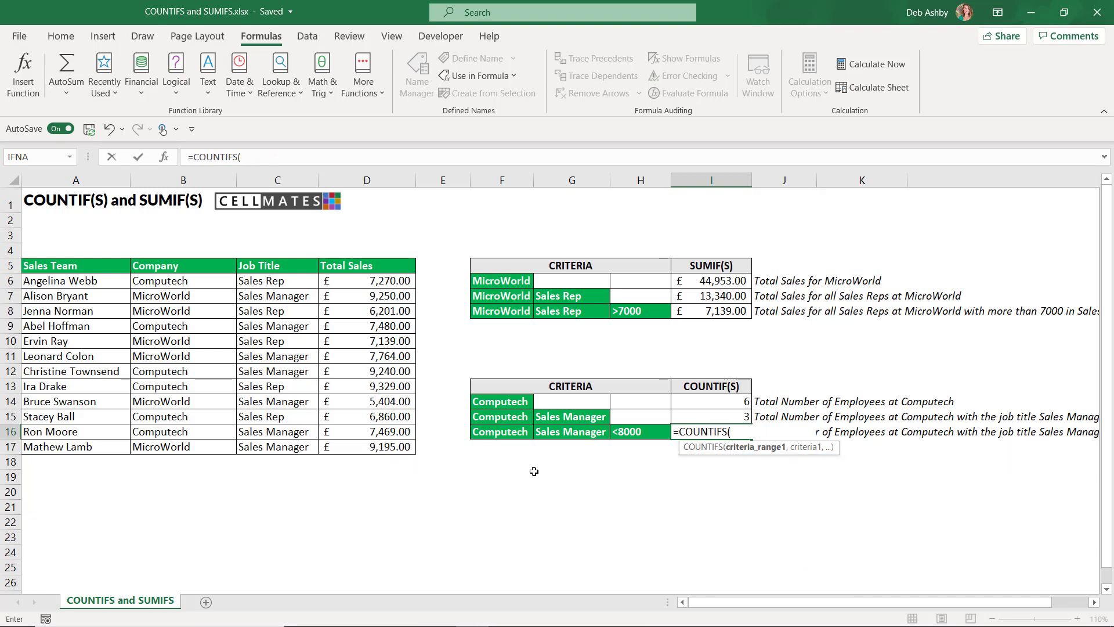
# Insert the named range Company as the first criteria range in I16's formula, with F16 as its criterion.
pyautogui.press('F3')
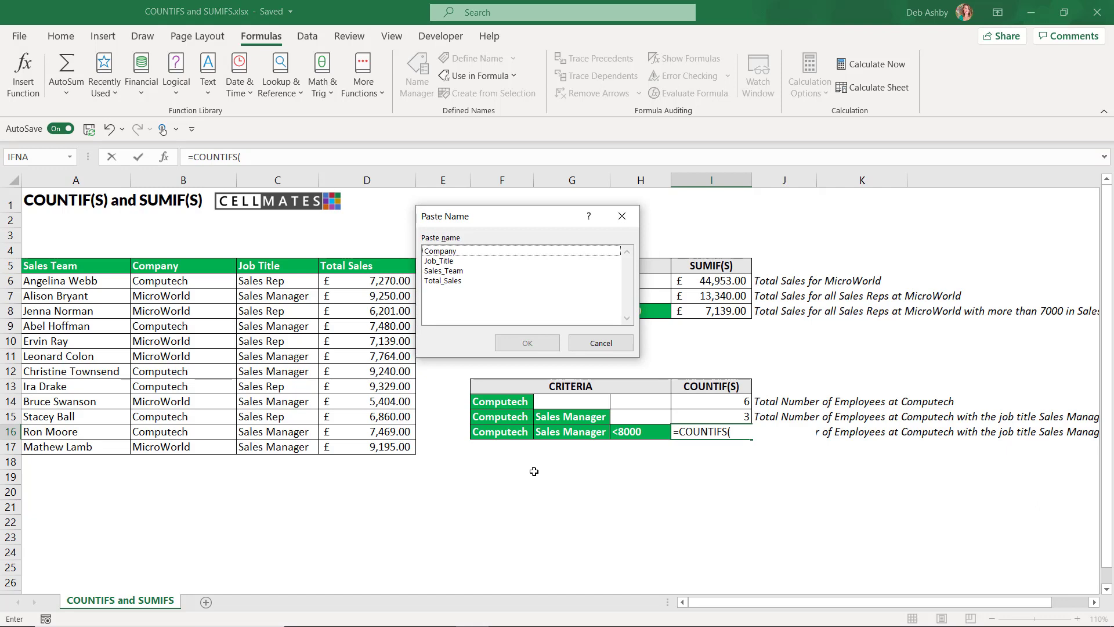
pyautogui.click(460, 253)
pyautogui.click(538, 341)
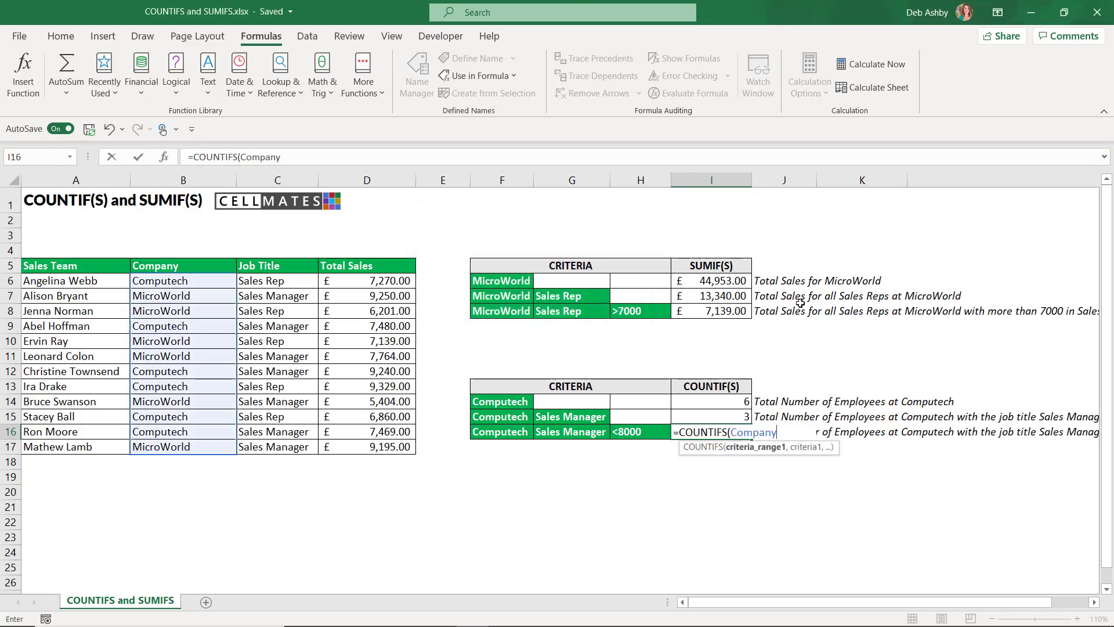
pyautogui.write(',')
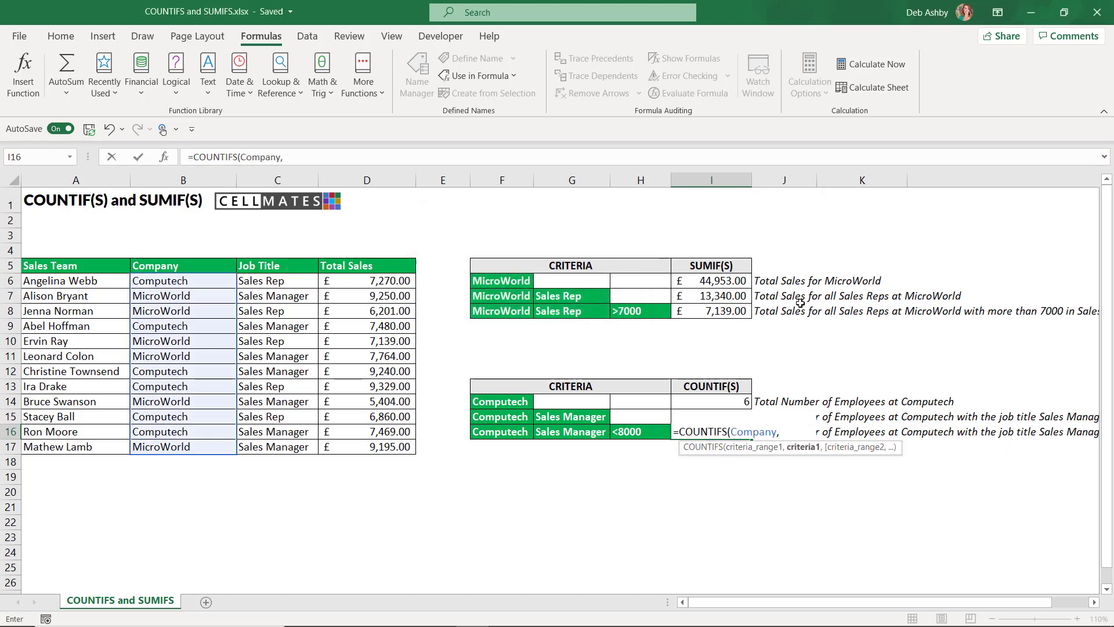
pyautogui.click(510, 432)
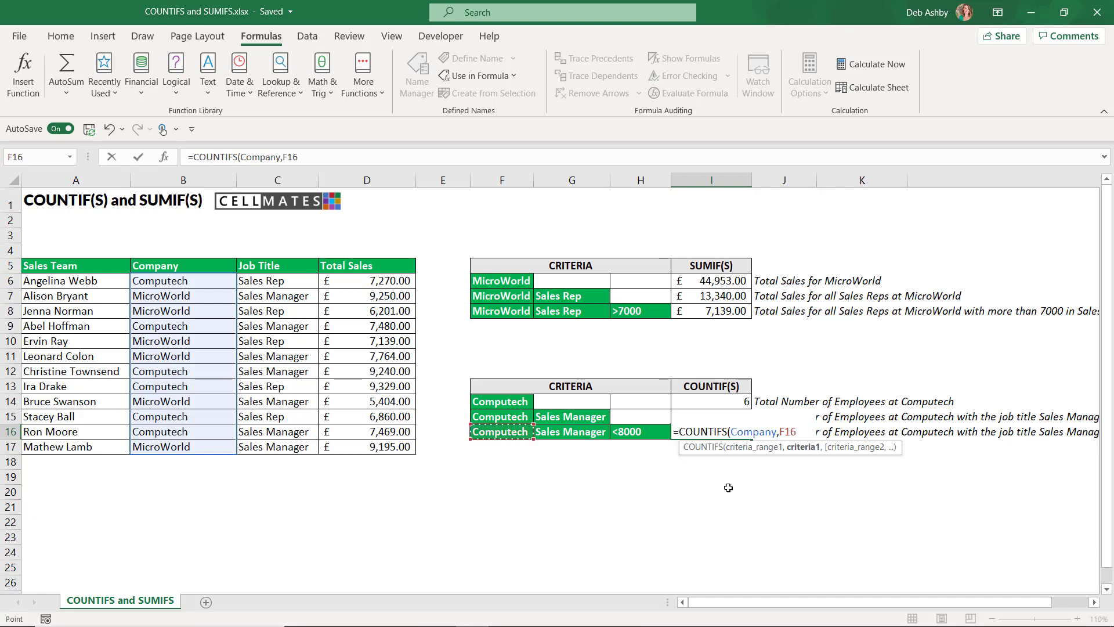
pyautogui.write(',')
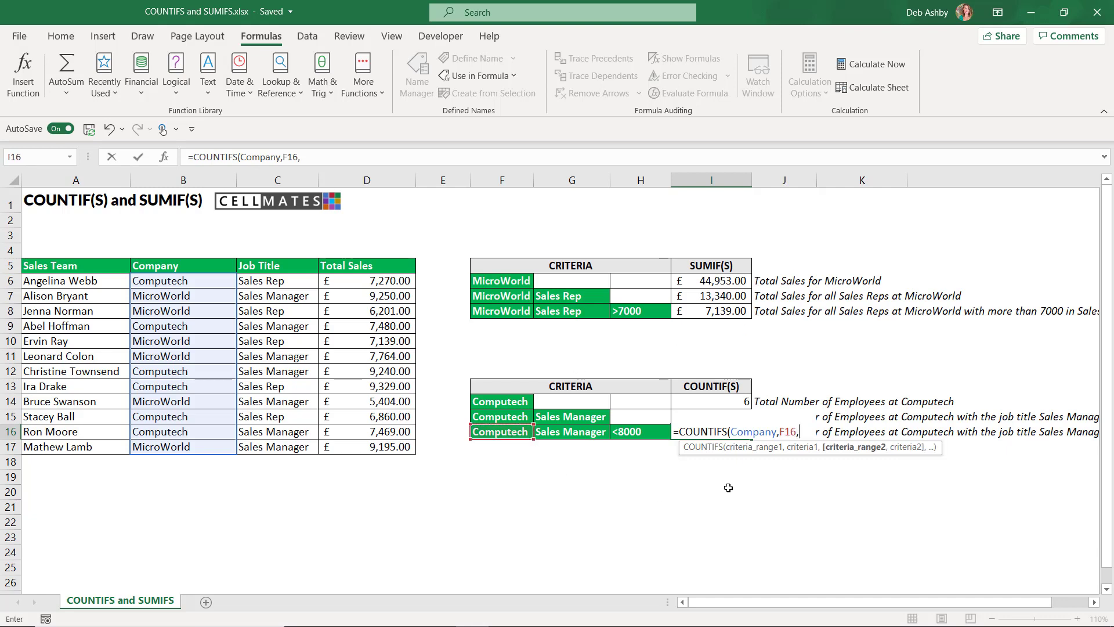
# Add the named range Job_Title as the second criteria range in I16's formula, with G16 as its criterion.
pyautogui.press('F3')
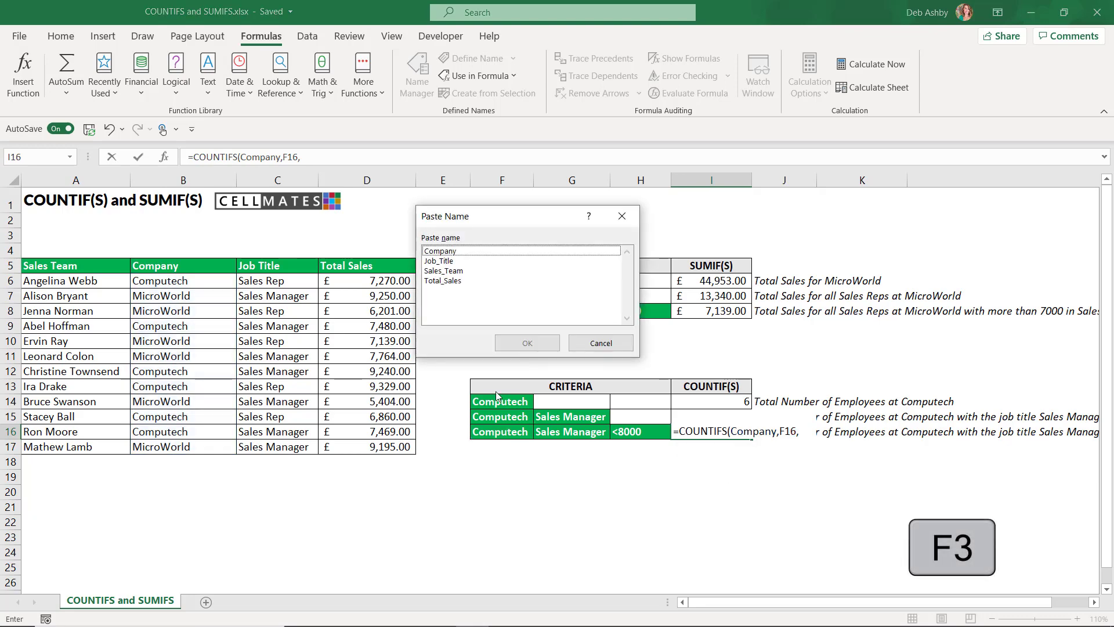
pyautogui.click(451, 261)
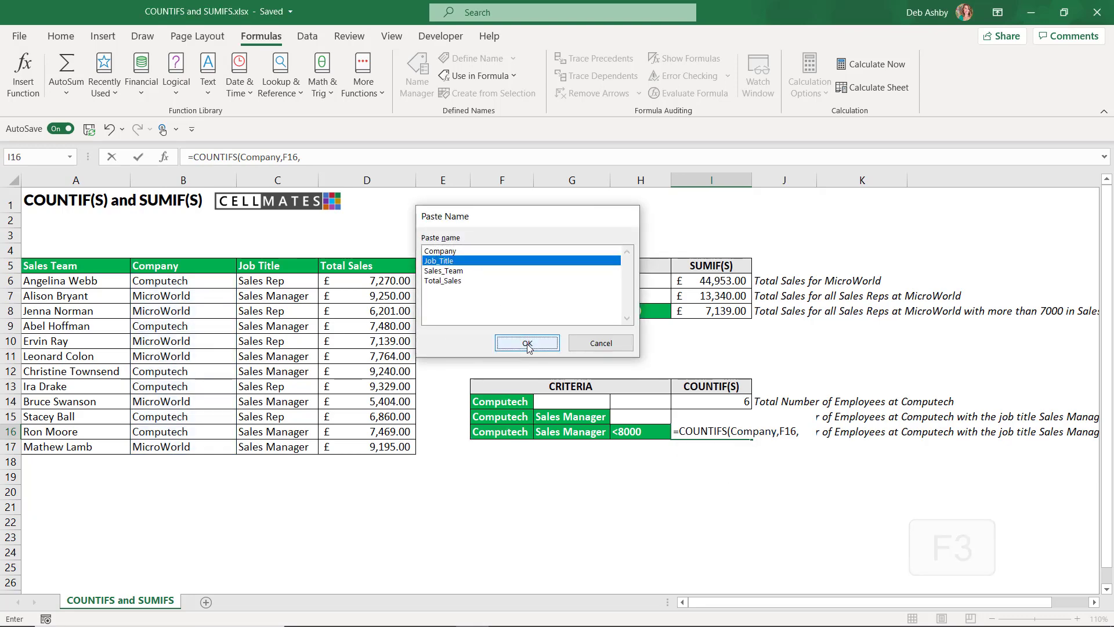
pyautogui.click(527, 343)
pyautogui.write(',')
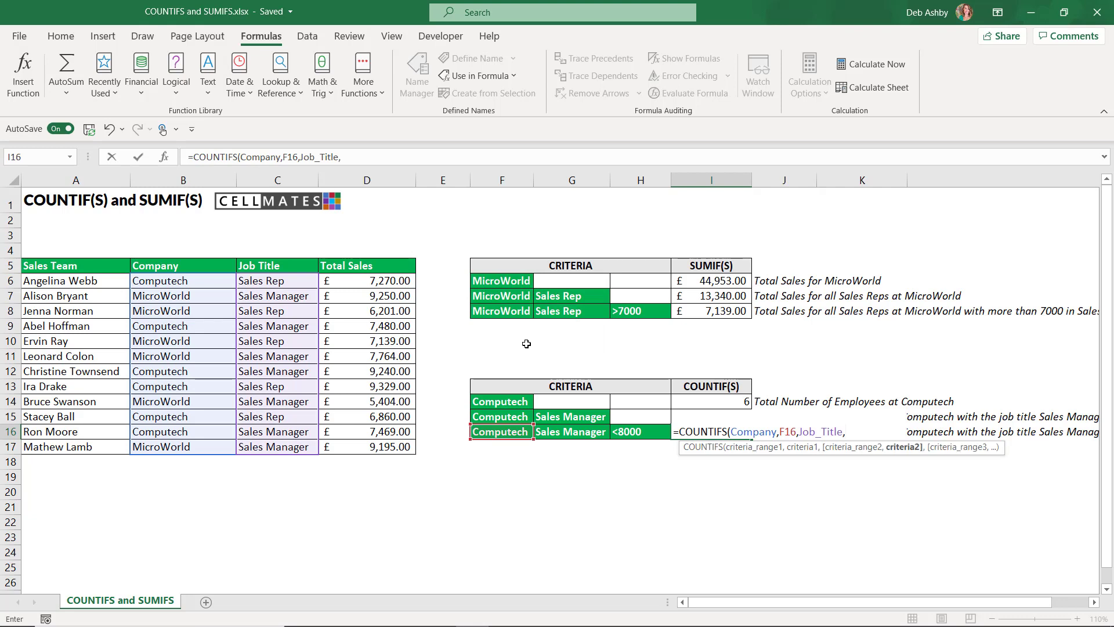
pyautogui.click(570, 435)
pyautogui.write(',')
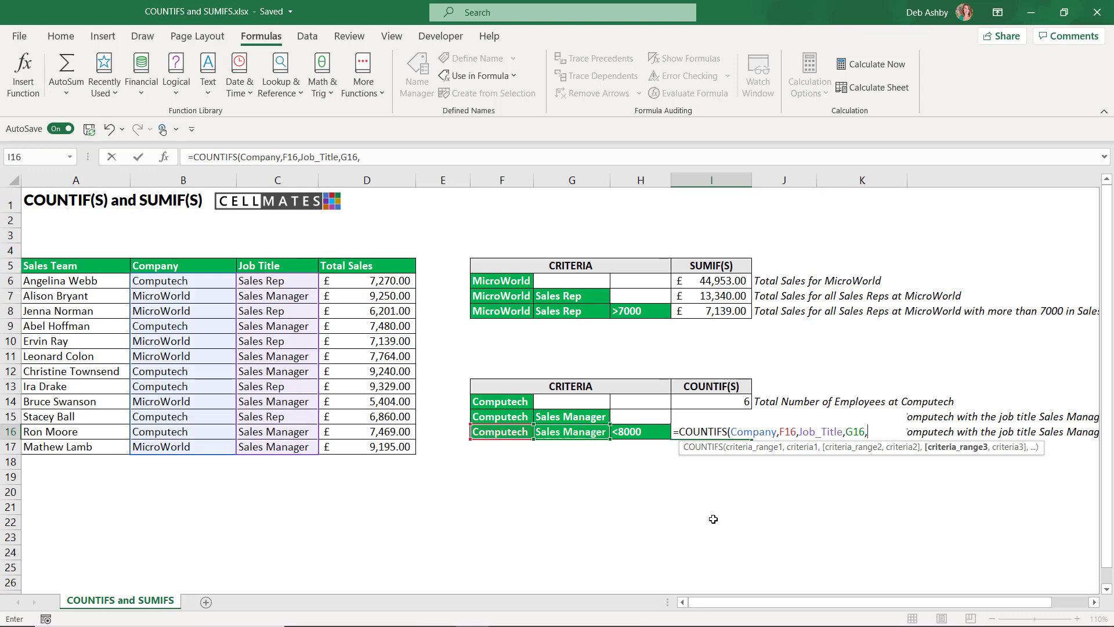
# Add the named range Total_Sales as the third criteria range in I16's formula.
pyautogui.press('F3')
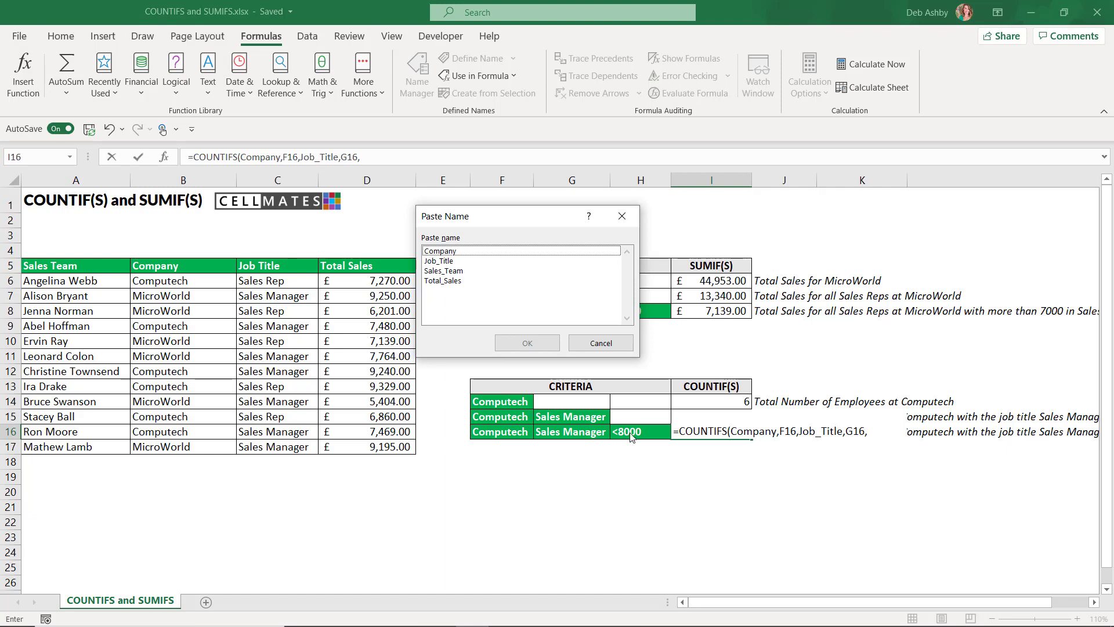
pyautogui.click(450, 282)
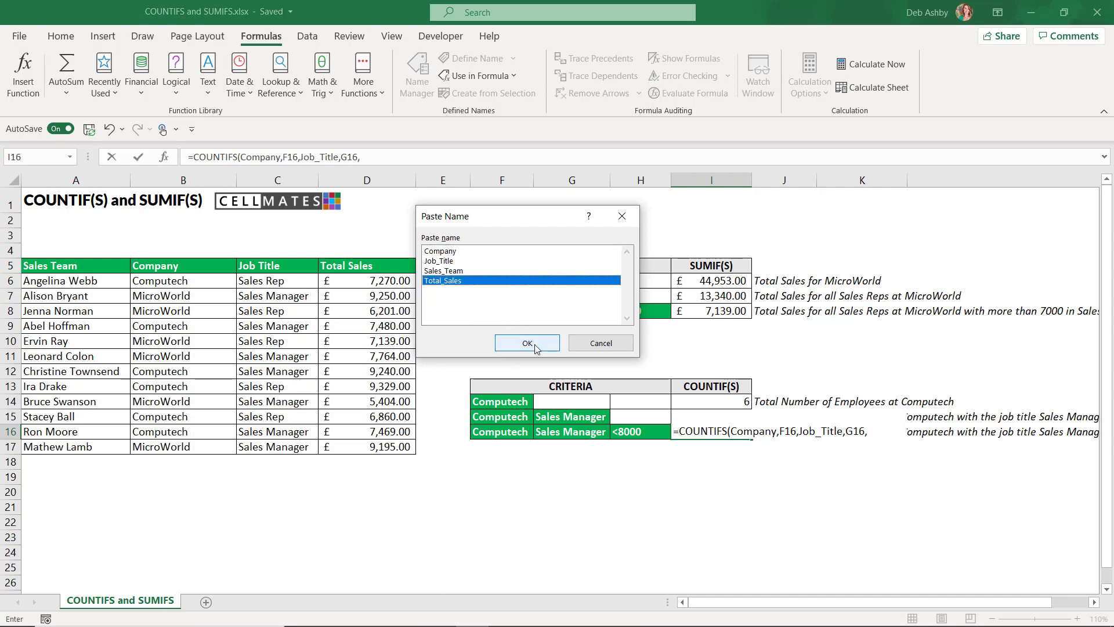
pyautogui.click(527, 343)
pyautogui.write(',')
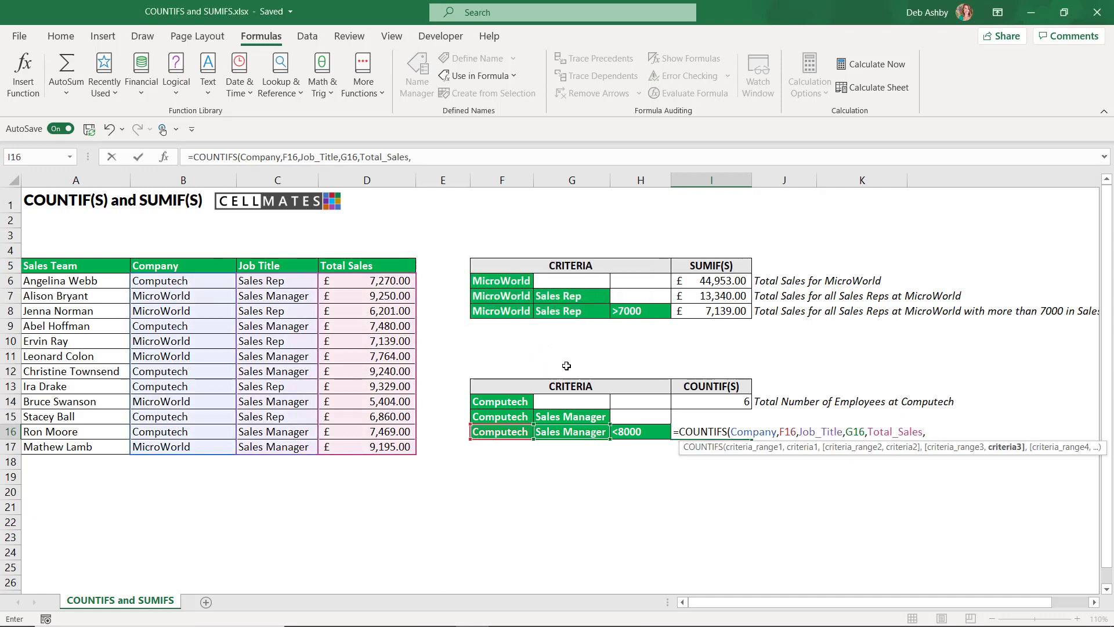
pyautogui.click(628, 430)
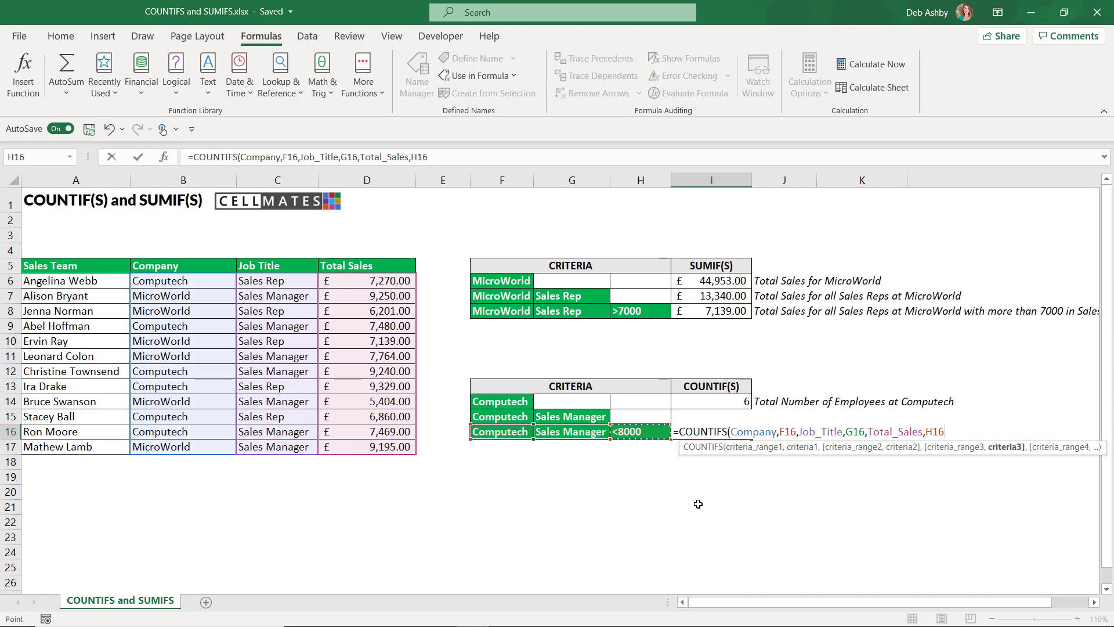
pyautogui.press('BackSpace')
pyautogui.press('BackSpace')
pyautogui.press('BackSpace')
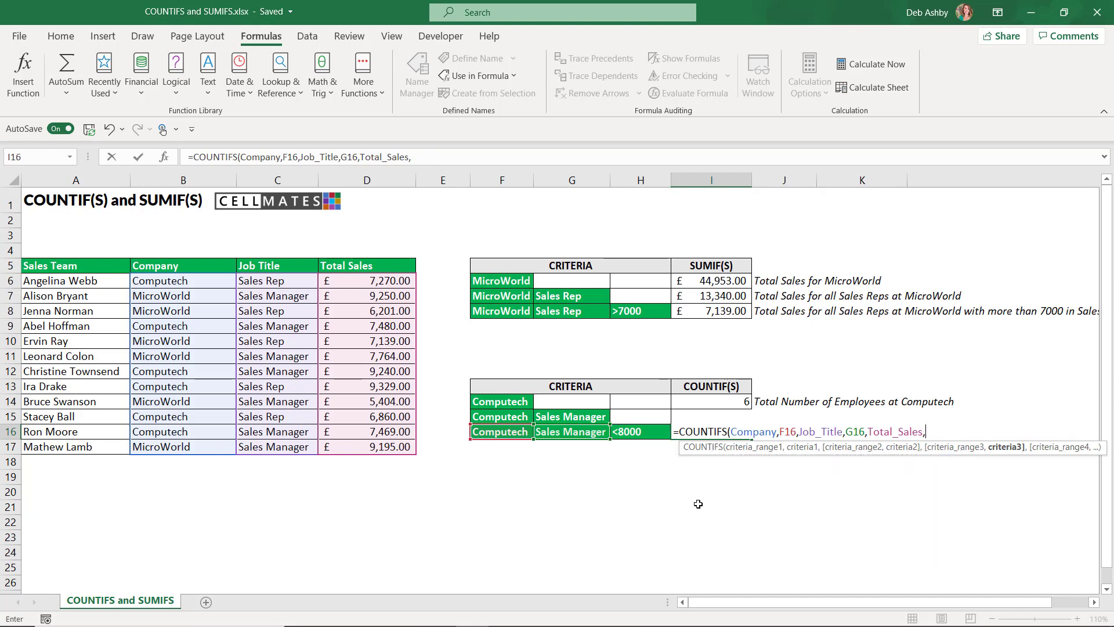
# Hard-code "<8000" as the third criterion and complete the COUNTIFS formula in I16.
pyautogui.write('"<8000")')
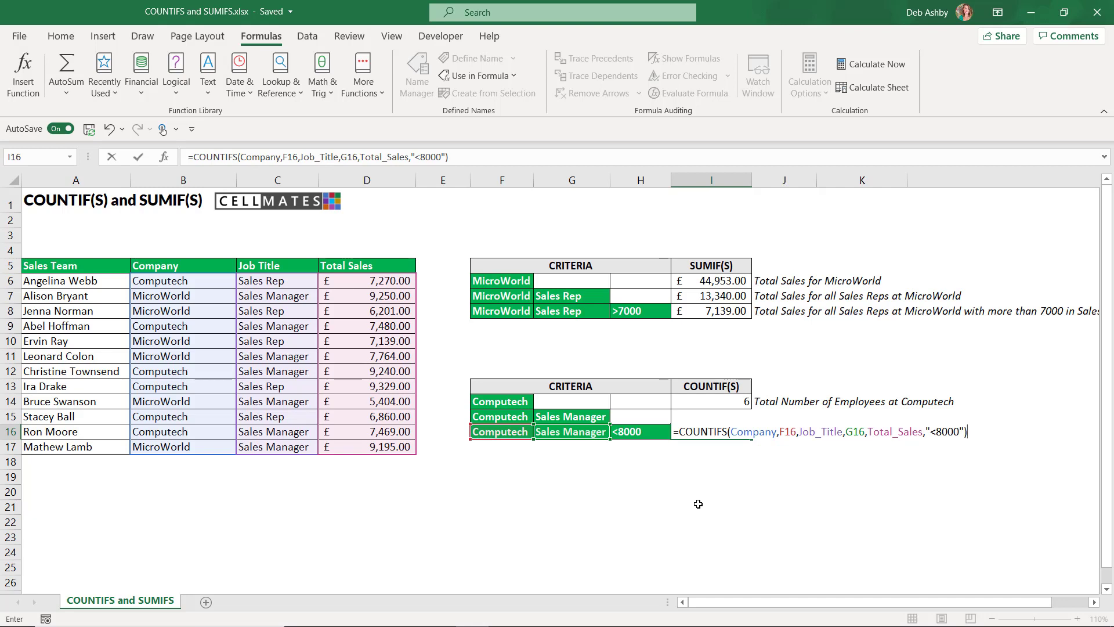
pyautogui.press('Return')
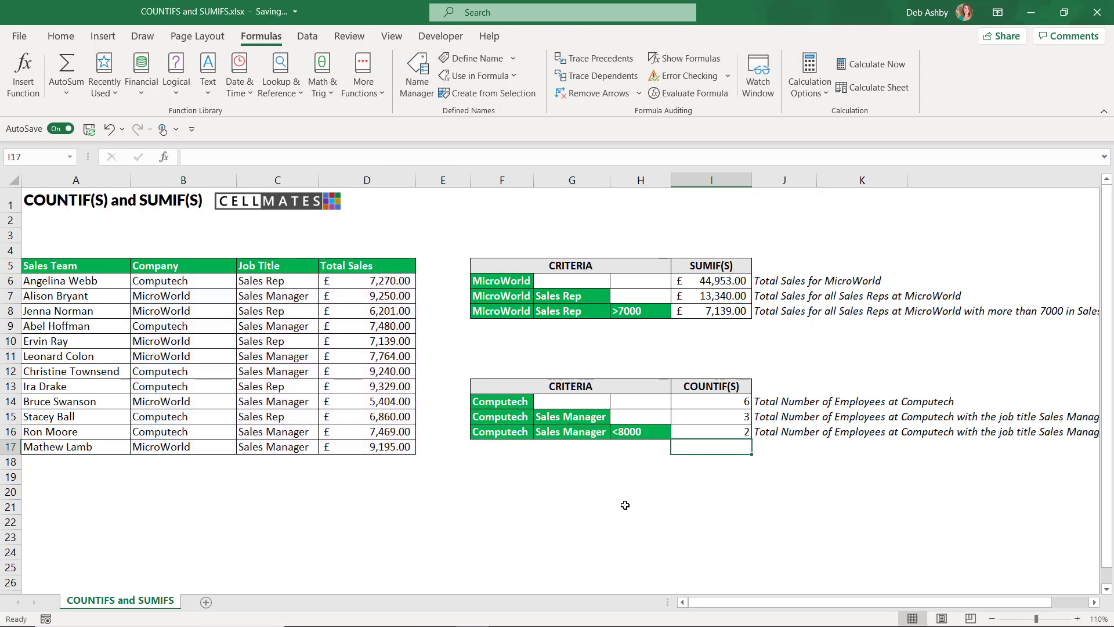
# Change the sales criterion in H16 to <9000.
pyautogui.click(640, 434)
pyautogui.press('BackSpace')
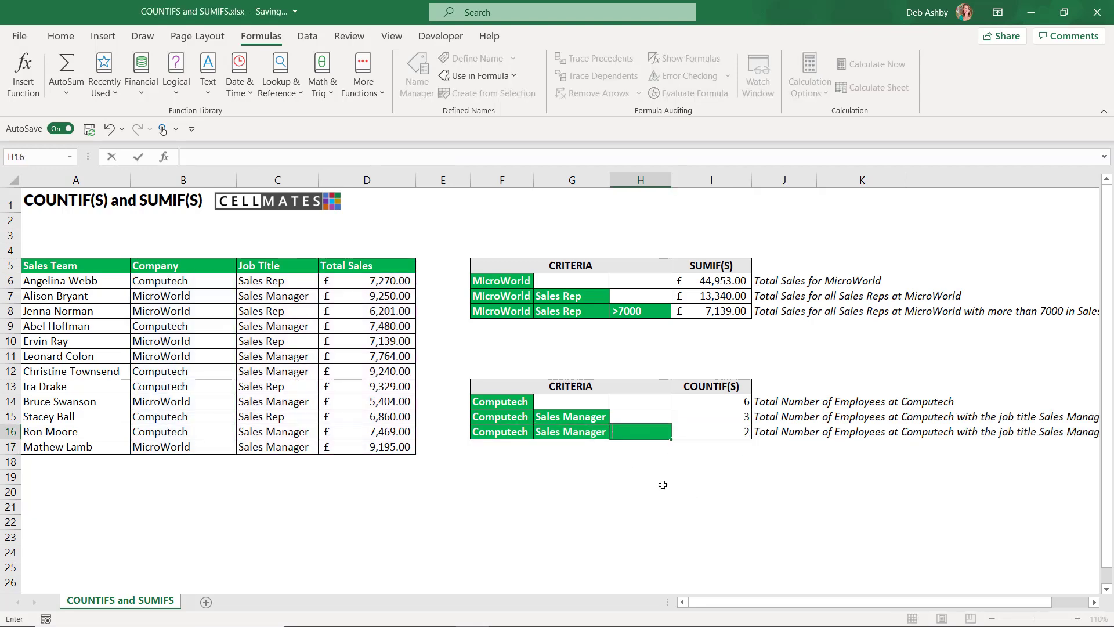
pyautogui.write('<9000')
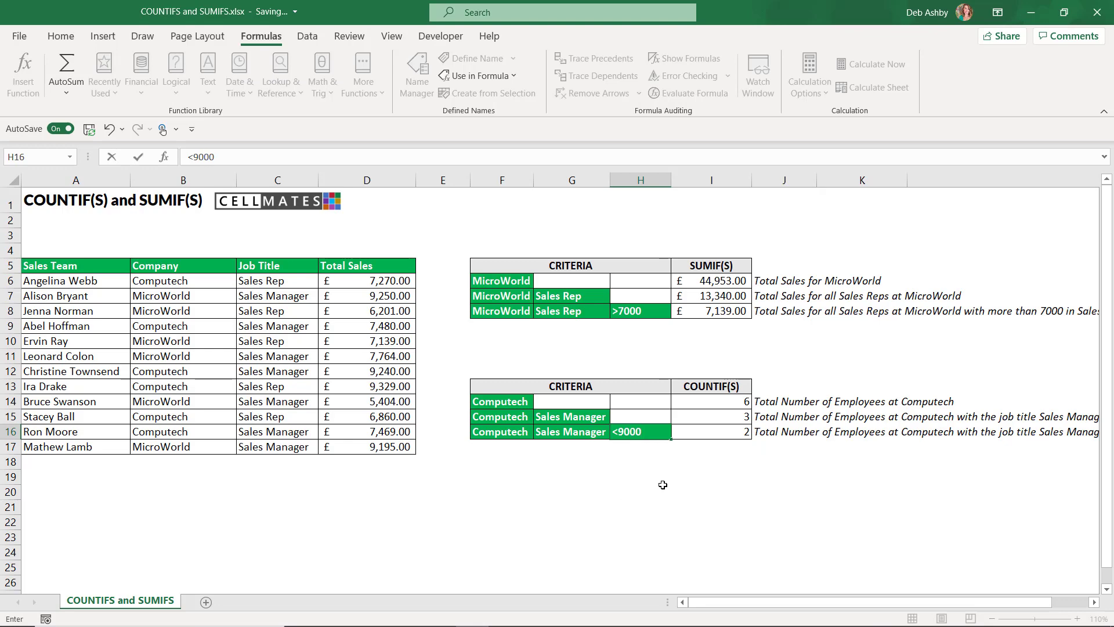
pyautogui.press('Return')
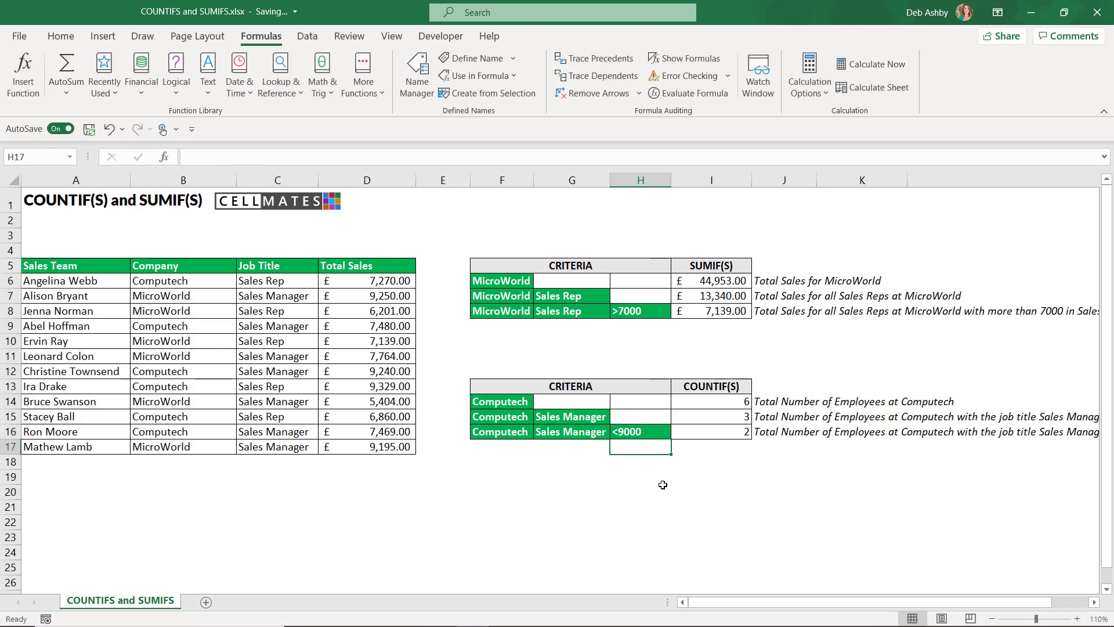
# Replace the hard-coded "<8000" criterion in I16's COUNTIFS formula with a reference to cell H16.
pyautogui.click(638, 430)
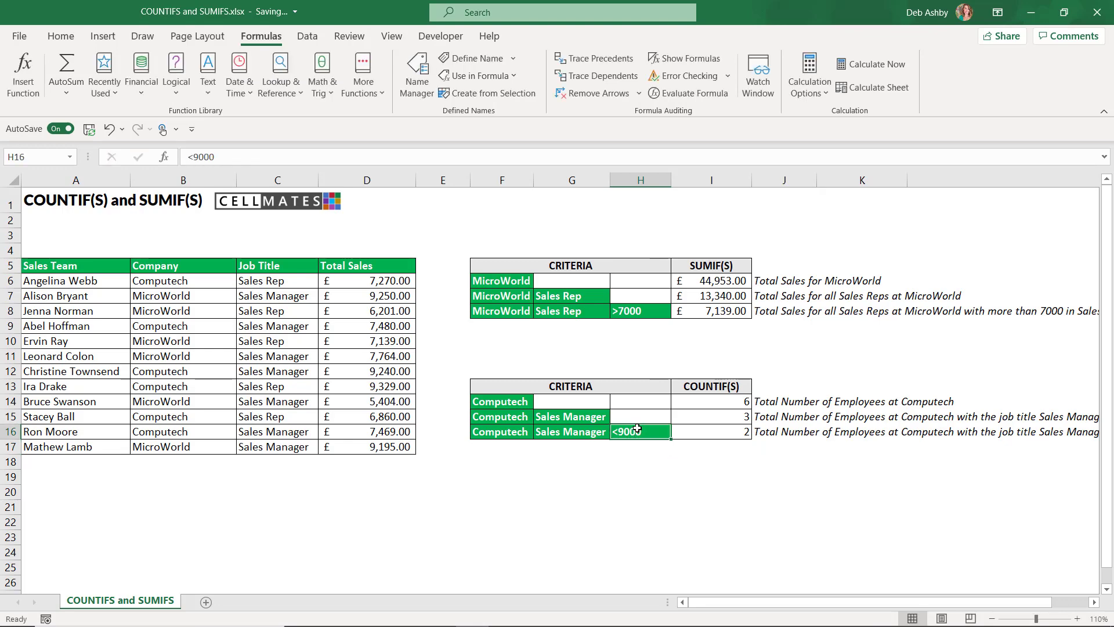
pyautogui.doubleClick(718, 431)
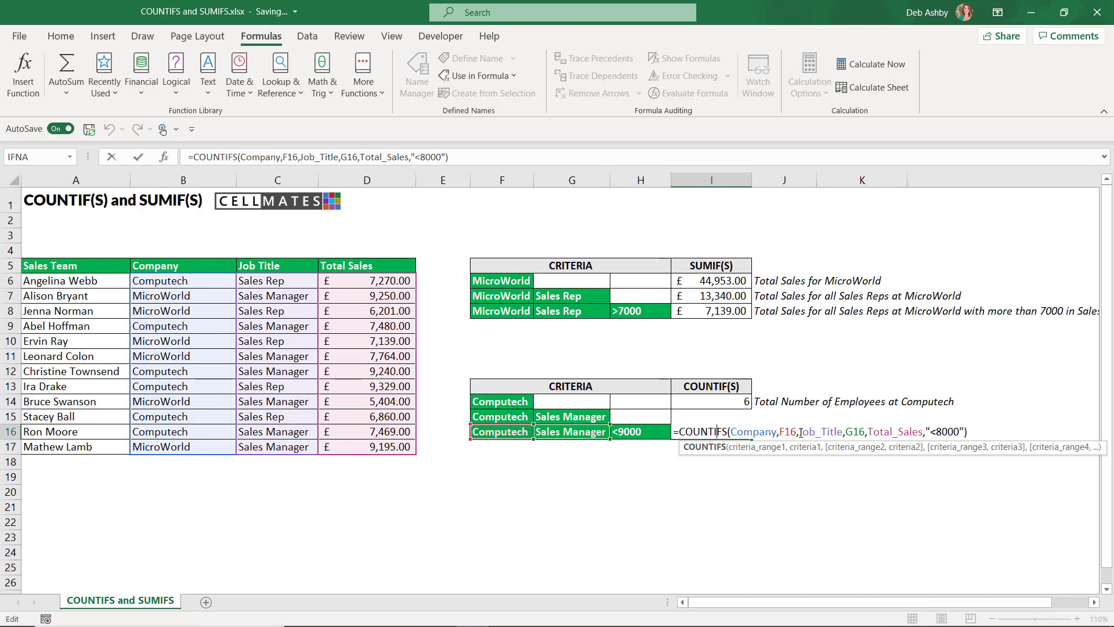
pyautogui.click(964, 431)
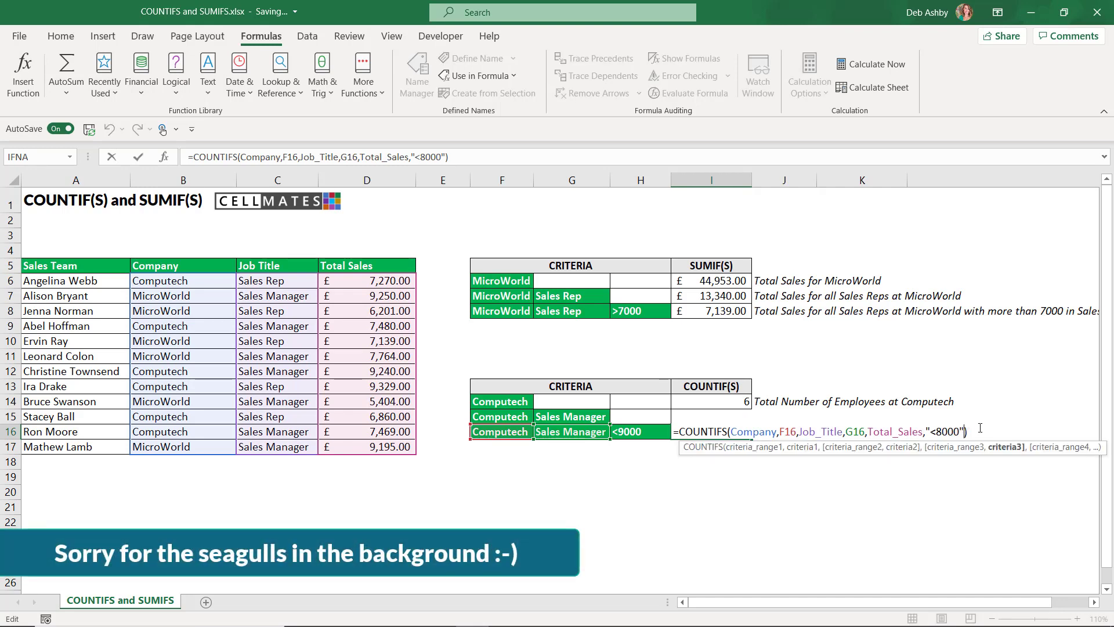
pyautogui.press('BackSpace')
pyautogui.press('BackSpace')
pyautogui.press('BackSpace')
pyautogui.press('BackSpace')
pyautogui.press('BackSpace')
pyautogui.press('BackSpace')
pyautogui.press('BackSpace')
pyautogui.click(650, 436)
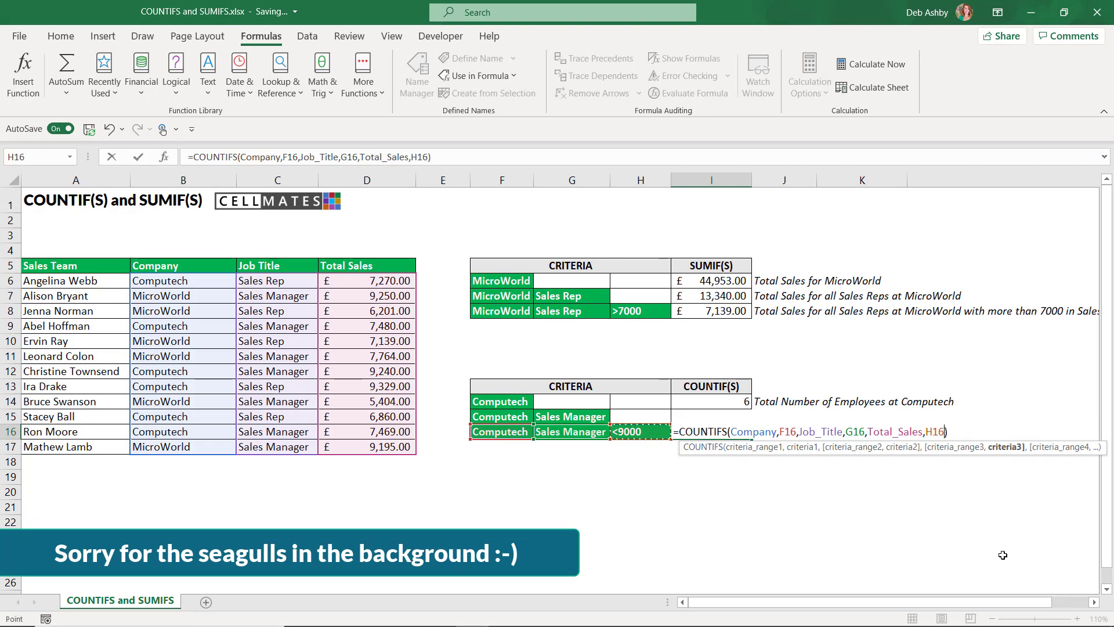
pyautogui.press('Return')
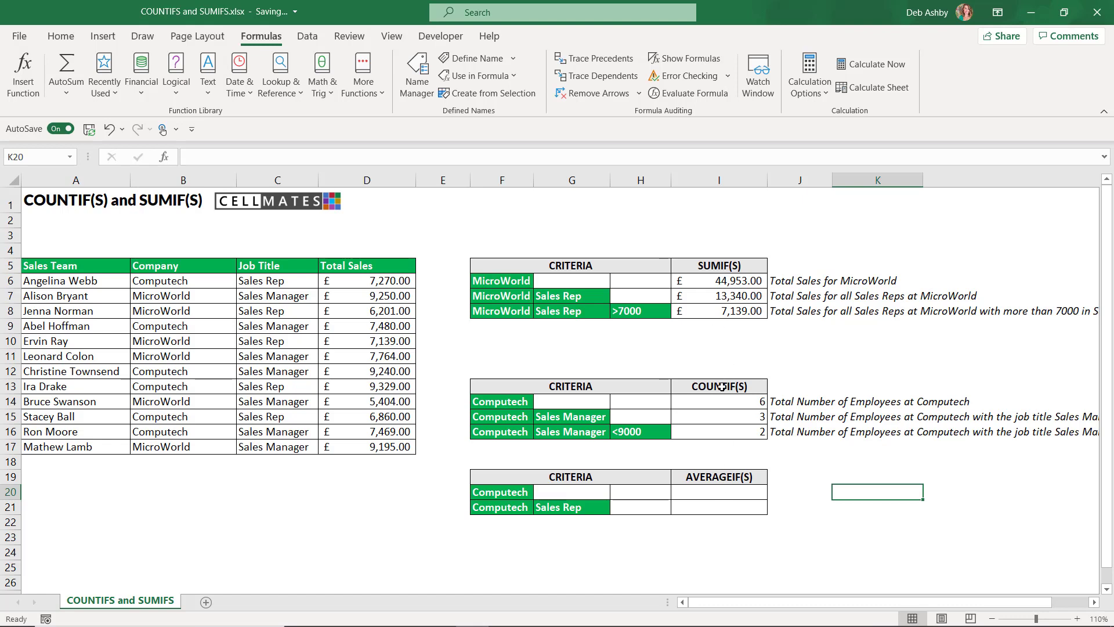
# Search for the averageif function and insert AVERAGEIF into cell I20.
pyautogui.click(723, 493)
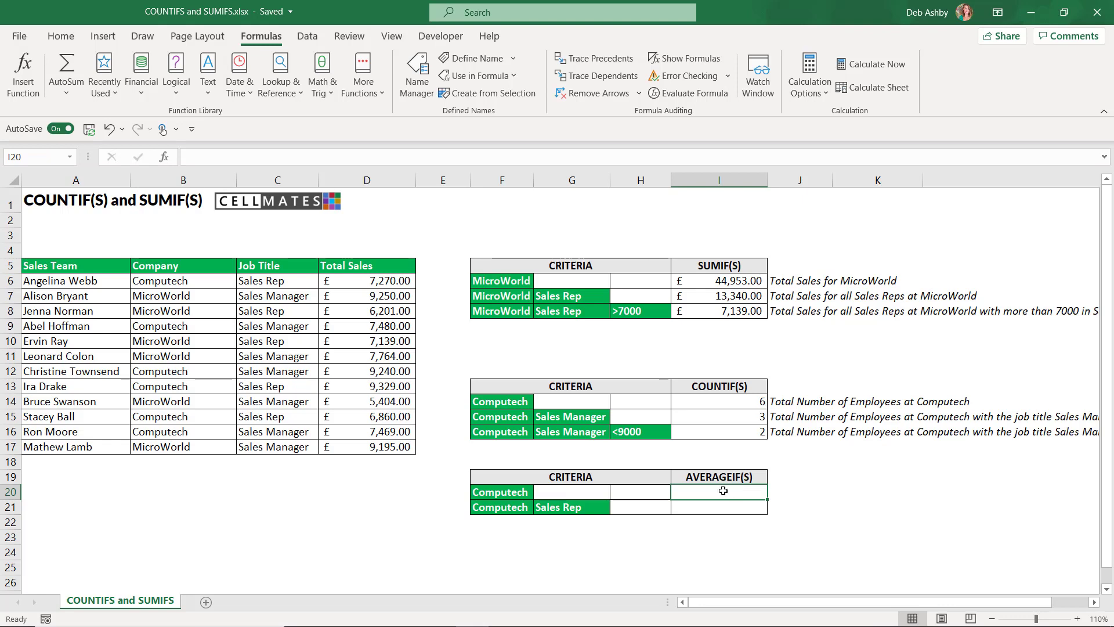
pyautogui.click(164, 158)
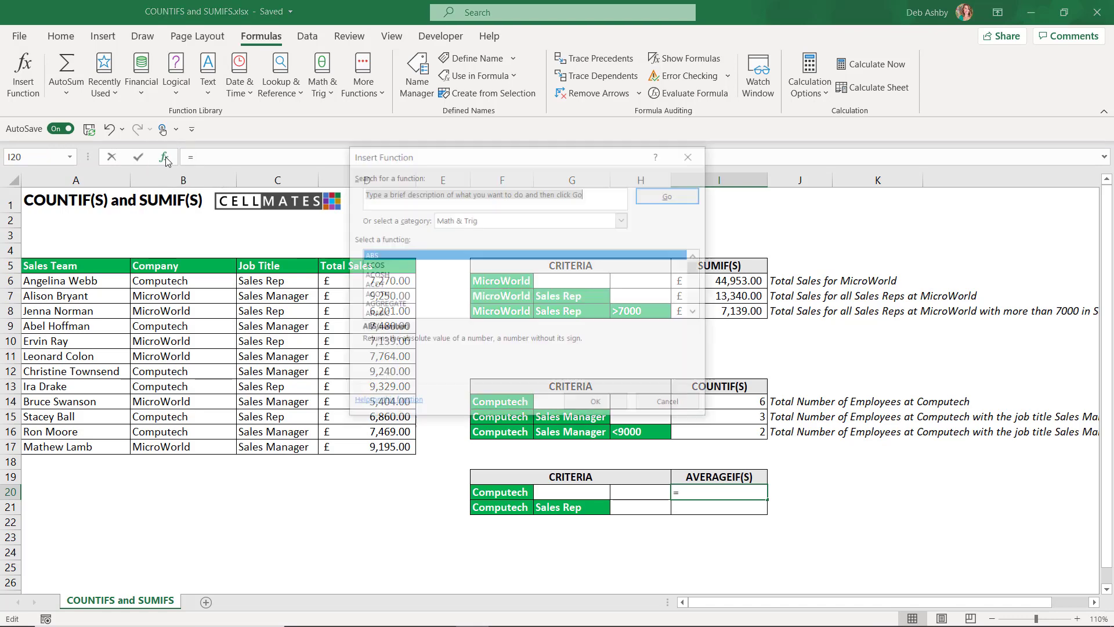
pyautogui.moveTo(509, 167); pyautogui.dragTo(784, 137)
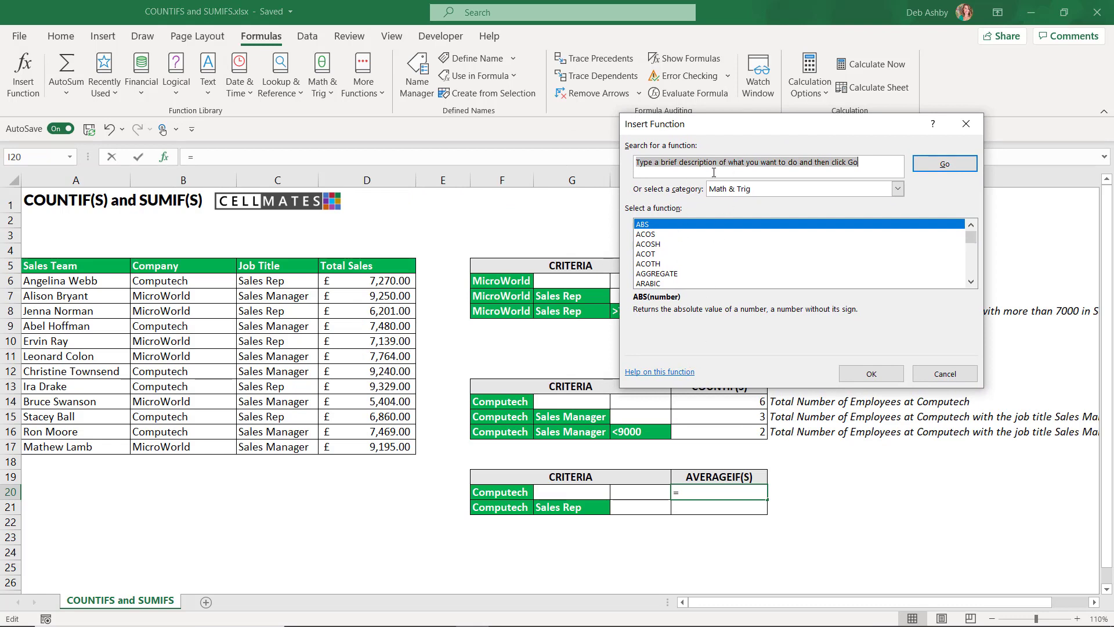
pyautogui.write('a')
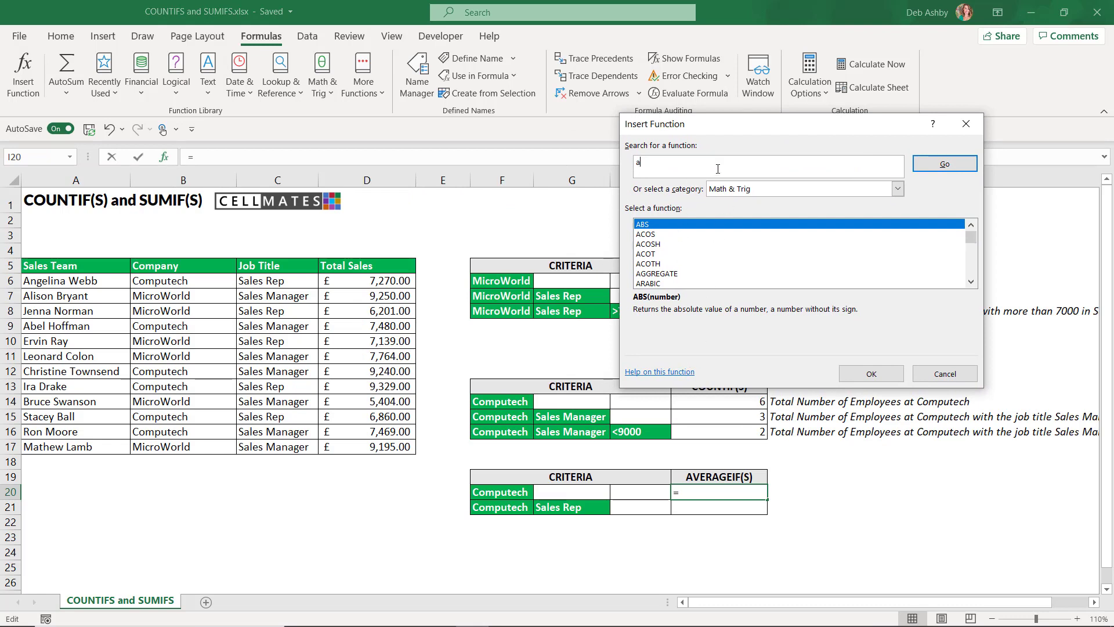
pyautogui.write('verageif')
pyautogui.click(945, 164)
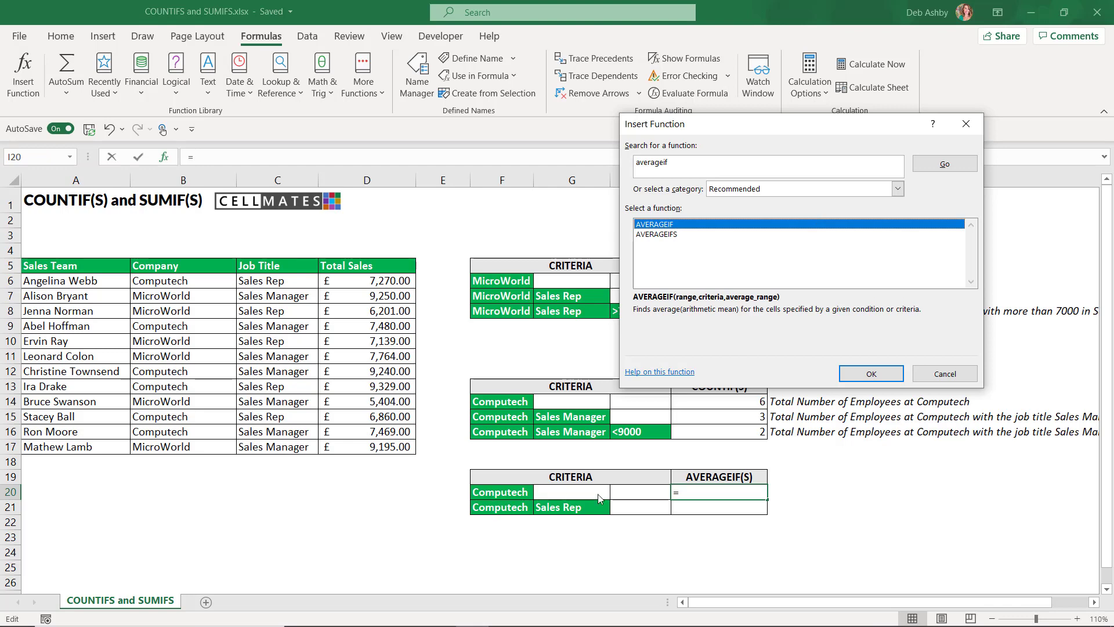
pyautogui.doubleClick(680, 226)
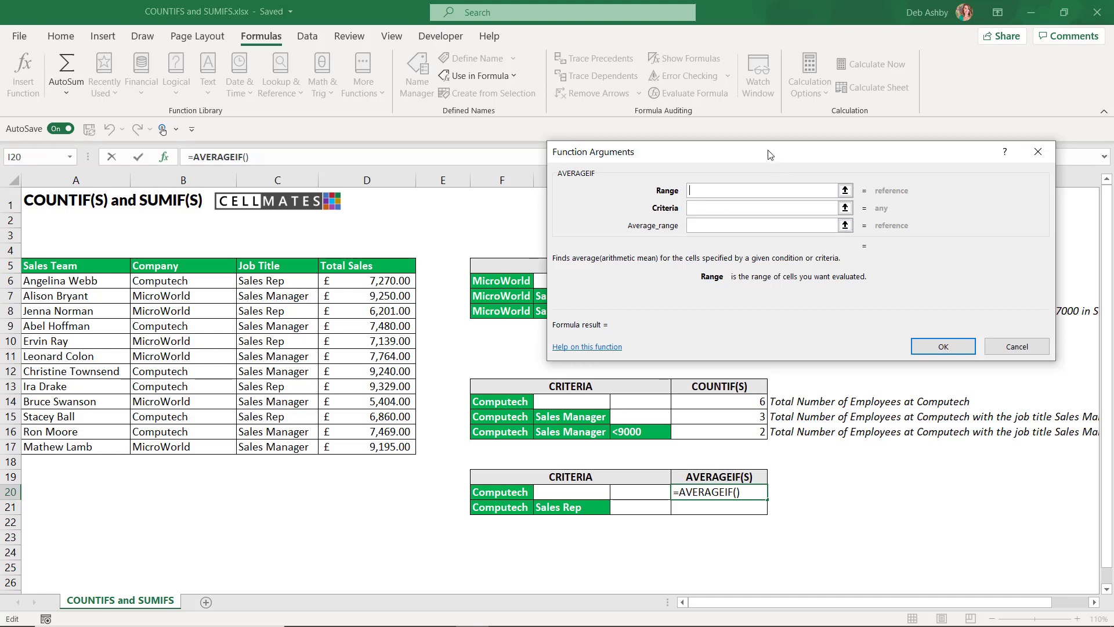
pyautogui.moveTo(768, 150); pyautogui.dragTo(725, 118)
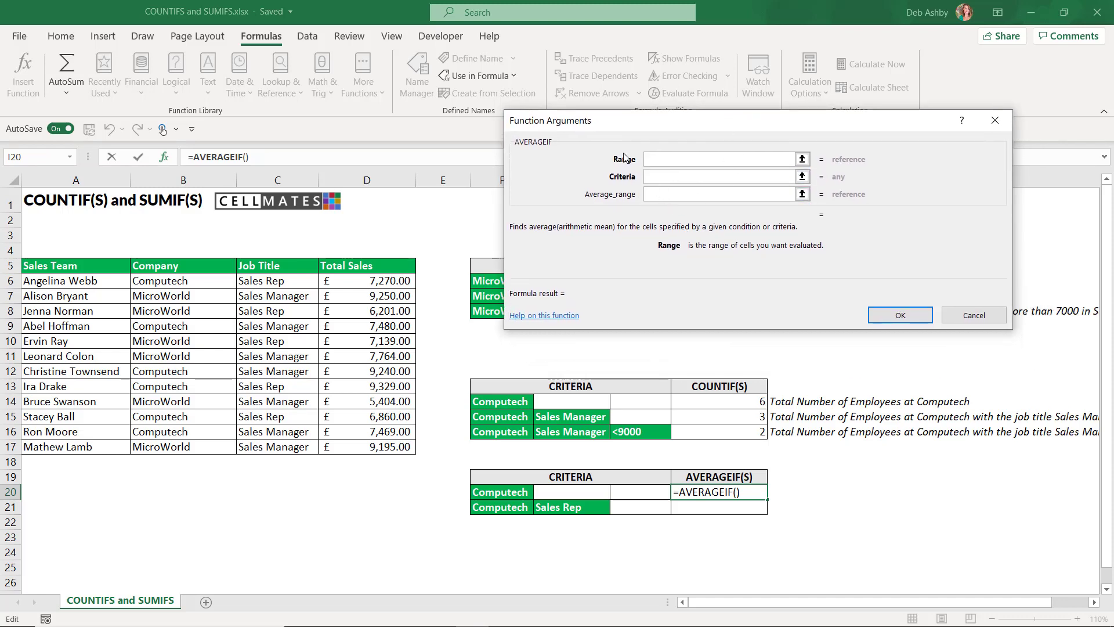
# Set I20's AVERAGEIF range to the Company data in B6:B17 and its criterion to F20.
pyautogui.click(651, 160)
pyautogui.click(651, 178)
pyautogui.moveTo(208, 283); pyautogui.dragTo(216, 441)
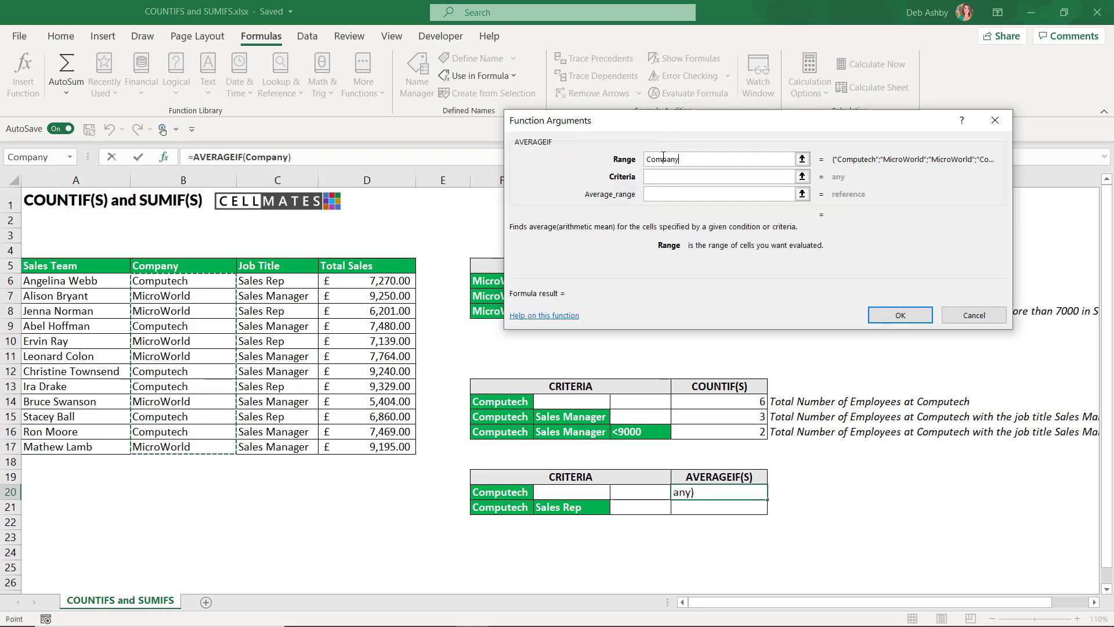
pyautogui.click(655, 178)
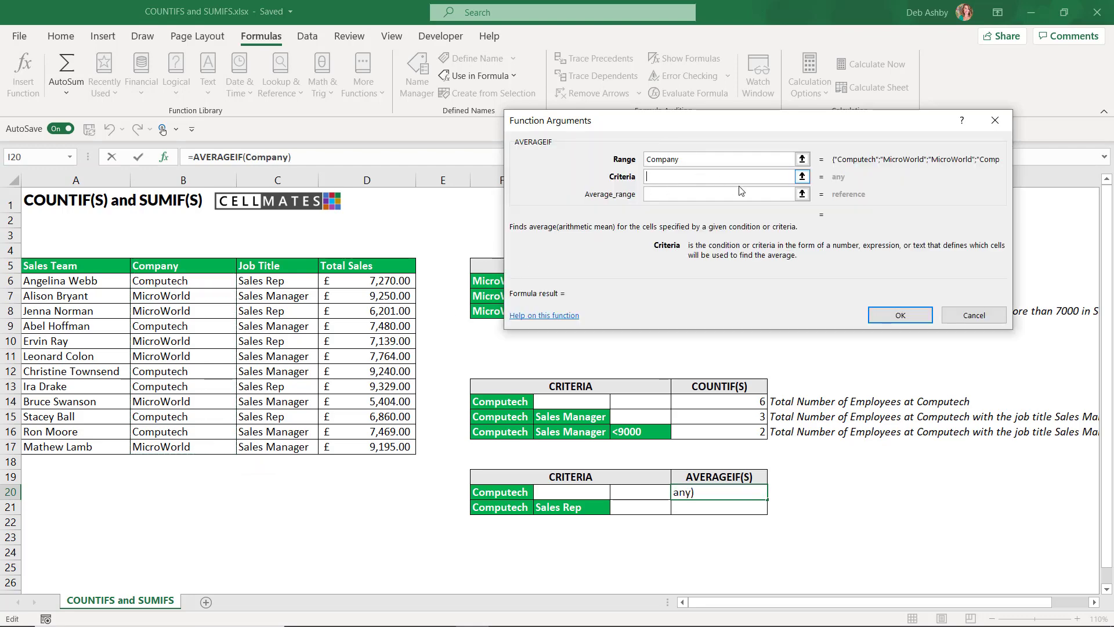
pyautogui.click(511, 492)
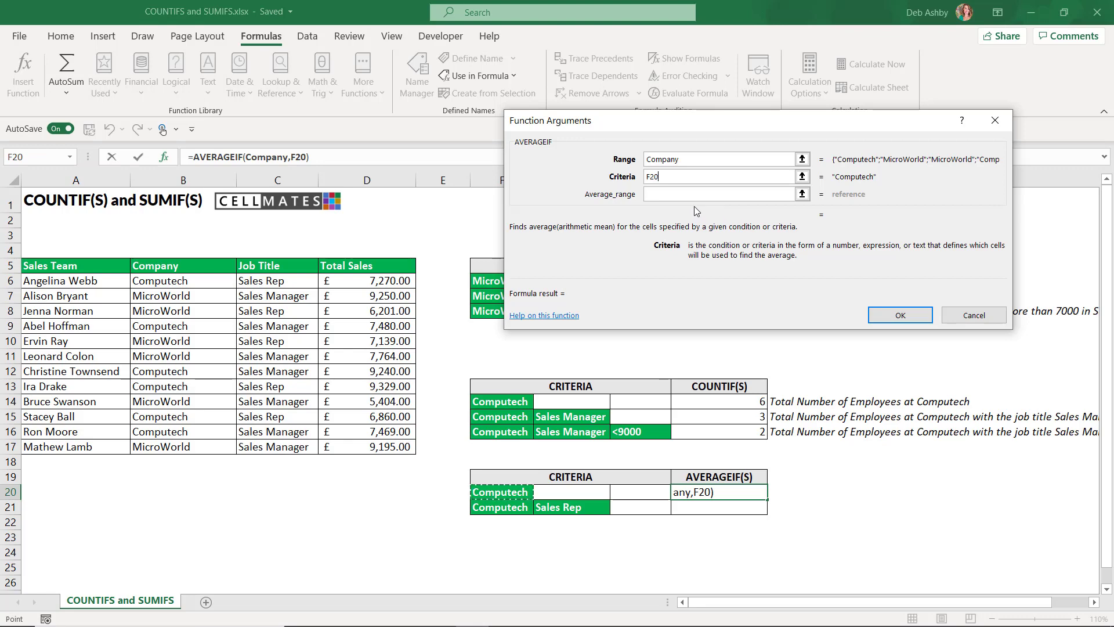
# Set the average range to the Total Sales data in D6:D17 and complete the AVERAGEIF formula in I20.
pyautogui.click(711, 198)
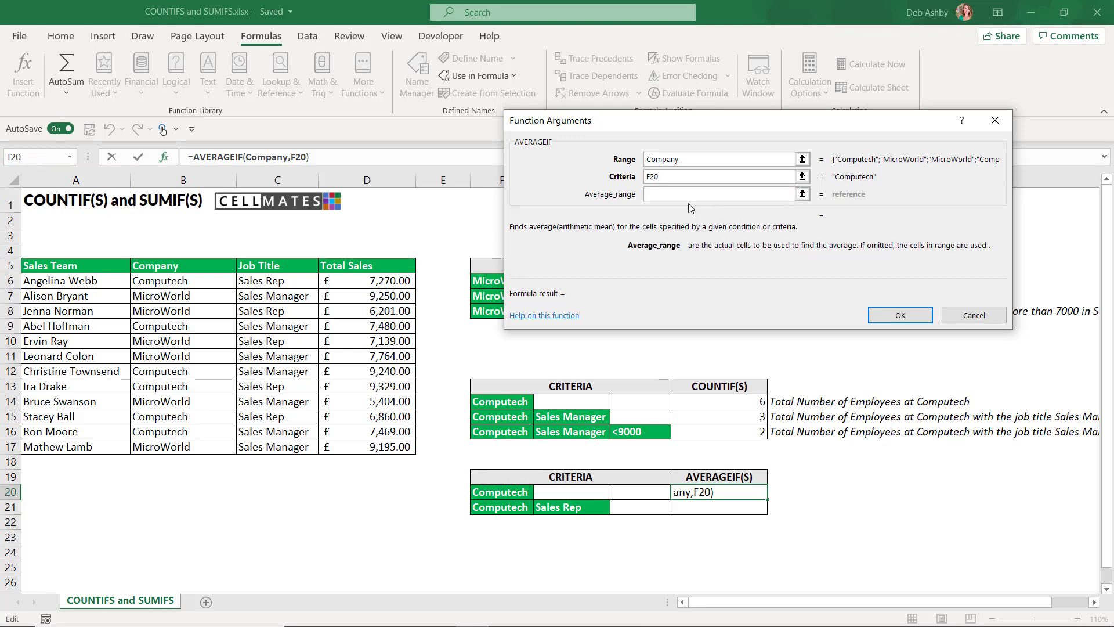
pyautogui.moveTo(381, 281); pyautogui.dragTo(381, 447)
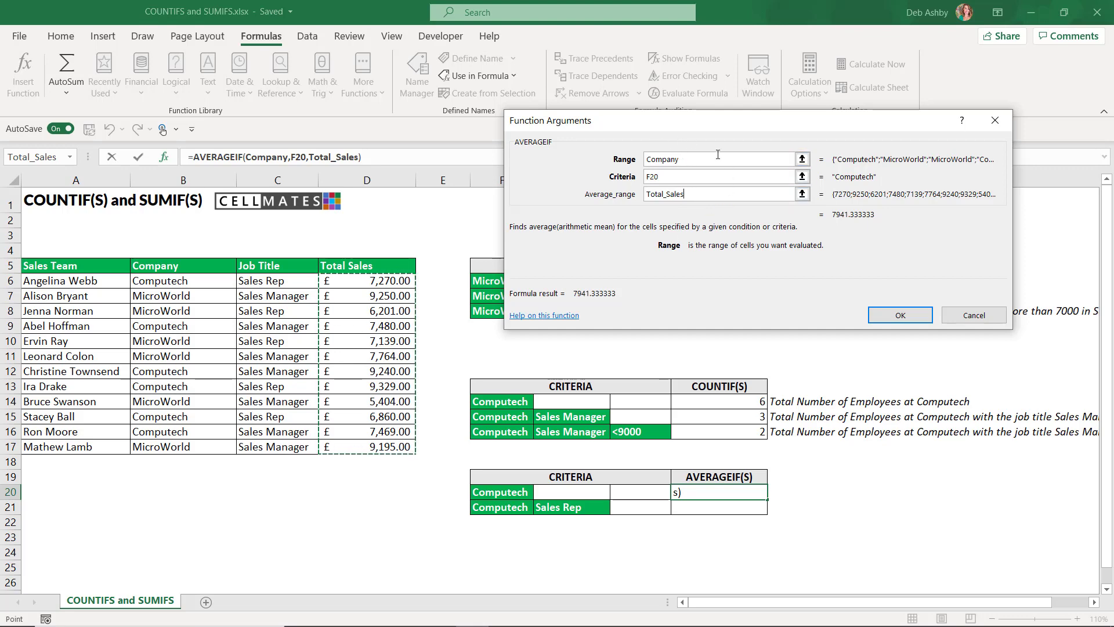
pyautogui.click(698, 196)
pyautogui.click(898, 318)
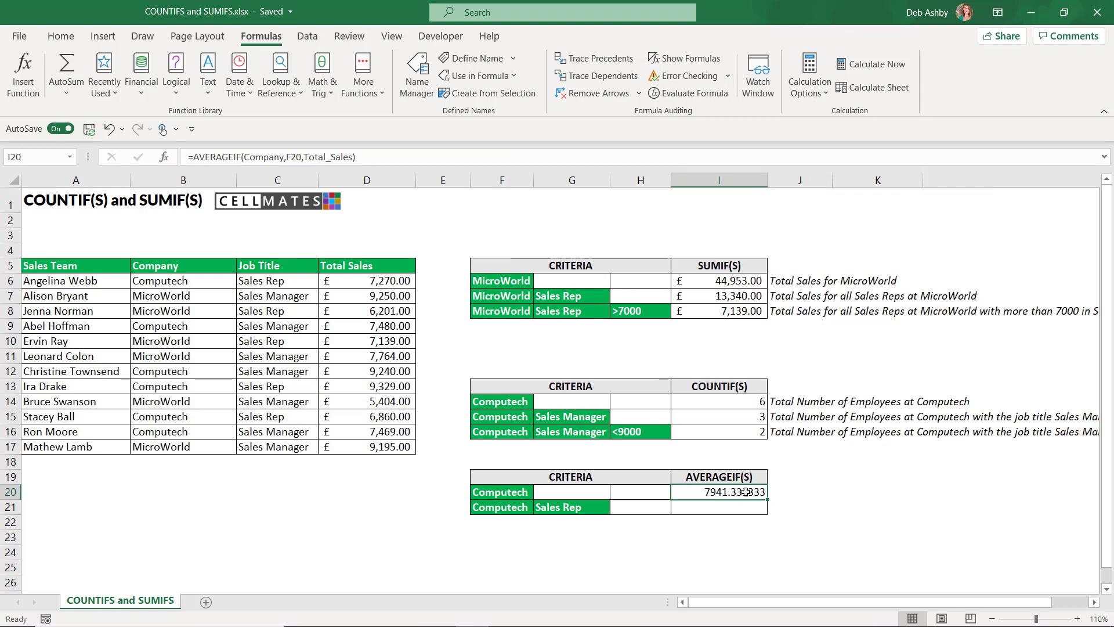
# Format I20 with the £ English (United Kingdom) accounting format.
pyautogui.click(63, 38)
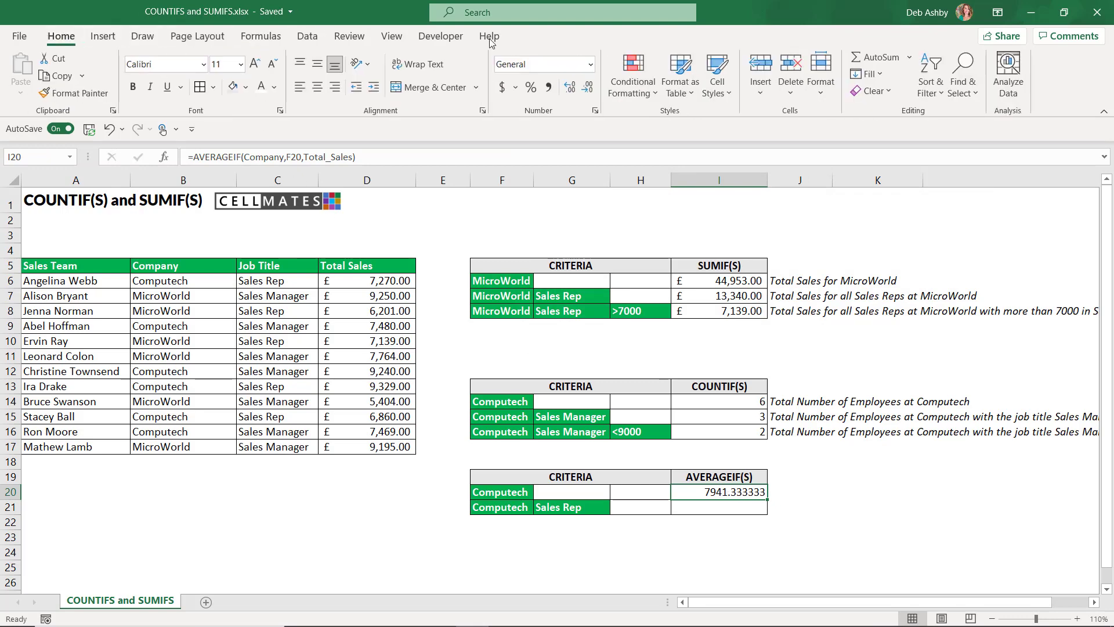
pyautogui.click(516, 87)
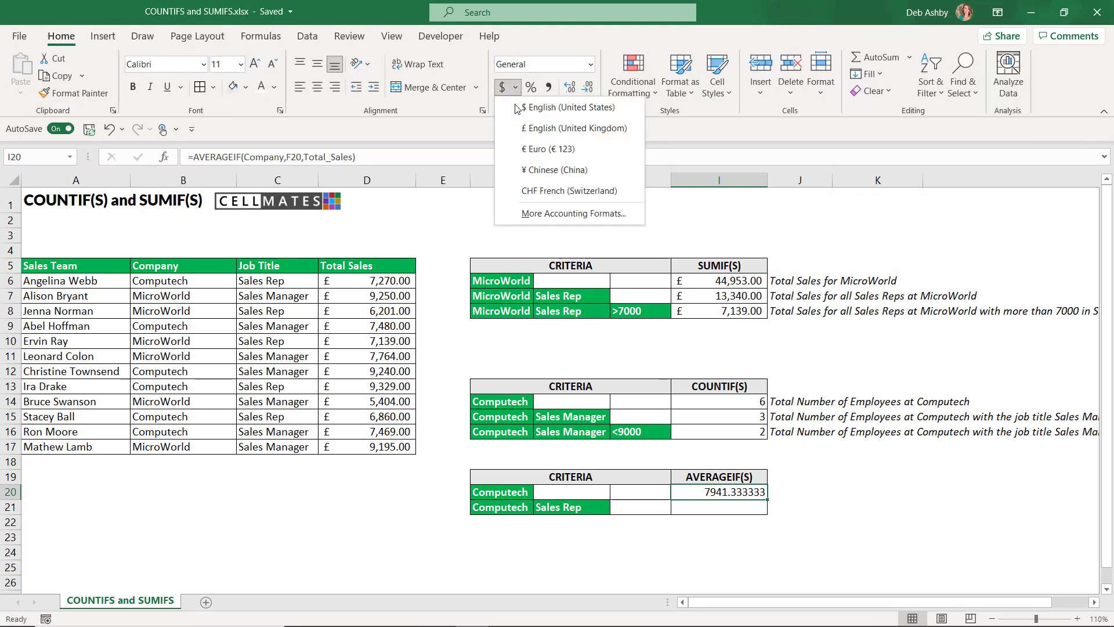
pyautogui.click(516, 127)
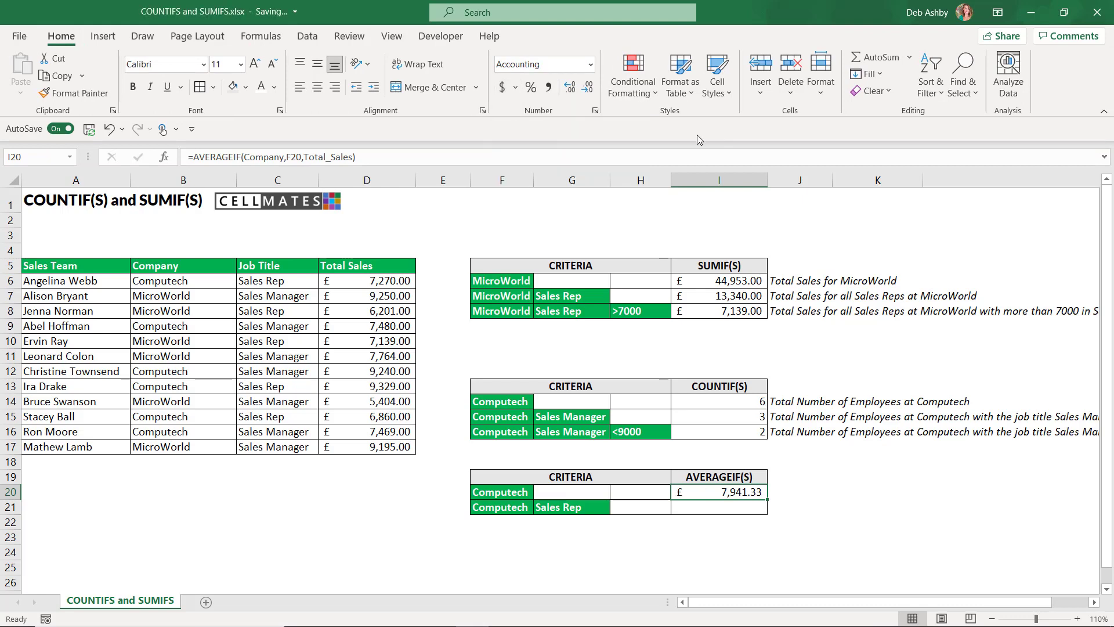
# Search for the averageifs function and insert AVERAGEIFS into cell I21.
pyautogui.click(690, 509)
pyautogui.click(165, 157)
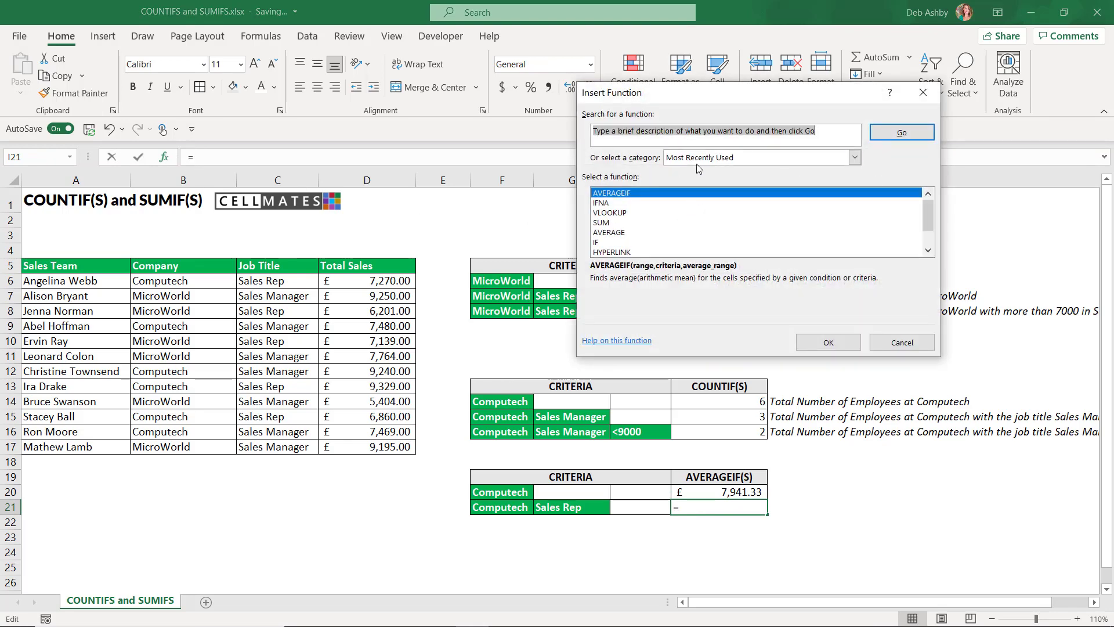
pyautogui.write('averageifs')
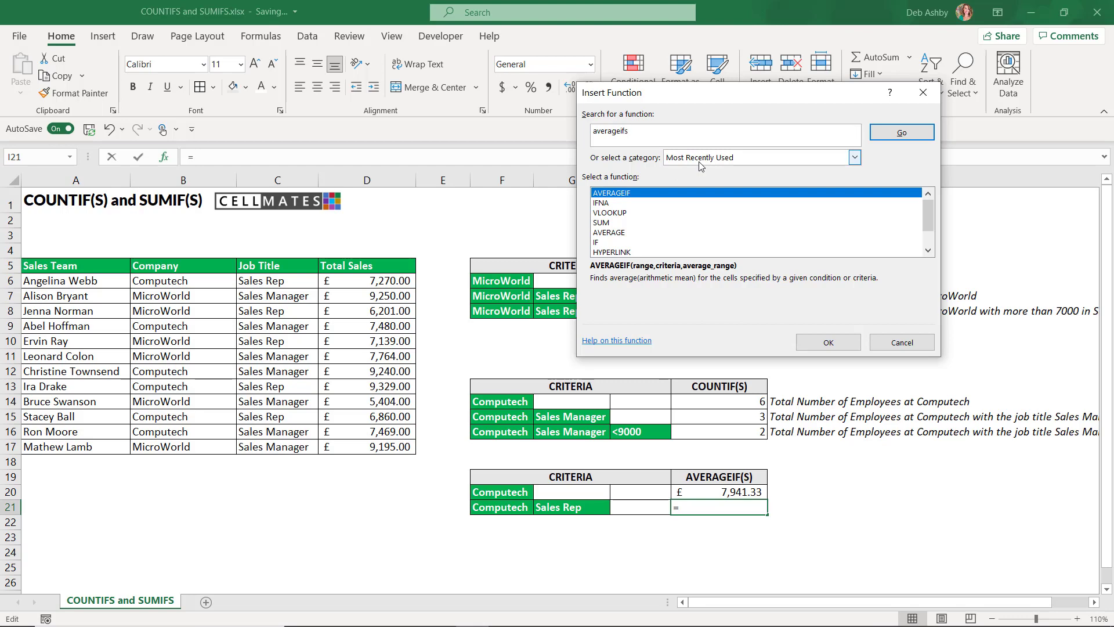
pyautogui.click(897, 133)
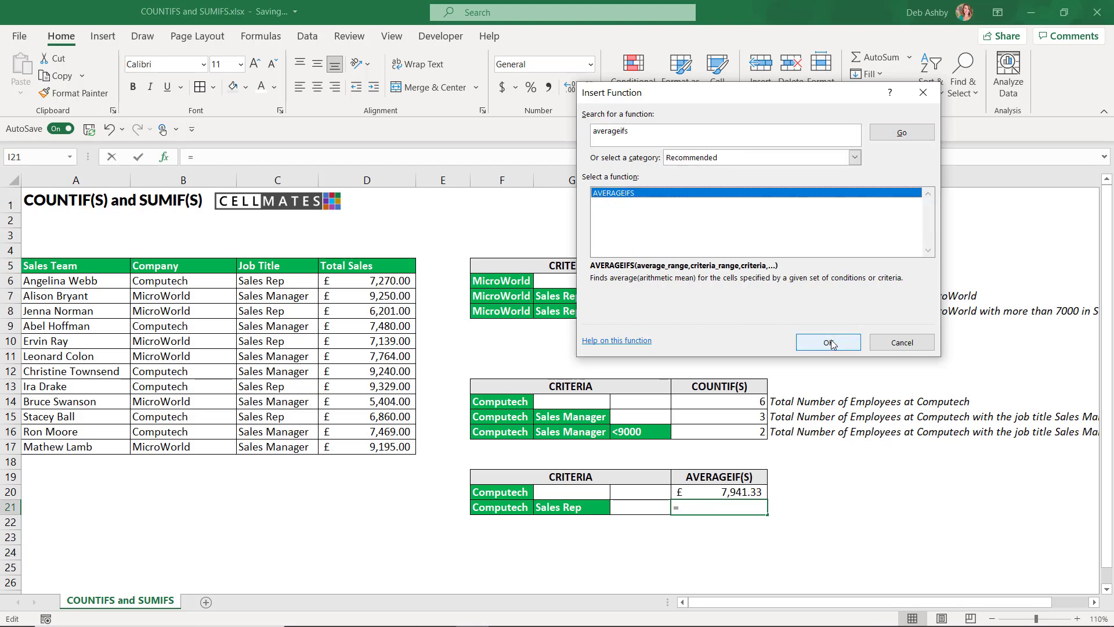
pyautogui.click(829, 342)
pyautogui.moveTo(725, 105); pyautogui.dragTo(704, 82)
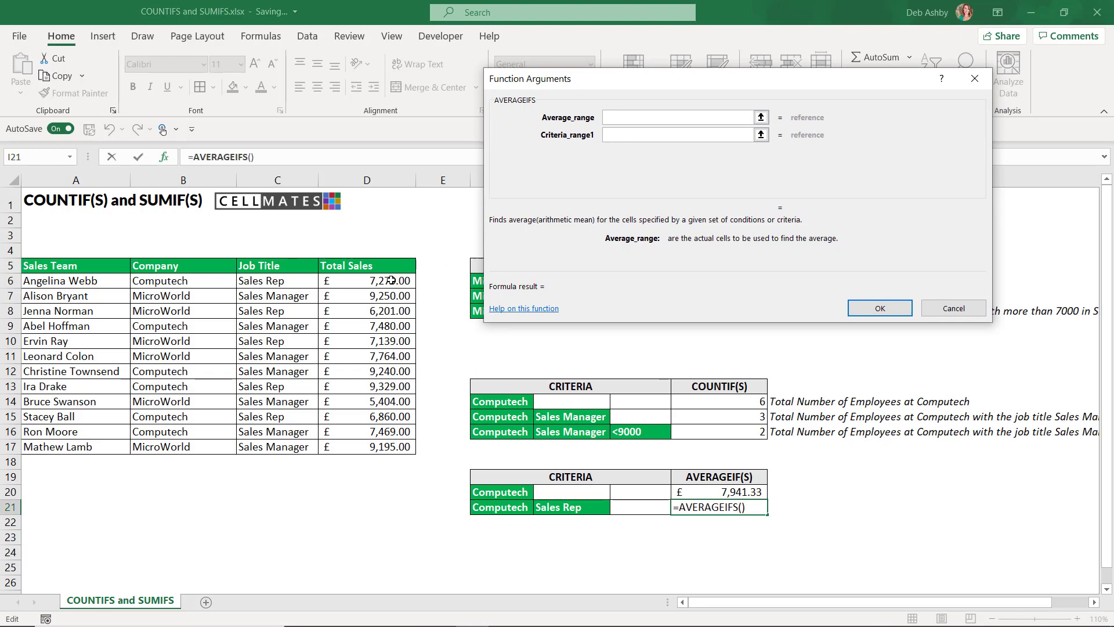
# Set I21's average range to Total_Sales, with Company as the first criteria range and F21 as its criterion.
pyautogui.moveTo(391, 281); pyautogui.dragTo(406, 448)
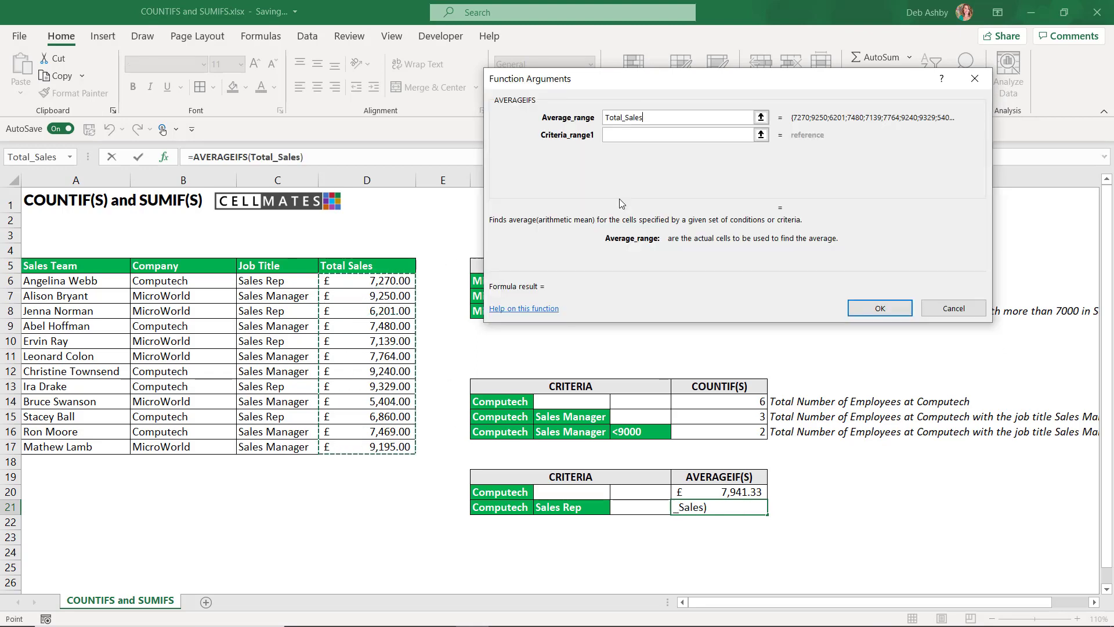
pyautogui.click(621, 134)
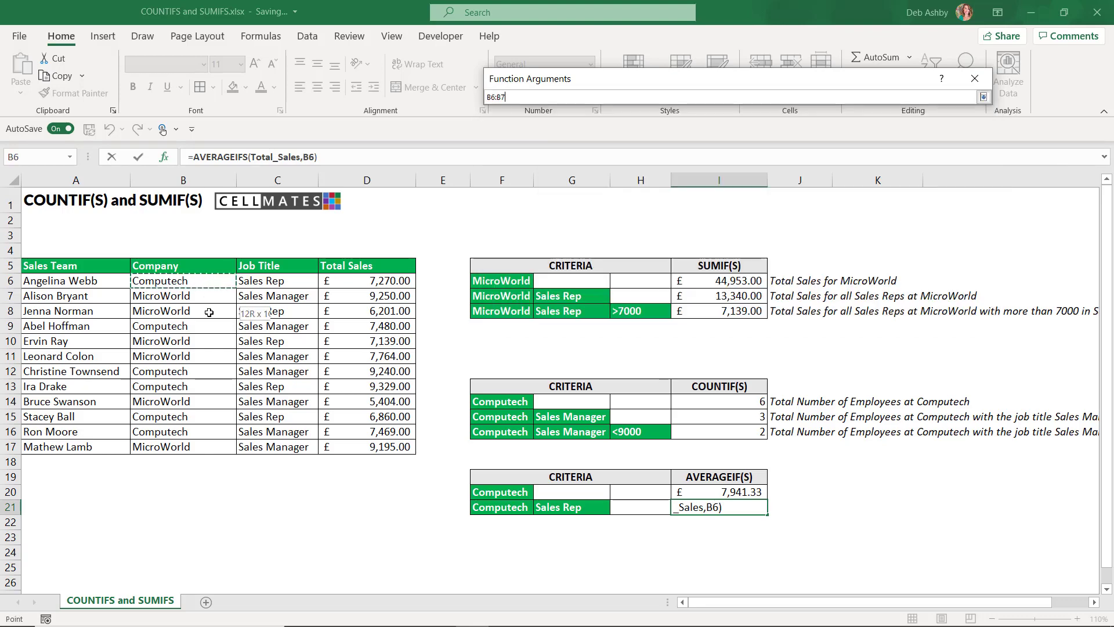
pyautogui.moveTo(208, 283); pyautogui.dragTo(214, 448)
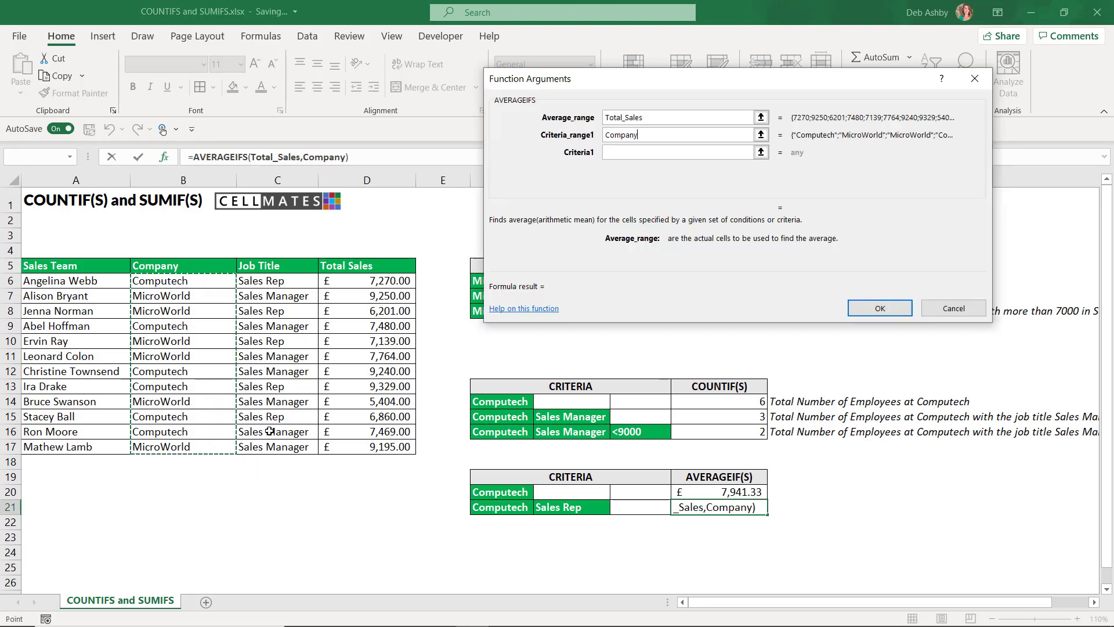
pyautogui.click(623, 153)
pyautogui.click(510, 507)
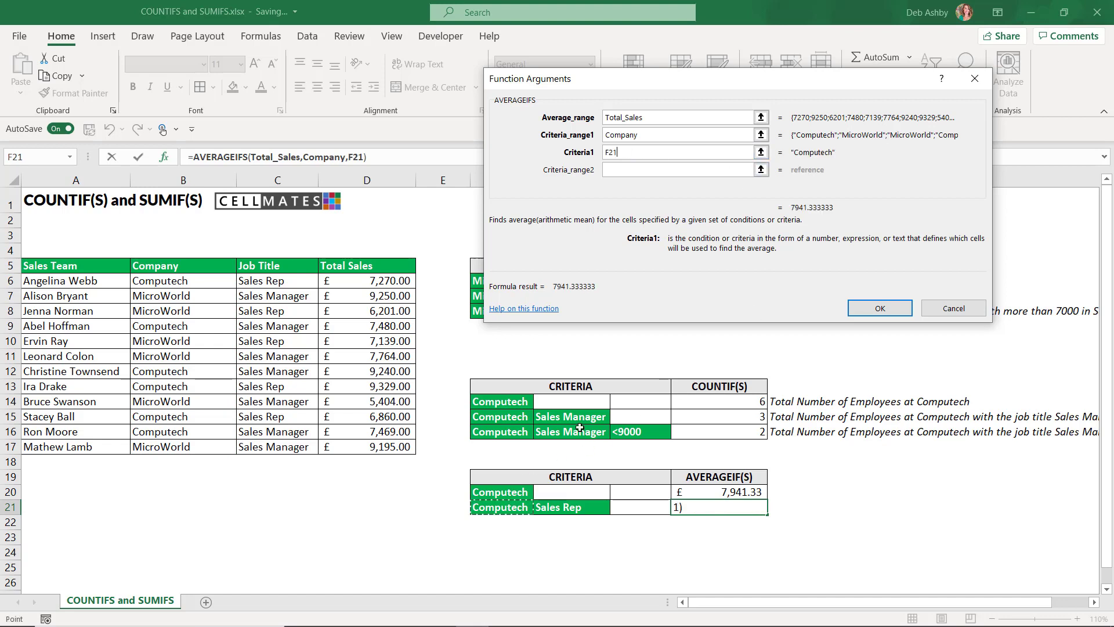
# Add Job_Title as the second criteria range with G21 as its criterion, and complete the AVERAGEIFS formula in I21.
pyautogui.press('Tab')
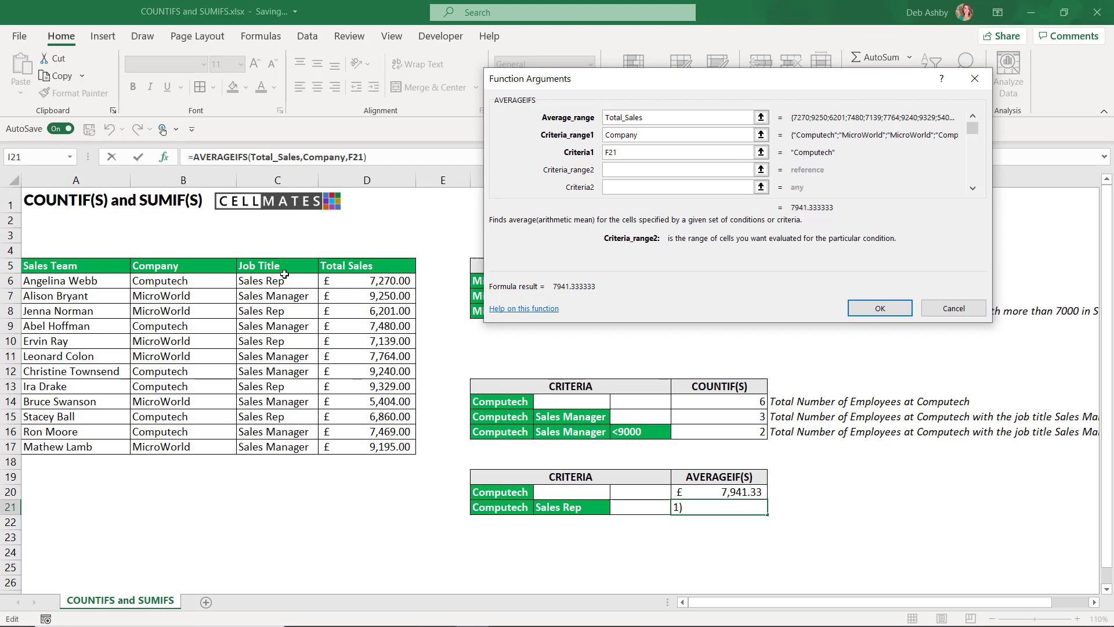
pyautogui.moveTo(282, 280); pyautogui.dragTo(284, 446)
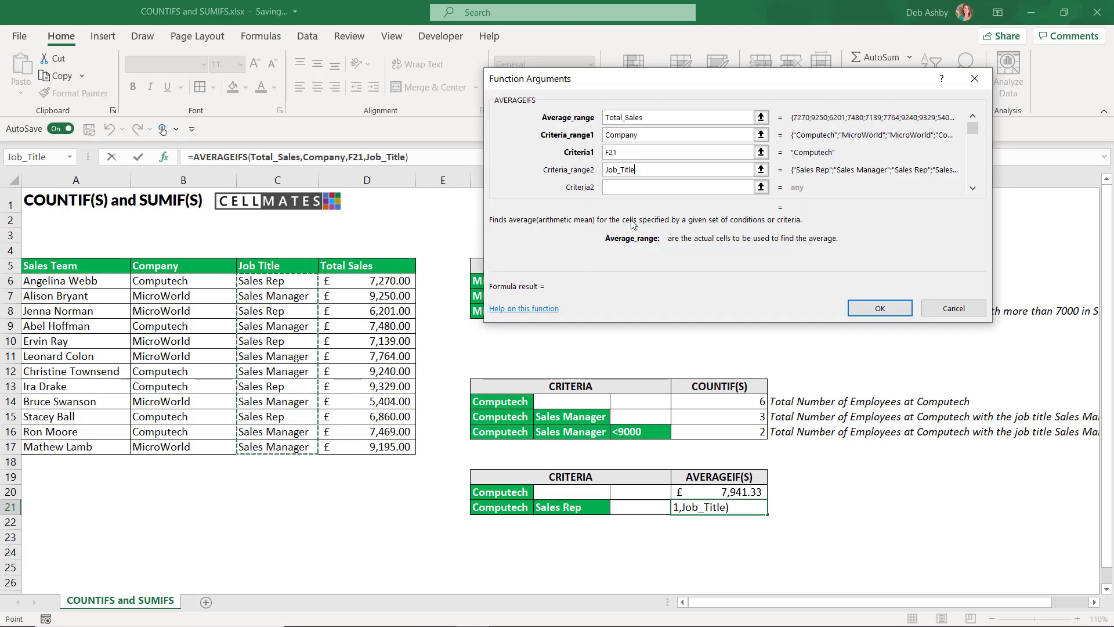
pyautogui.press('Tab')
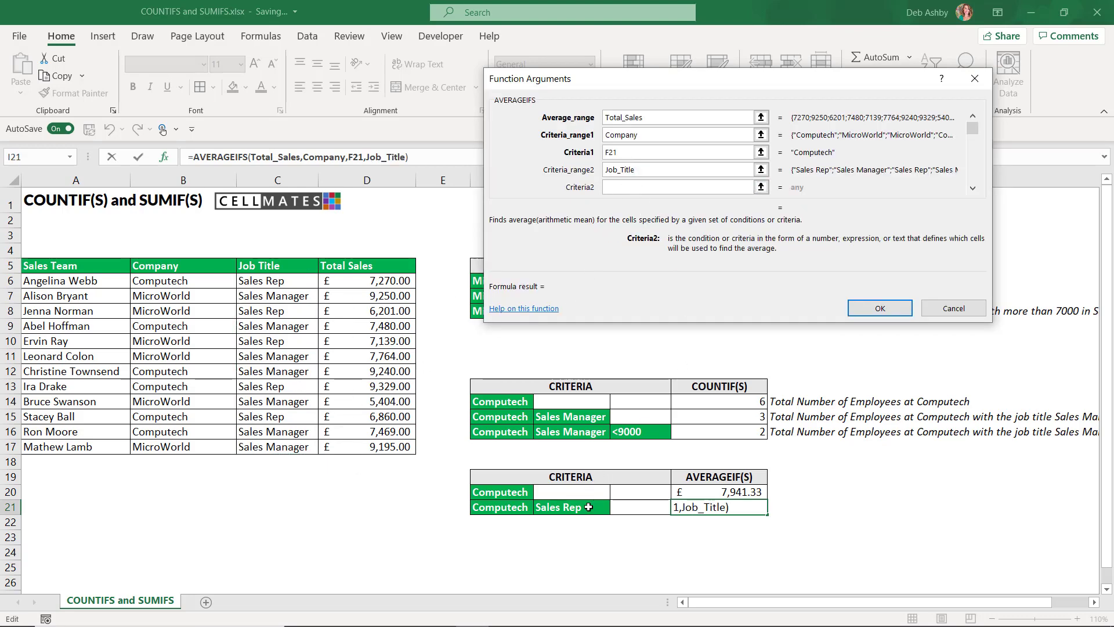
pyautogui.click(585, 507)
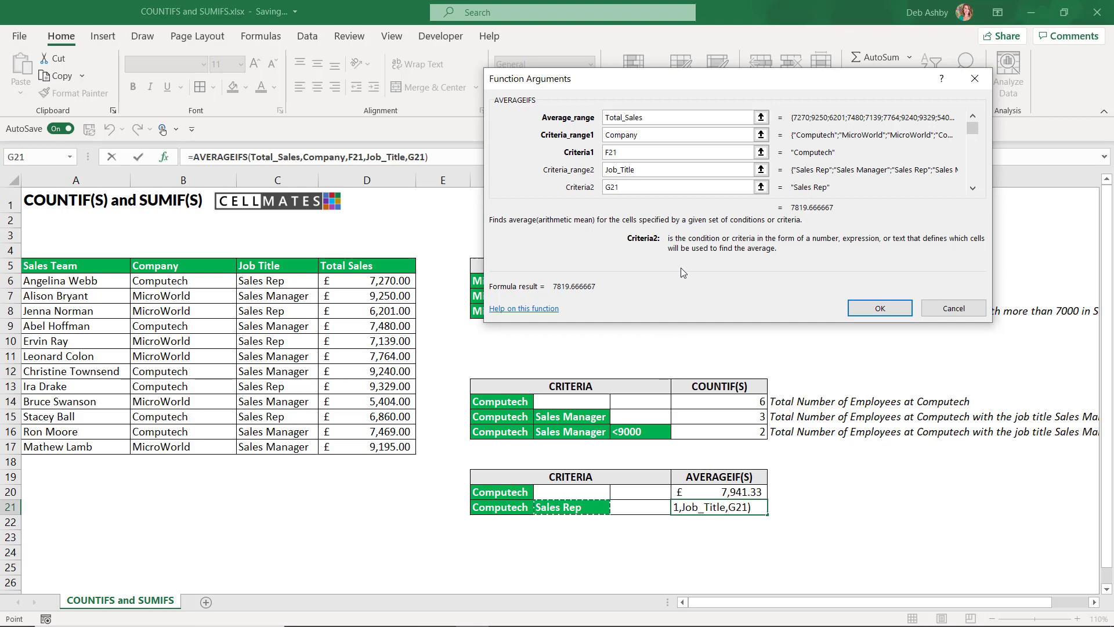
pyautogui.click(880, 308)
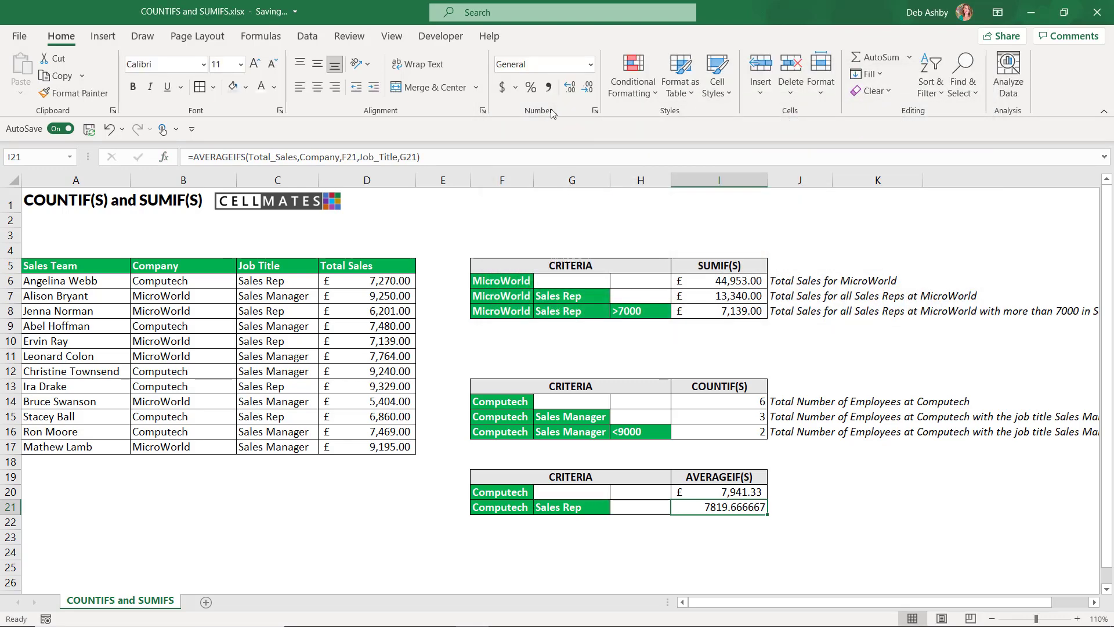
# Format I21 with the £ English (United Kingdom) accounting format.
pyautogui.click(518, 87)
pyautogui.click(510, 130)
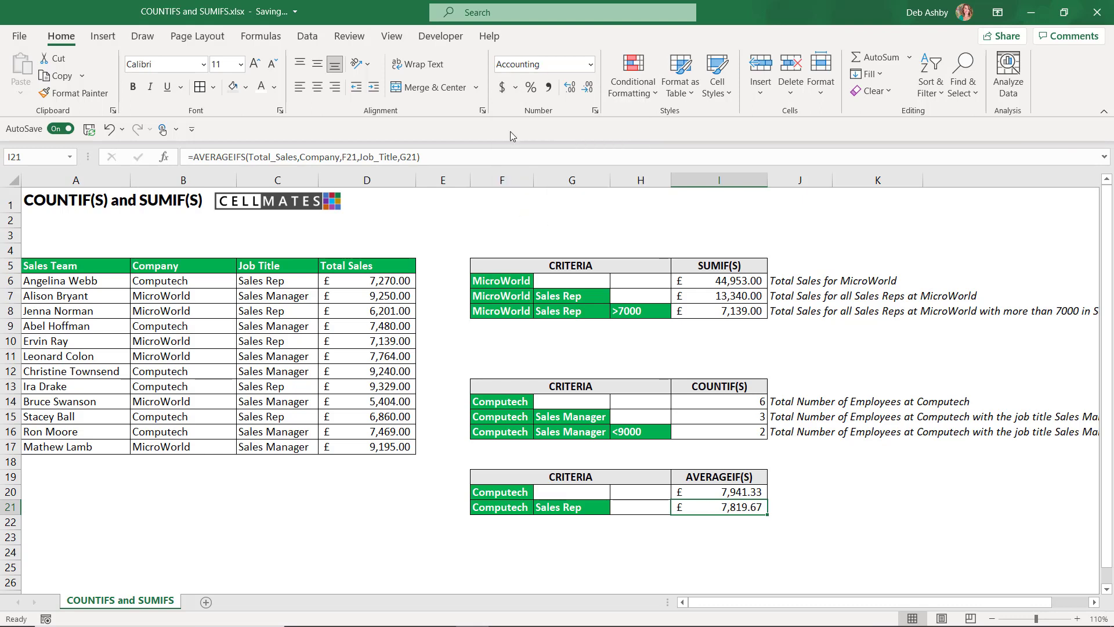
pyautogui.click(861, 500)
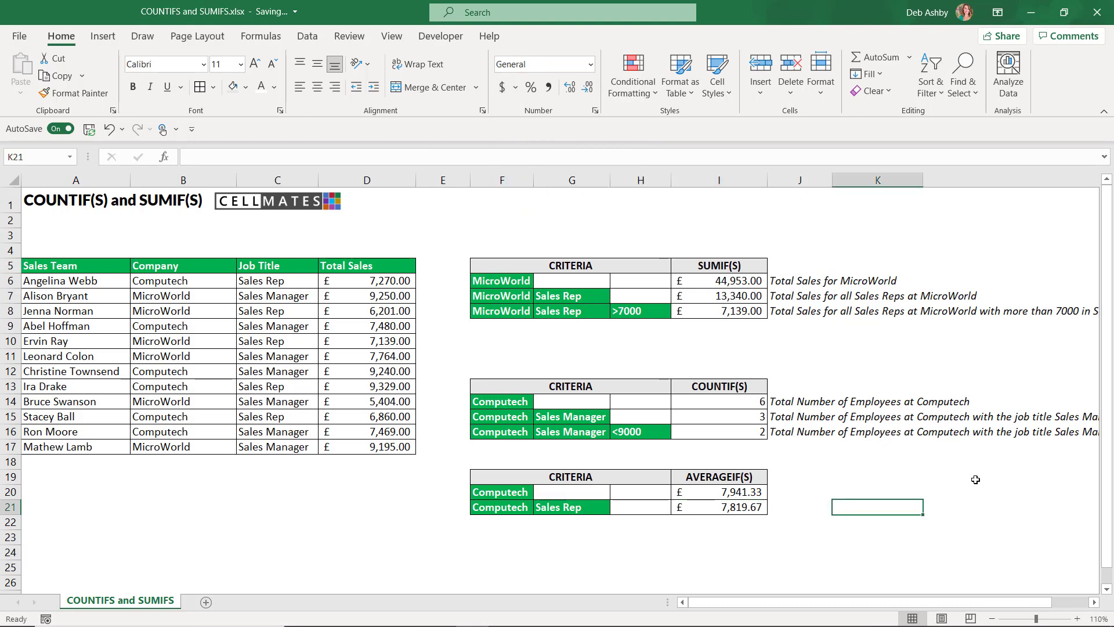